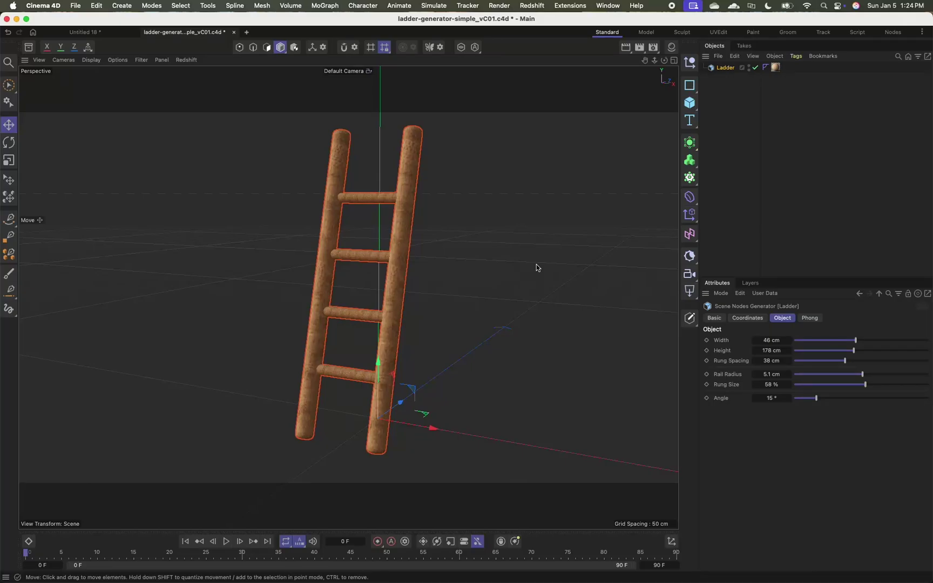
Set the ladder's width to 61 cm, height 267 cm, rung spacing 34 cm, rail radius 6.1 cm, rung size 42 % and angle 34°
alt+drag(397, 247, 364, 258)
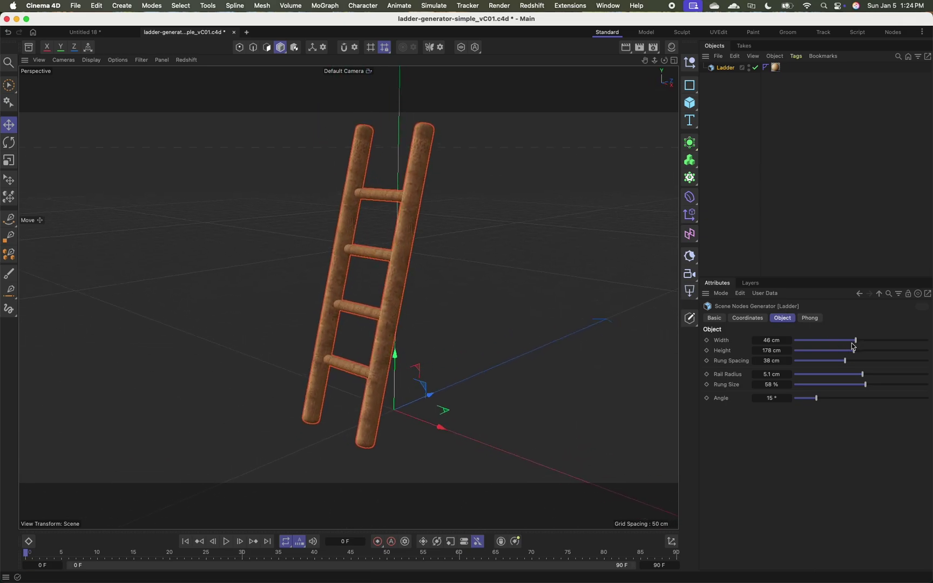
drag(853, 346, 877, 347)
drag(854, 351, 844, 398)
scroll(410, 314, down, 5)
Check the ladder's lean in the Right view and inspect it again in Perspective
middle_click(514, 362)
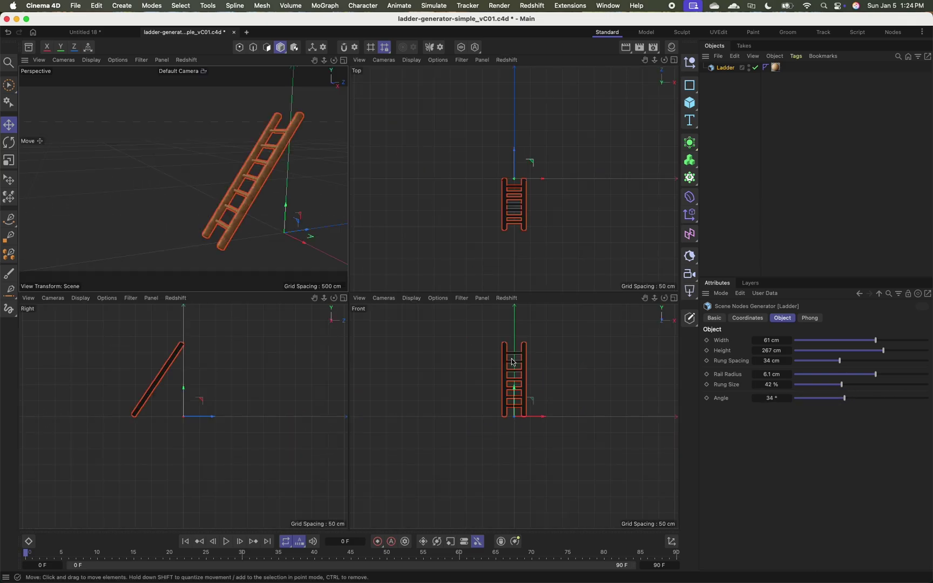
middle_click(222, 372)
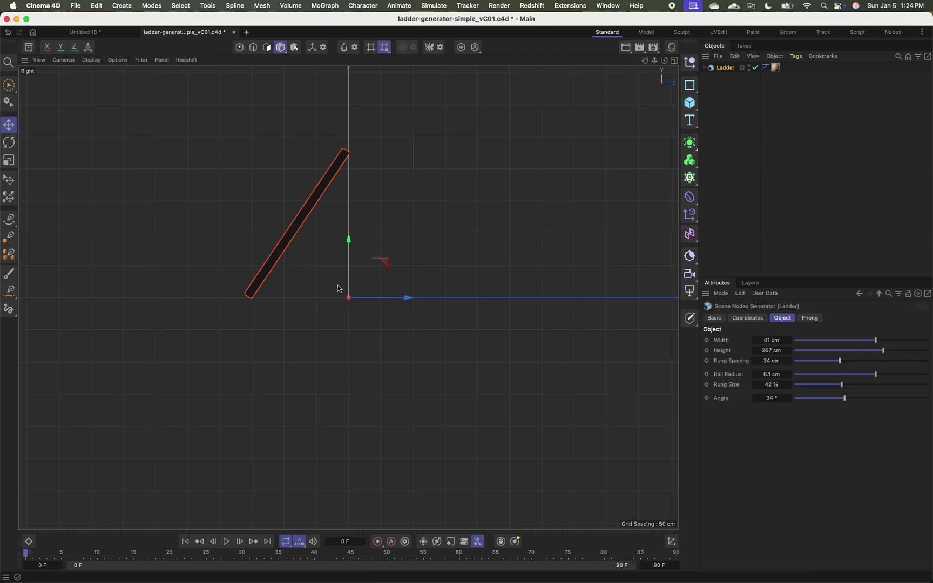
middle_click(357, 276)
middle_click(271, 242)
alt+drag(412, 267, 436, 296)
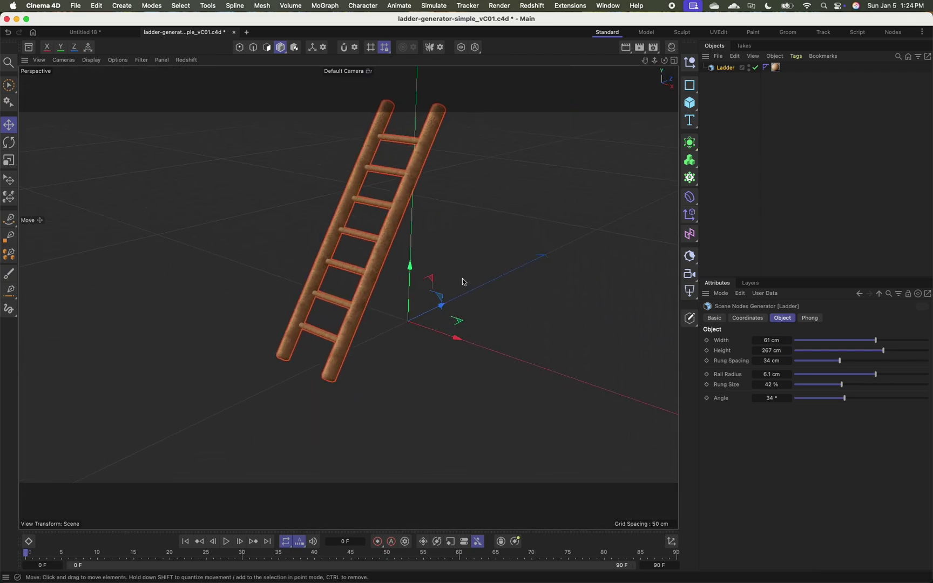
alt+middle_drag(436, 296, 429, 319)
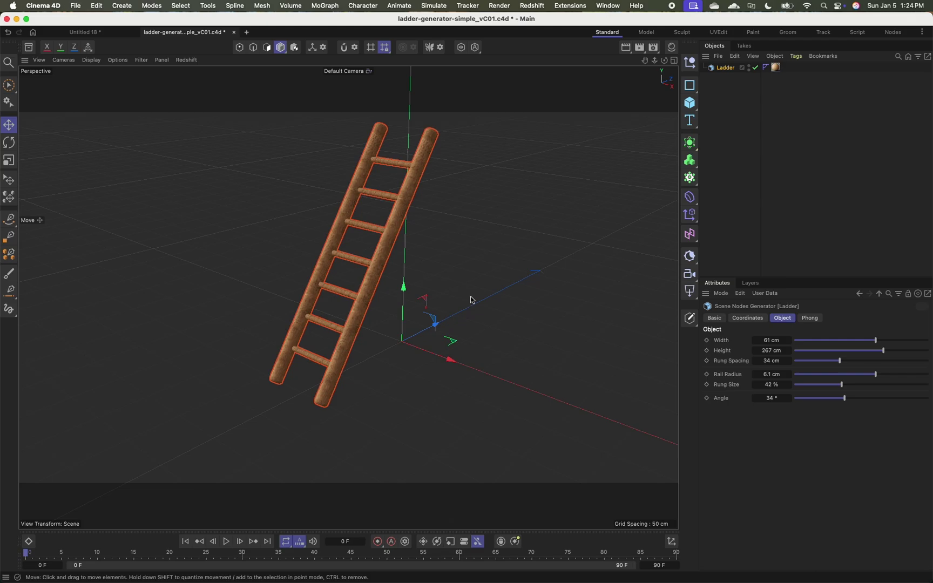
Switch to the Nodes layout and group the Console with the Attributes manager
click(893, 33)
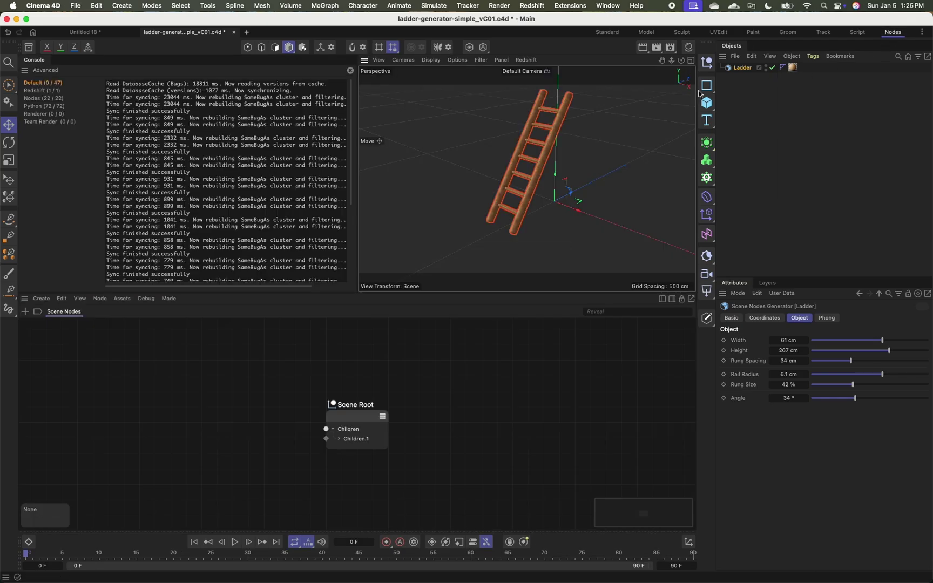
drag(34, 60, 735, 285)
click(735, 284)
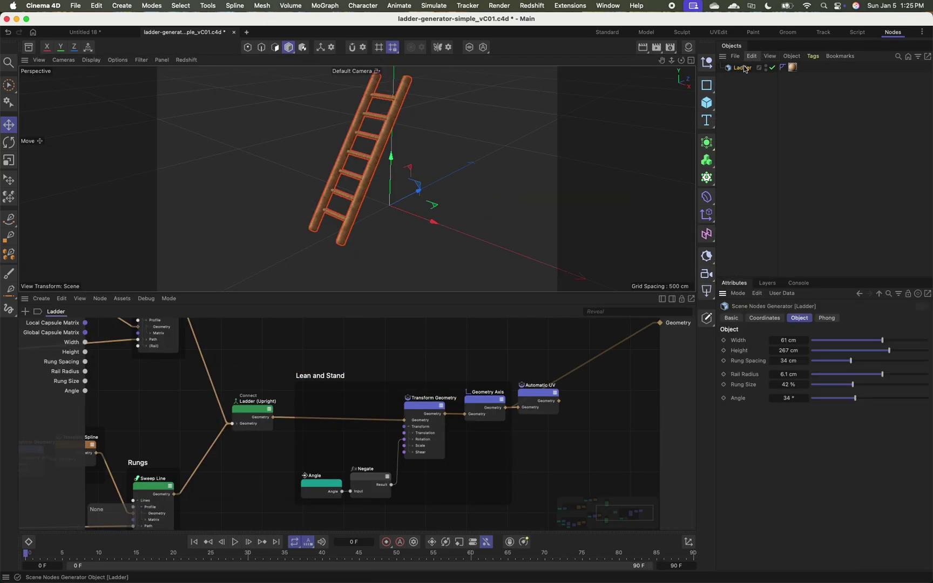
Examine the Ladder node graph, from the rail and rung paths and profiles through the Rails, Rungs and Lean and Stand groups
alt+middle_drag(243, 395, 486, 424)
scroll(459, 405, down, 4)
alt+middle_drag(324, 426, 540, 400)
scroll(459, 351, up, 4)
scroll(359, 362, down, 10)
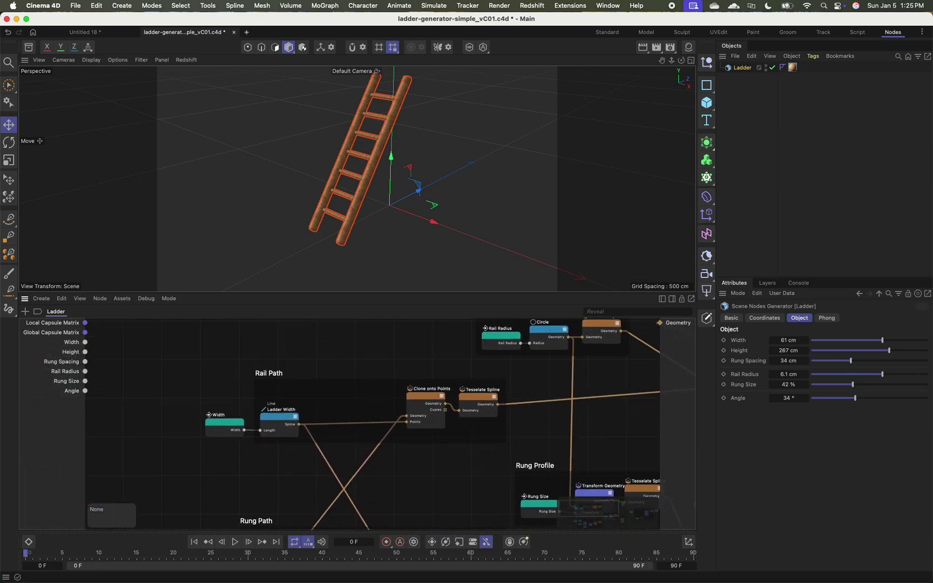
alt+middle_drag(369, 412, 364, 418)
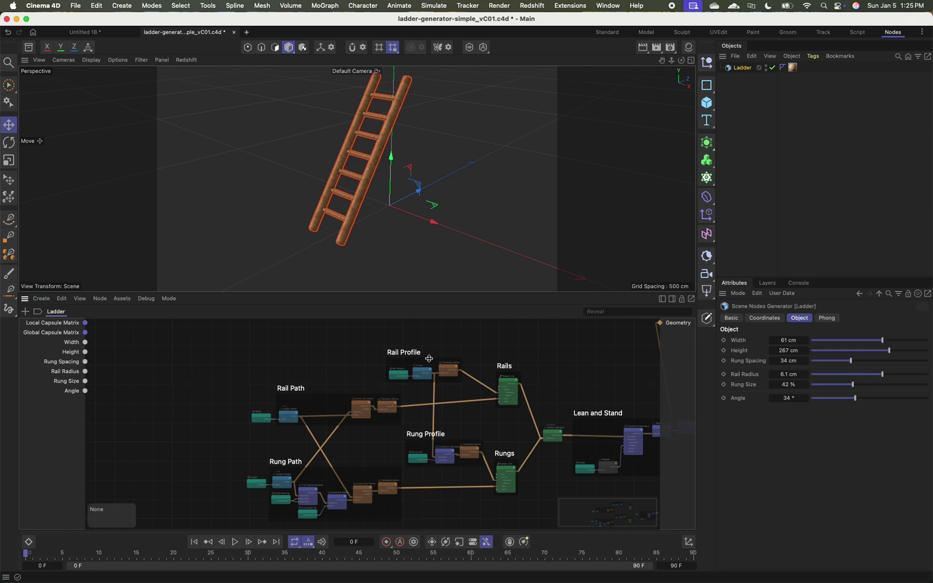
scroll(462, 436, right, 5)
scroll(419, 374, up, 8)
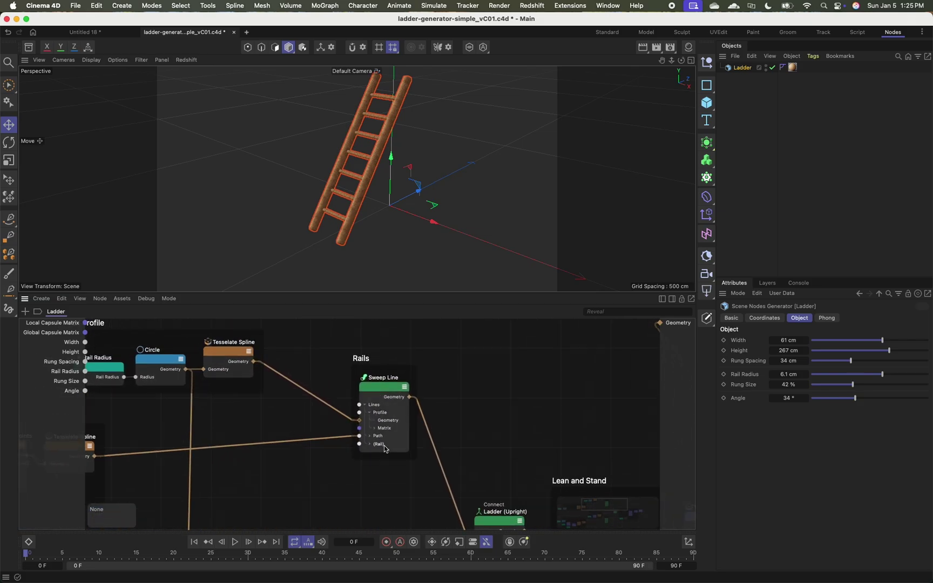
scroll(386, 441, down, 8)
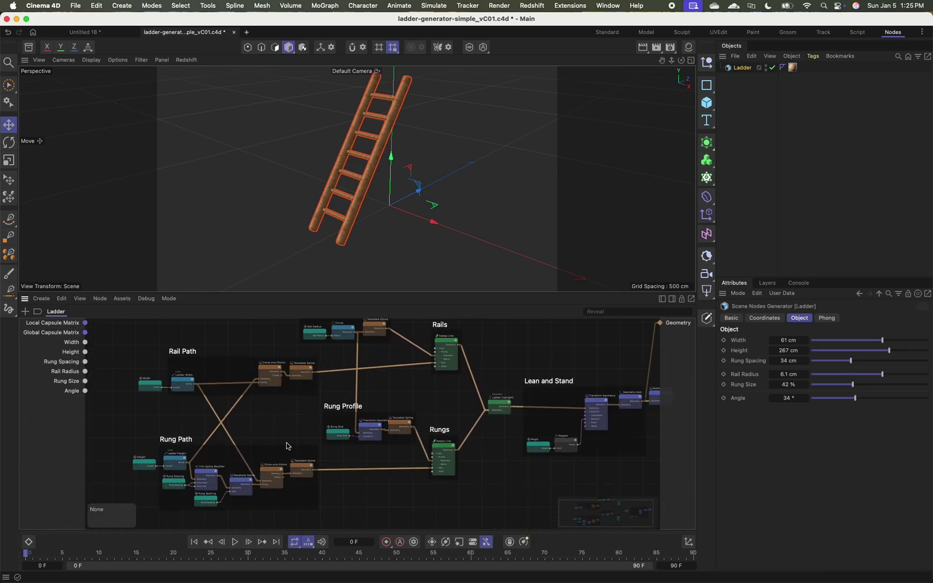
scroll(288, 446, up, 2)
scroll(287, 446, left, 2)
Preview the Clone onto Points output of the Rail Path group and of the Rung Path group
click(324, 393)
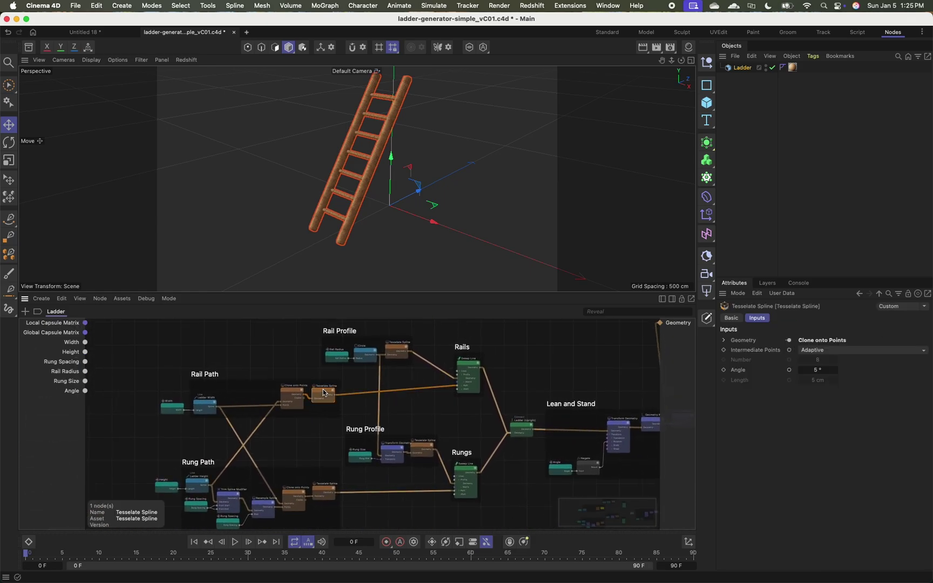
click(293, 393)
key(y)
alt+drag(351, 287, 381, 273)
alt+drag(382, 227, 389, 209)
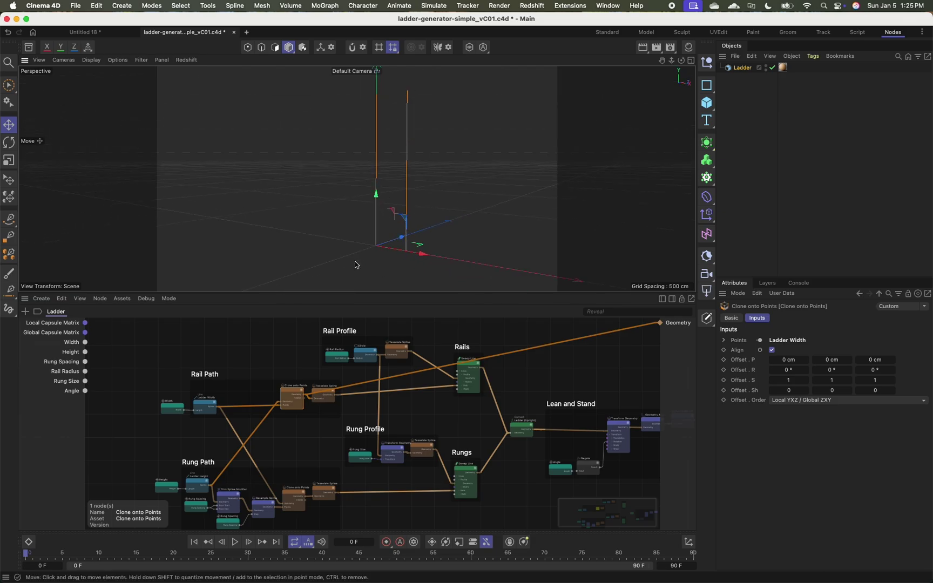
mouse_move(423, 162)
alt+mouse_down()
mouse_move(401, 198)
mouse_move(385, 260)
alt+mouse_up()
click(293, 493)
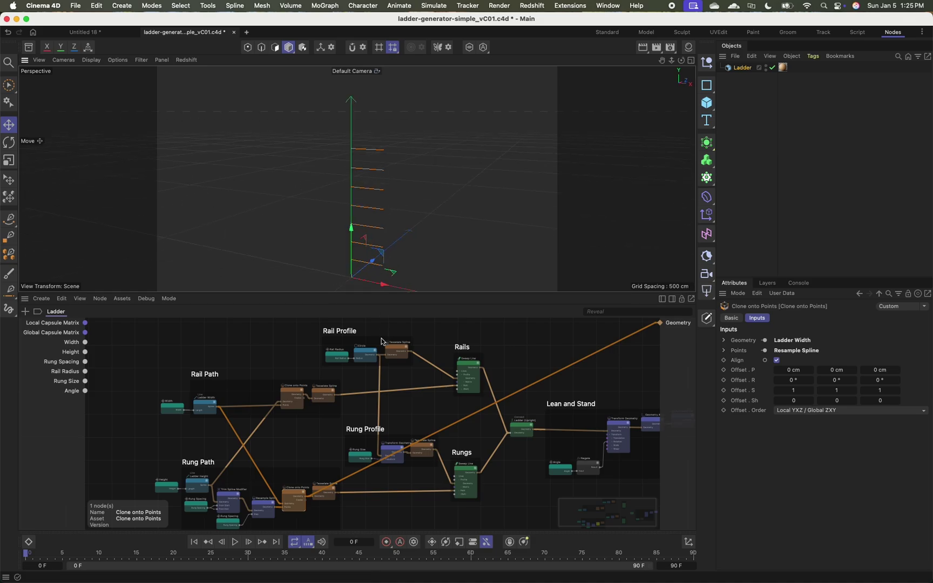
Preview the outputs of the Rails and Rungs Sweep Line nodes and of the Ladder (Upright) Connect node
click(465, 364)
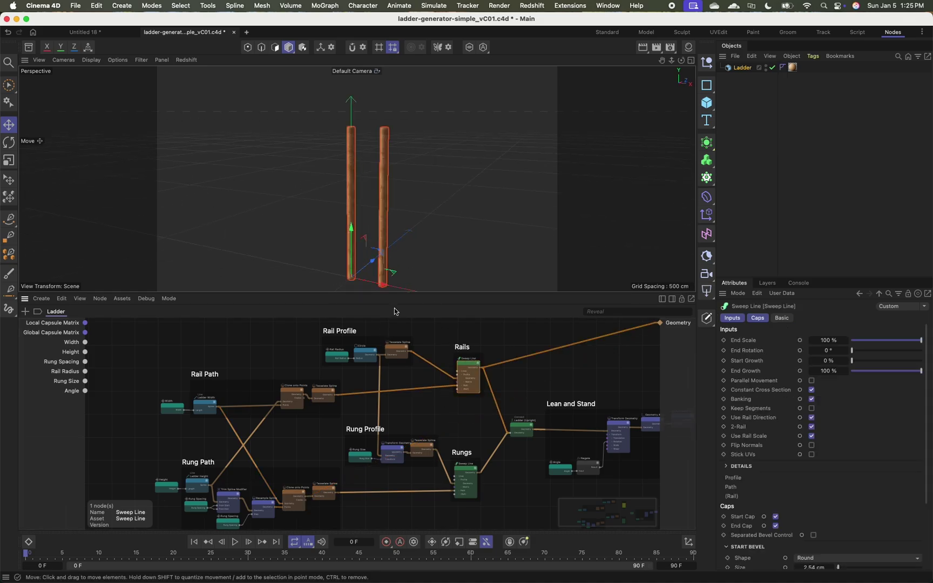
click(467, 468)
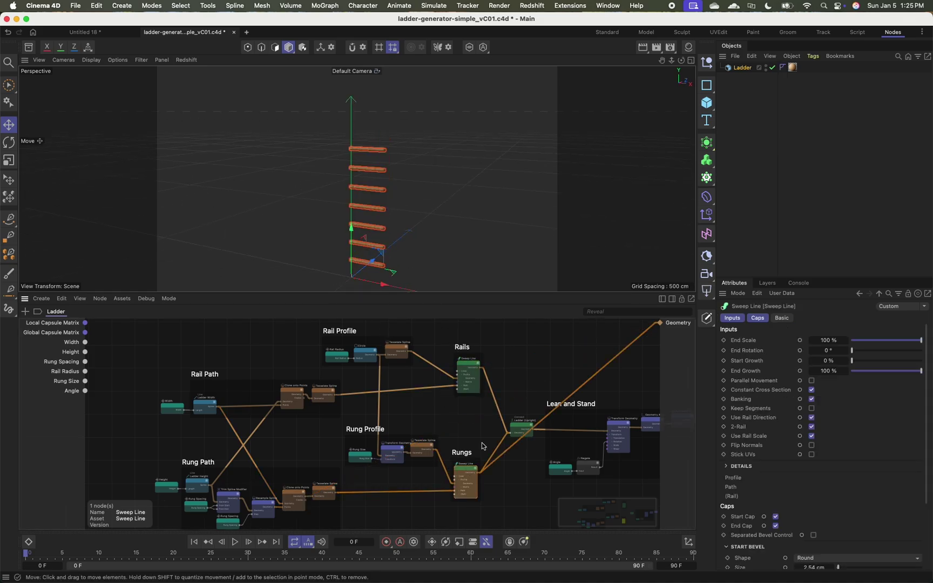
click(516, 423)
Preview the Transform Geometry and Geometry Axis outputs in the Lean and Stand group, viewing the ladder from the side
alt+middle_drag(539, 386, 423, 371)
middle_drag(610, 415, 451, 395)
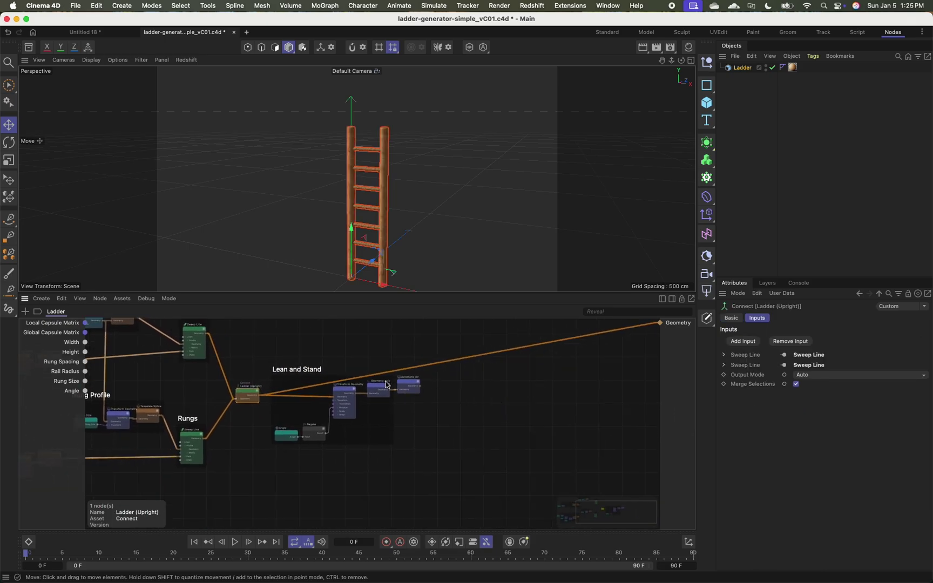
click(339, 389)
alt+drag(408, 209, 292, 197)
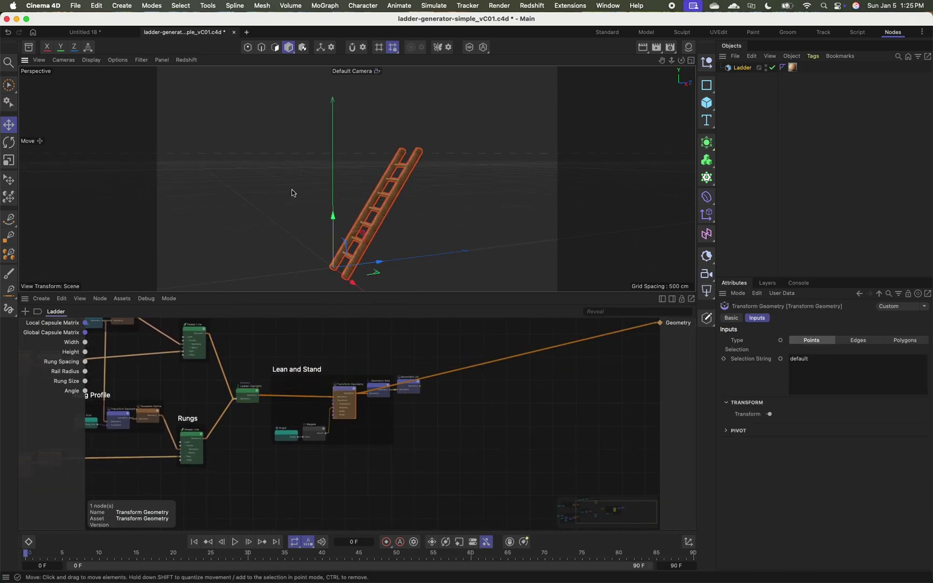
scroll(374, 373, up, 3)
click(374, 394)
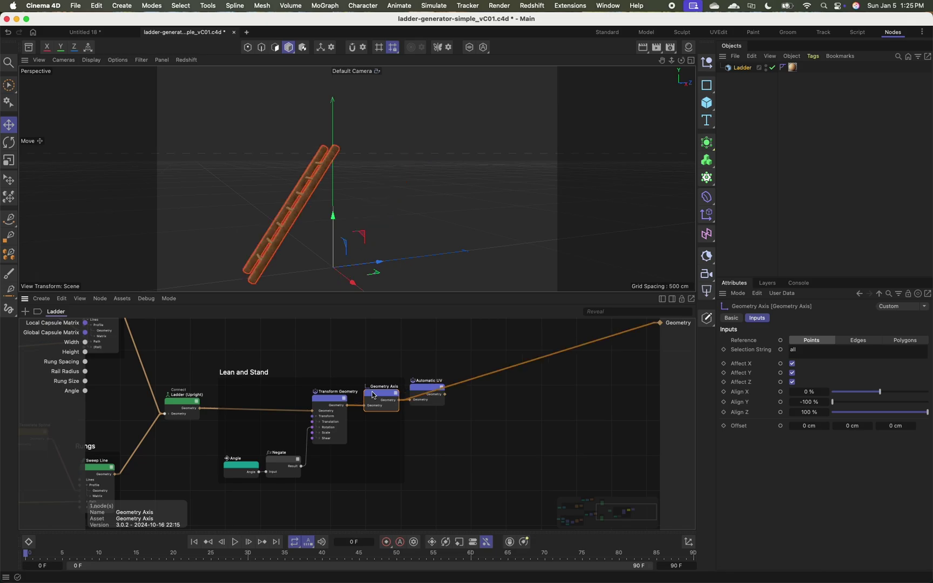
alt+drag(291, 236, 346, 242)
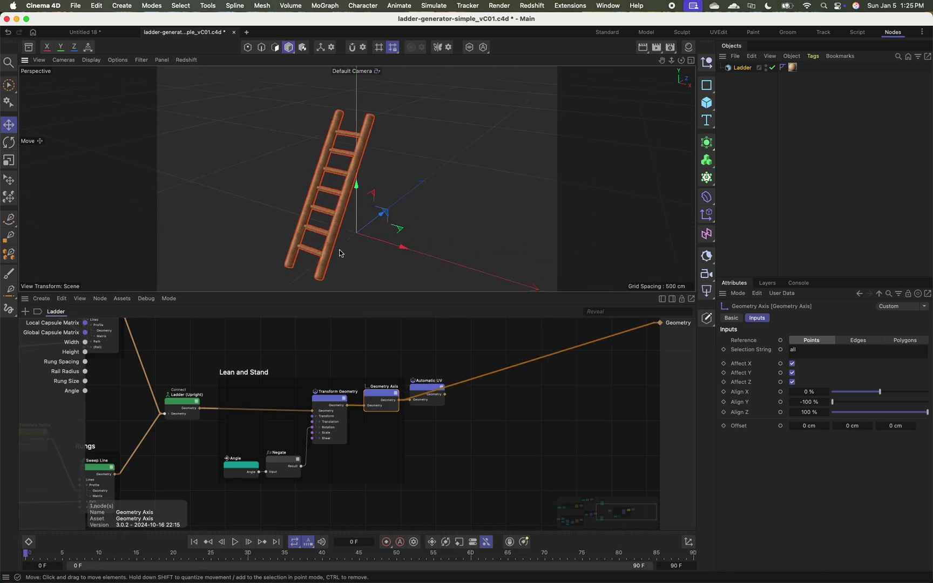
Inspect the settings of the Ladder Width and Ladder Height line nodes
scroll(226, 381, left, 10)
scroll(226, 380, down, 3)
scroll(218, 379, left, 5)
scroll(220, 378, left, 3)
scroll(216, 375, up, 3)
click(240, 360)
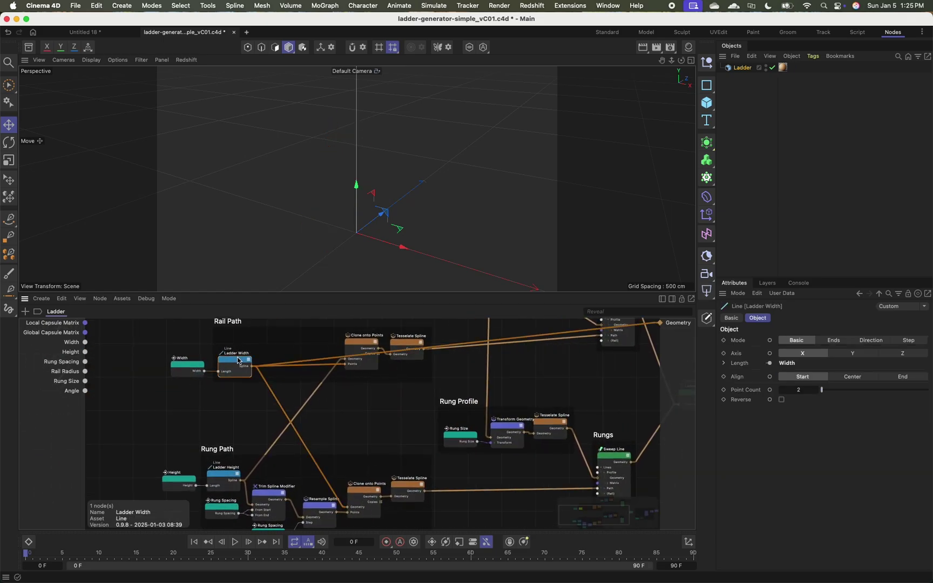
click(223, 478)
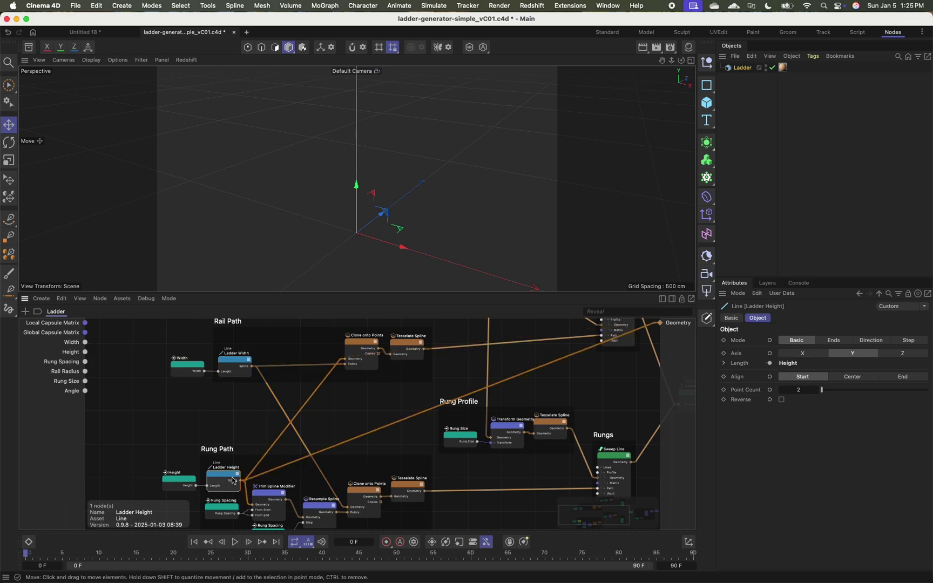
Inspect the Trim Spline Modifier, Resample Spline and Clone onto Points nodes in the Rung Path group
scroll(292, 492, down, 3)
scroll(292, 492, up, 2)
scroll(306, 452, down, 2)
scroll(307, 452, up, 2)
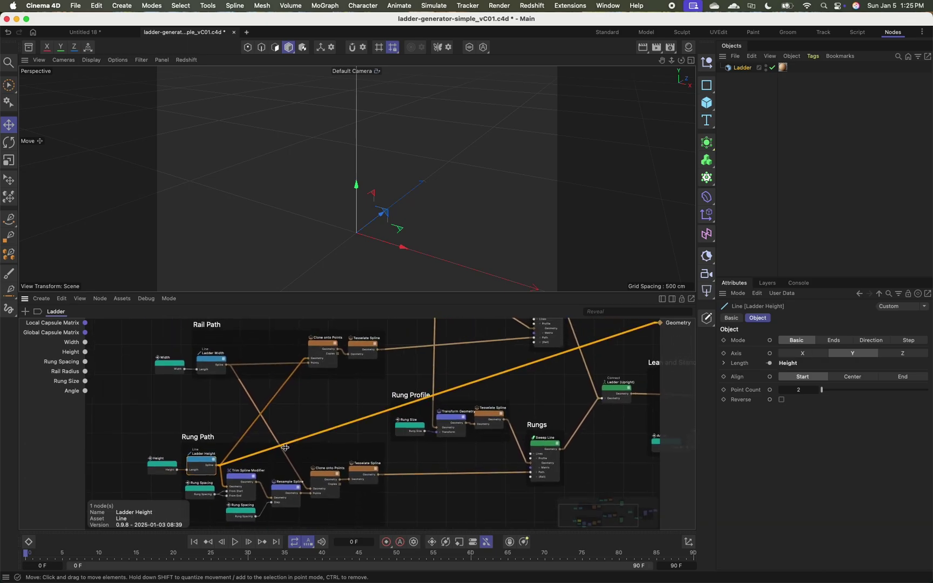
click(243, 478)
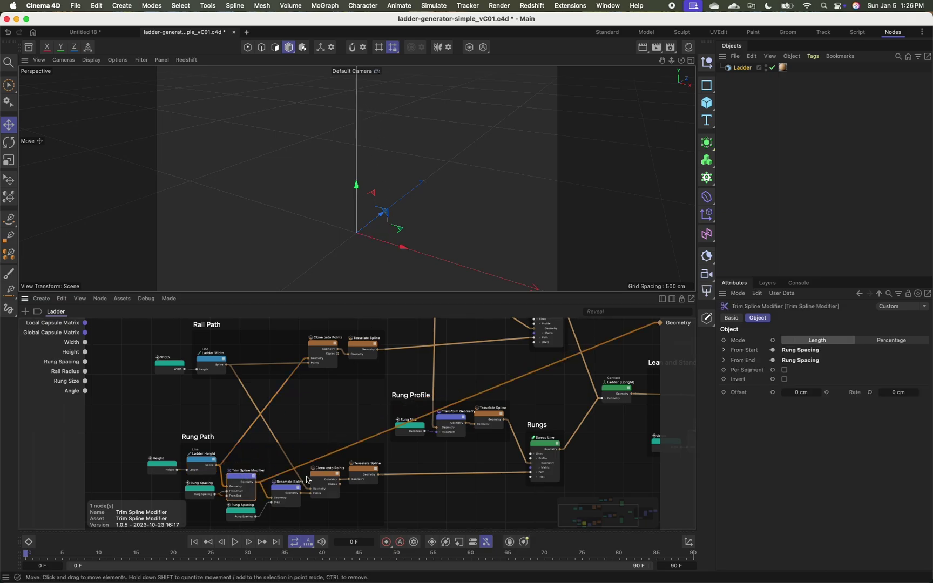
click(279, 492)
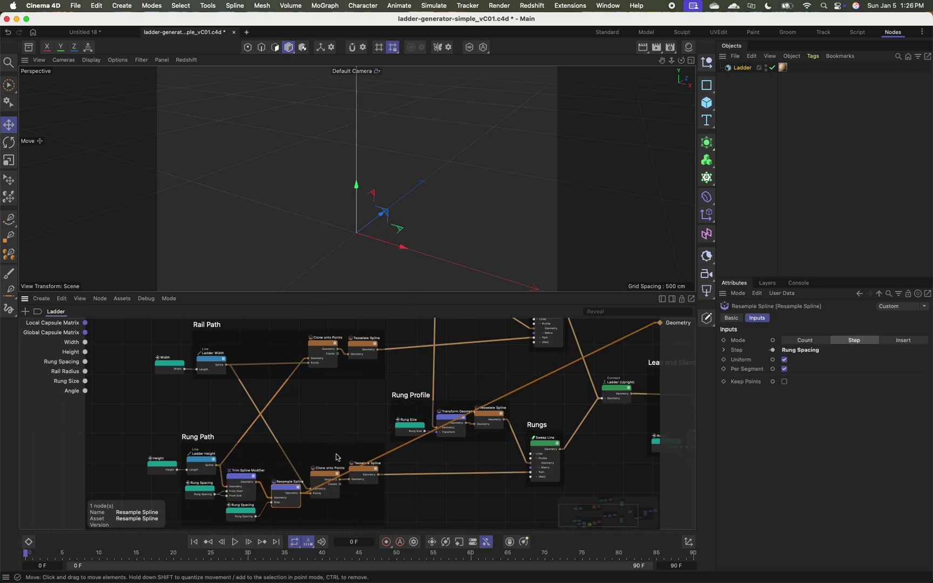
click(319, 474)
mouse_move(371, 210)
alt+mouse_down()
mouse_move(377, 177)
mouse_move(346, 189)
alt+mouse_up()
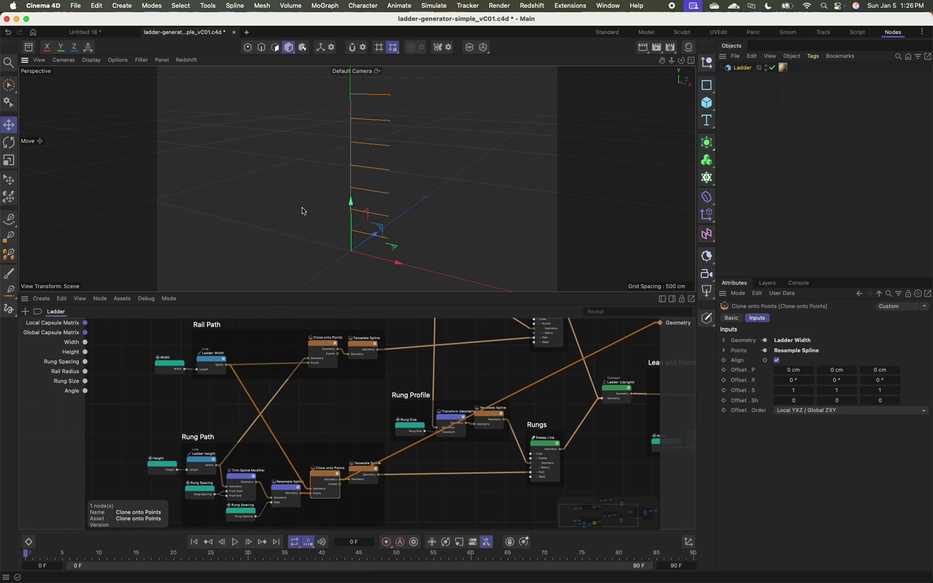
Create a new scene in the Nodes layout and group the Console with the Attributes manager
click(794, 173)
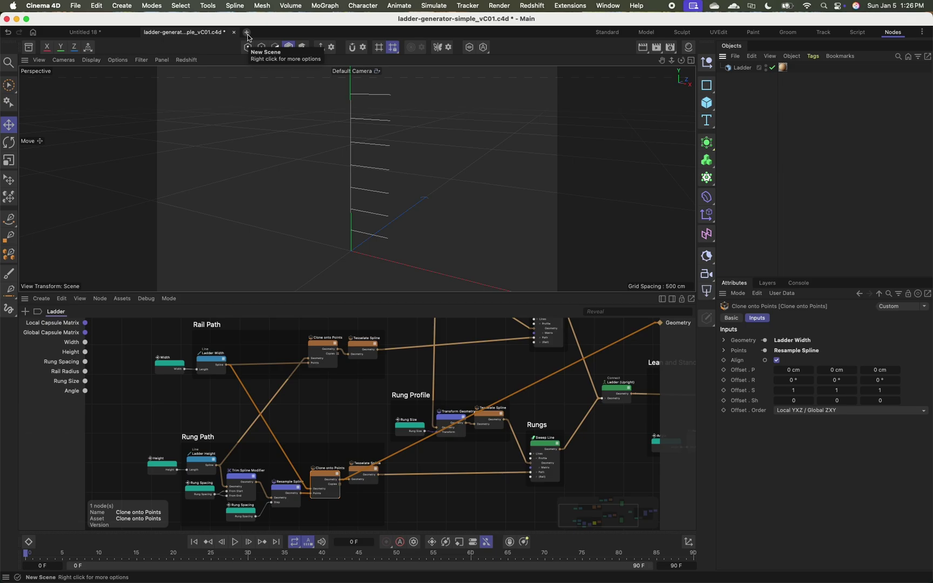
click(247, 33)
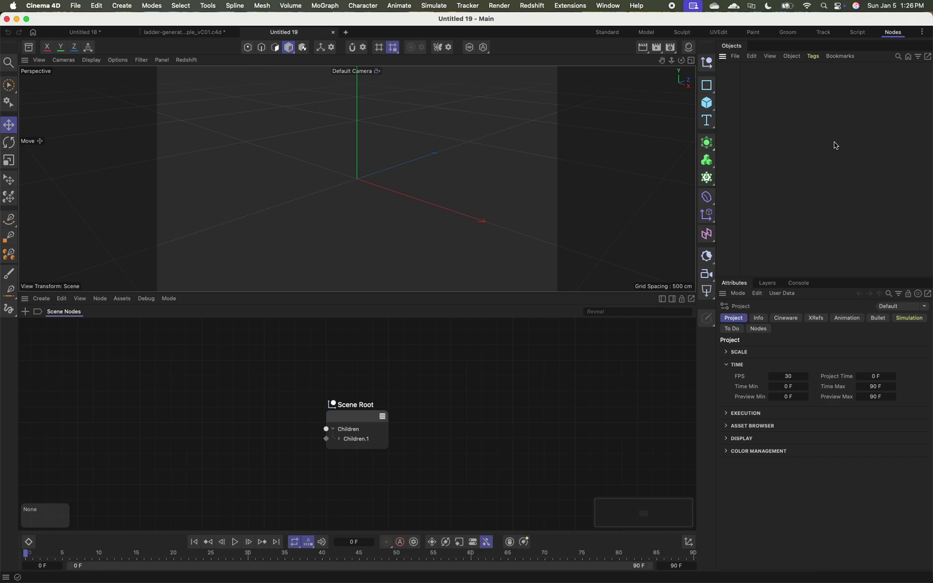
click(891, 33)
click(26, 62)
drag(773, 285, 773, 285)
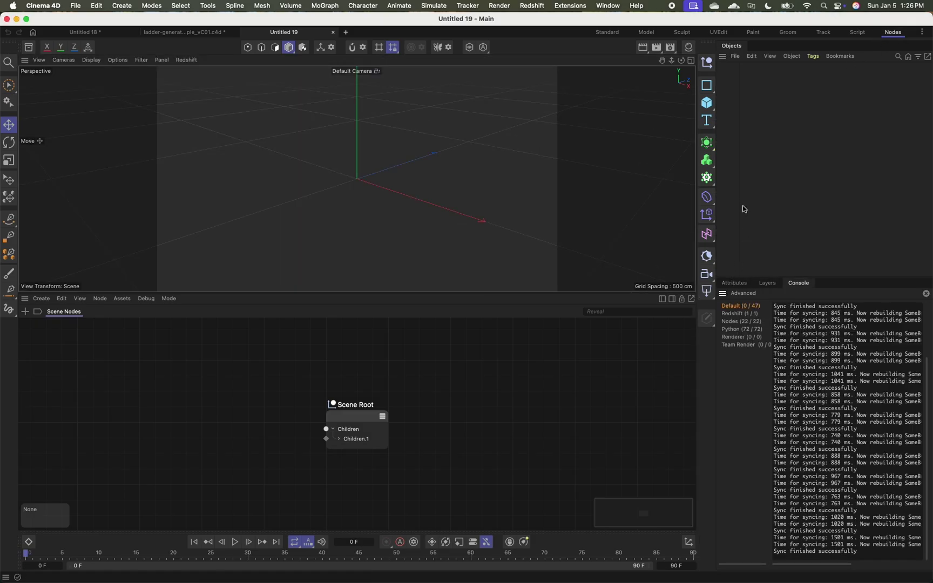
click(734, 284)
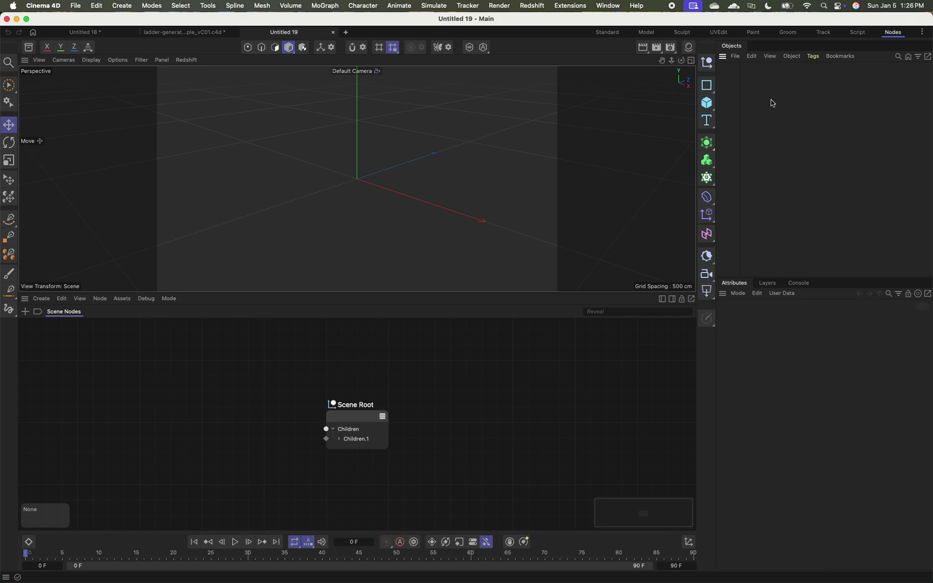
Add a Nodes Mesh generator to the empty scene and rename it Ladder Generator
key(shift+c)
key(BackSpace)
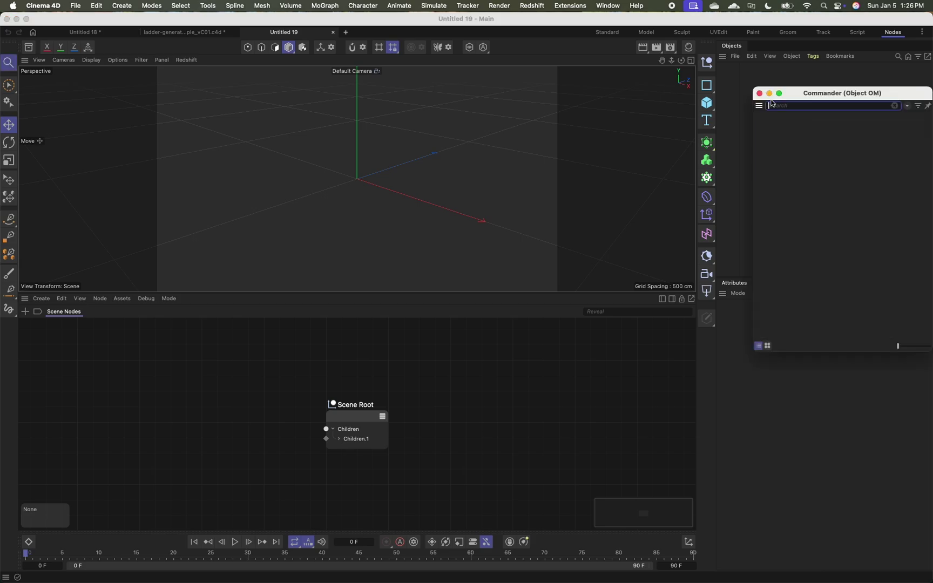
text(nodes)
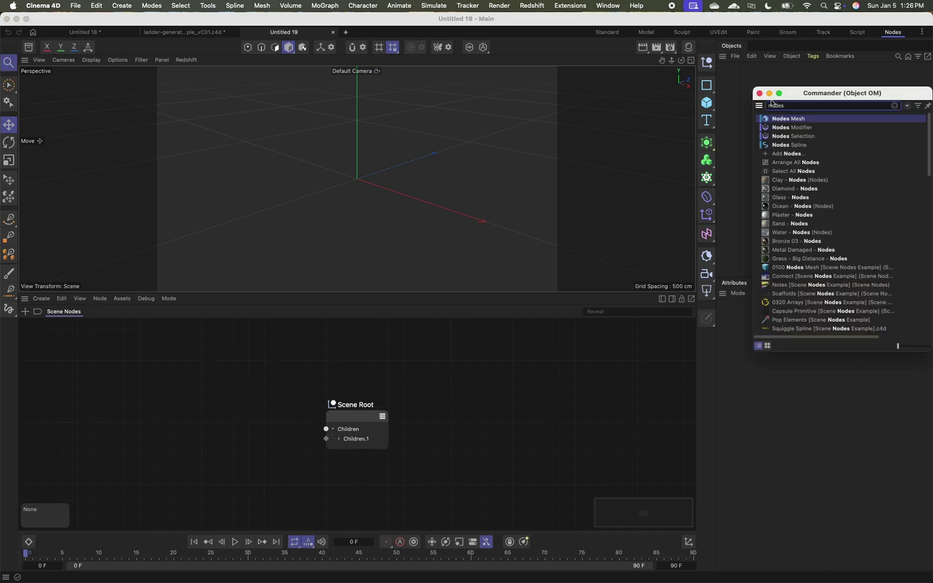
click(799, 120)
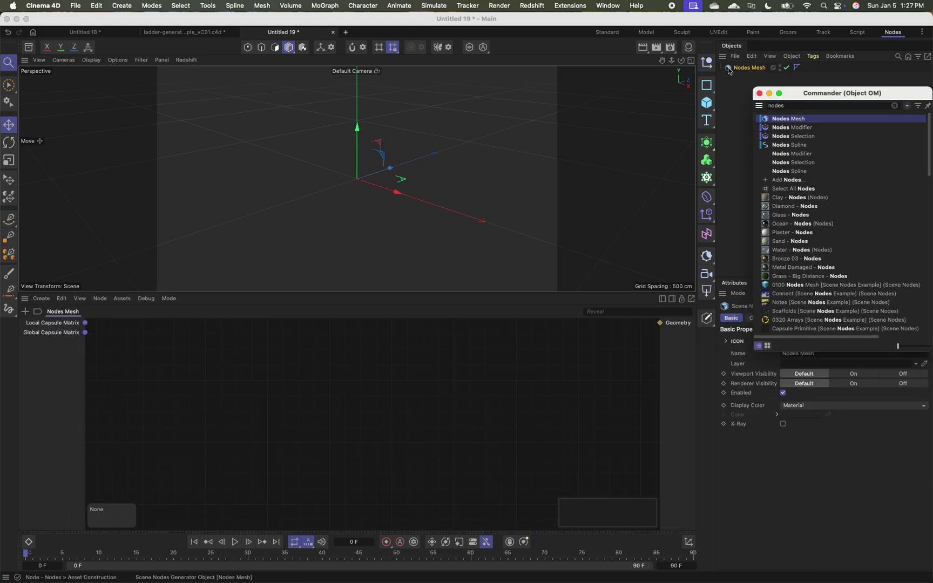
click(729, 70)
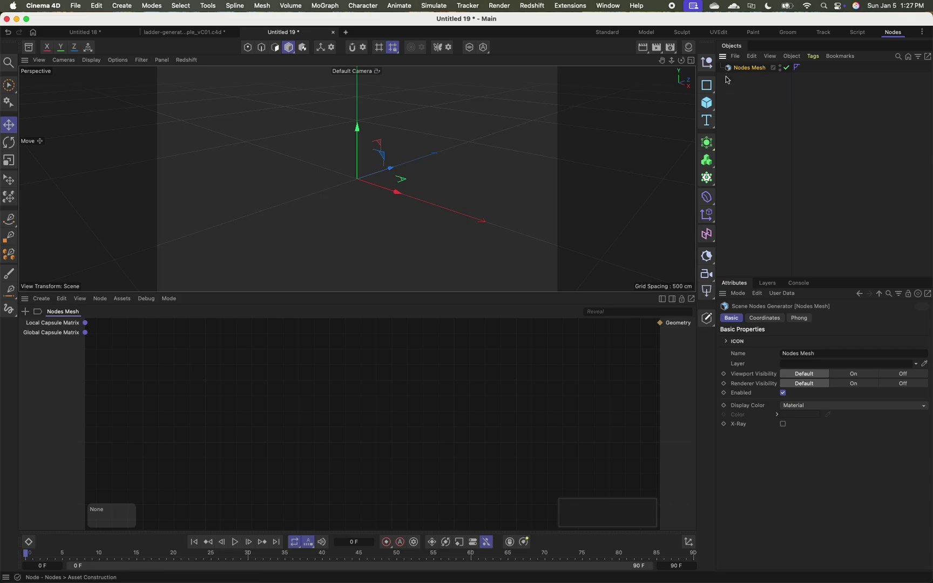
double_click(752, 68)
text(Ladd)
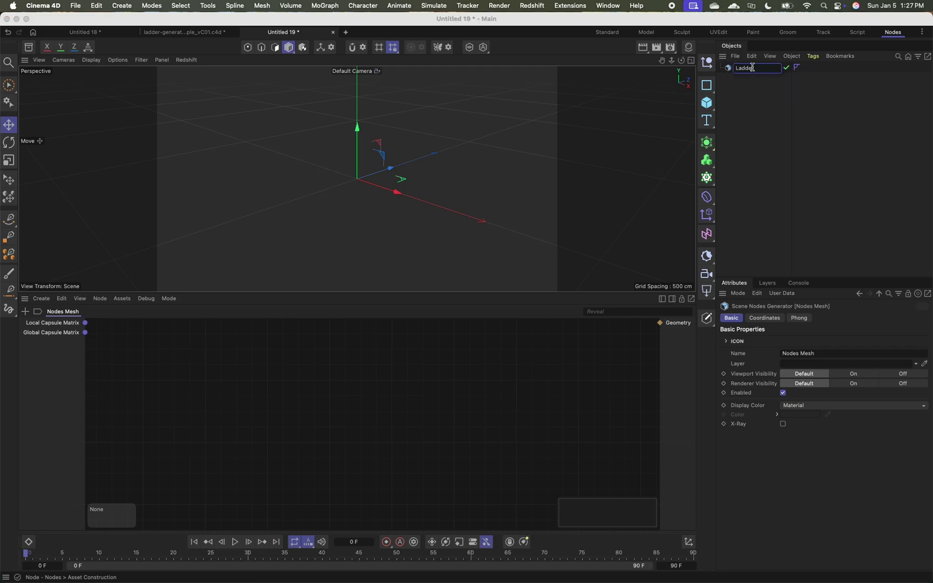
text(er Generator)
key(Return)
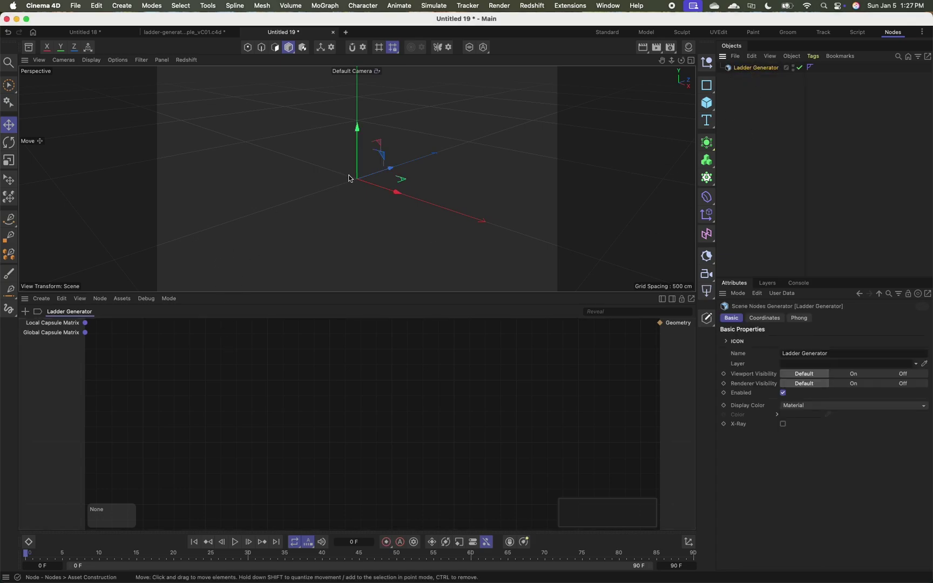
Add a Line node to the Ladder Generator's node graph
alt+middle_drag(350, 179, 329, 212)
alt+drag(328, 212, 350, 195)
alt+middle_drag(352, 192, 339, 211)
alt+drag(340, 211, 345, 200)
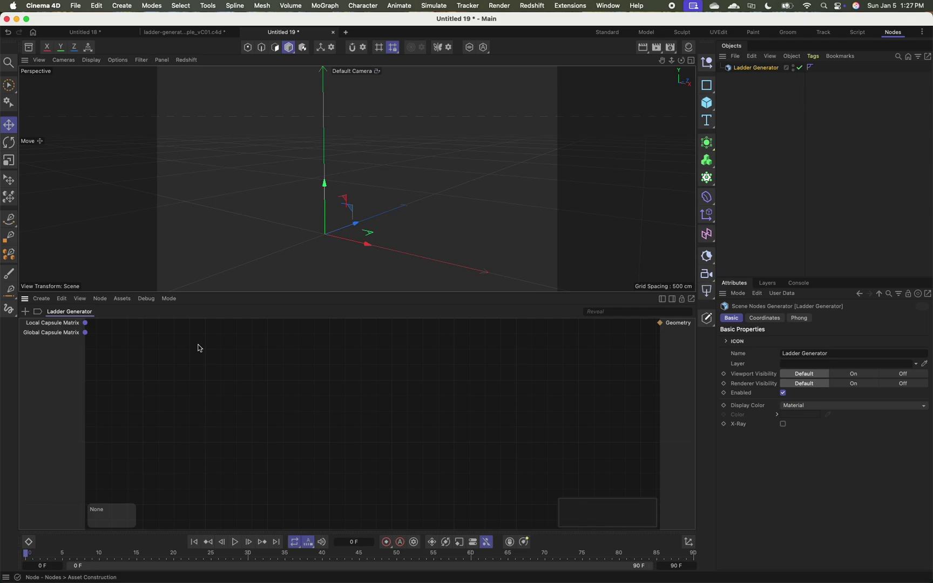
key(shift+c)
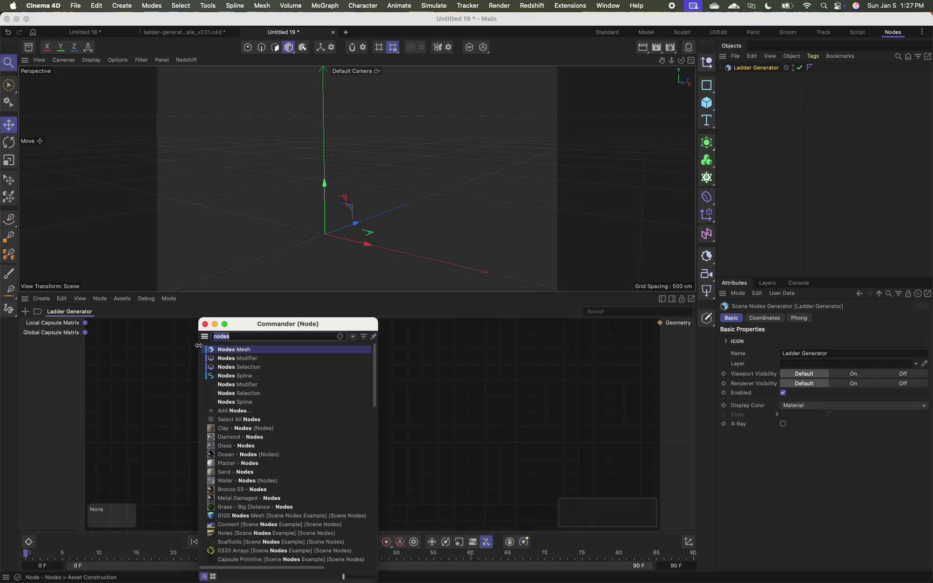
text(line)
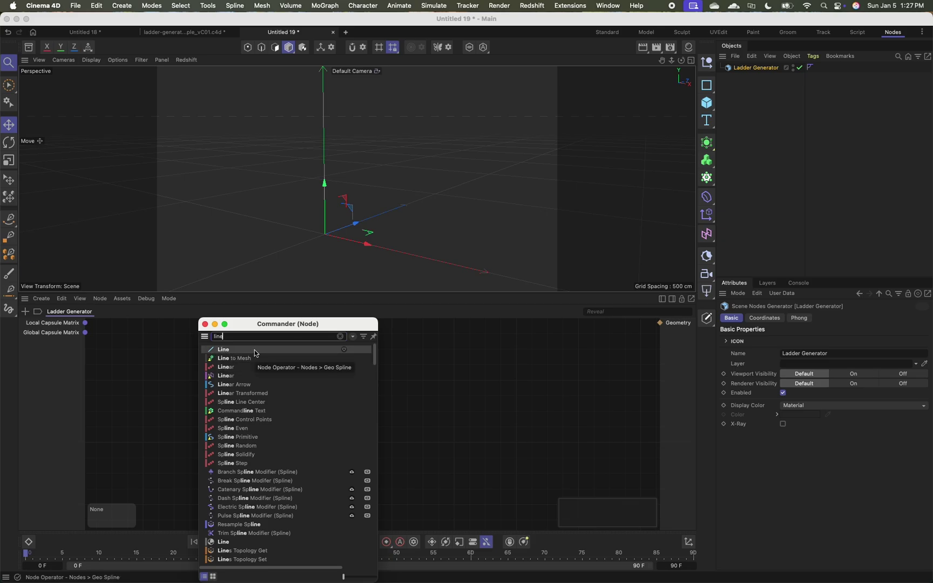
drag(213, 356, 164, 386)
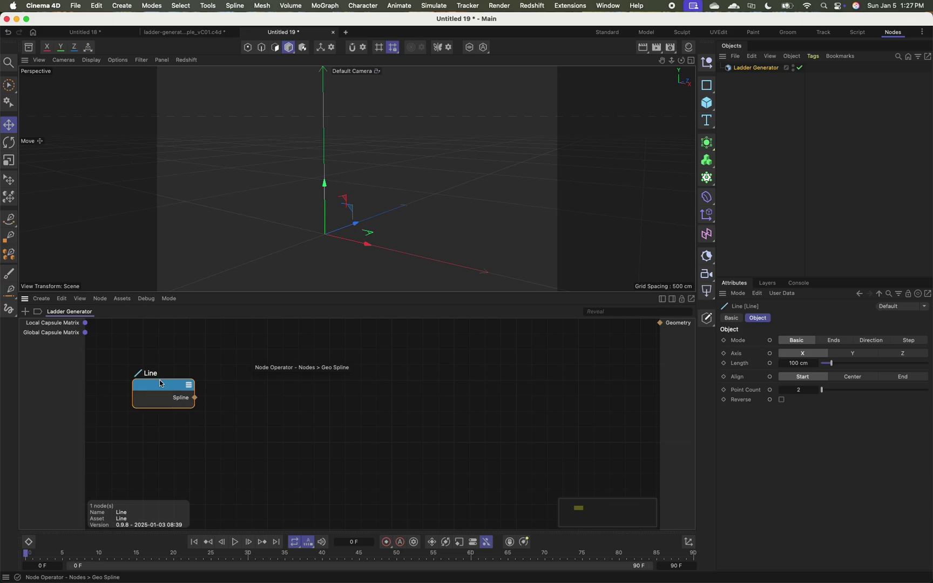
drag(162, 384, 209, 380)
Connect the Line node's Spline output to the generator's Geometry output, with the line shown in the viewport
mouse_move(330, 247)
alt+mouse_down()
mouse_move(327, 257)
mouse_move(336, 250)
alt+mouse_up()
alt+right_drag(336, 250, 385, 236)
alt+middle_drag(273, 130, 302, 235)
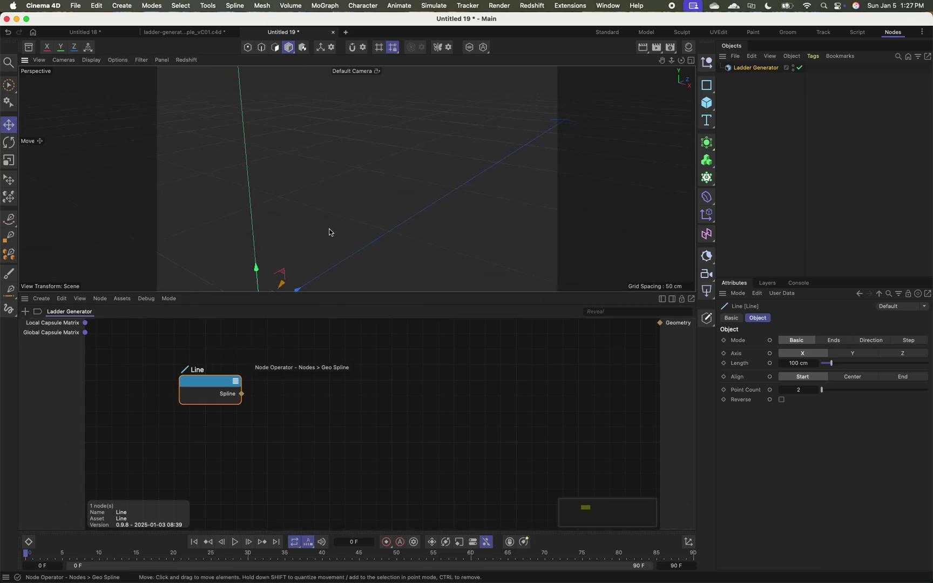
alt+drag(341, 227, 289, 269)
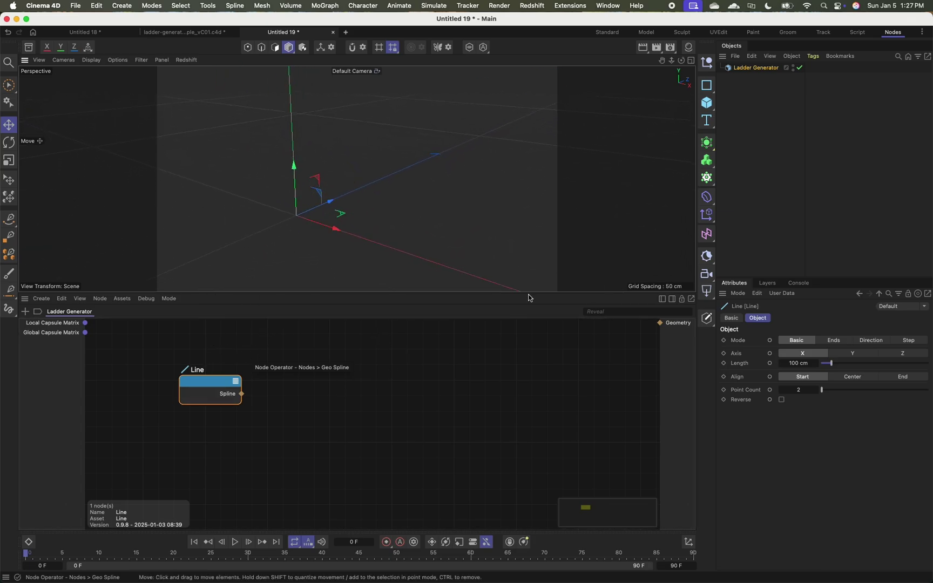
drag(240, 394, 662, 324)
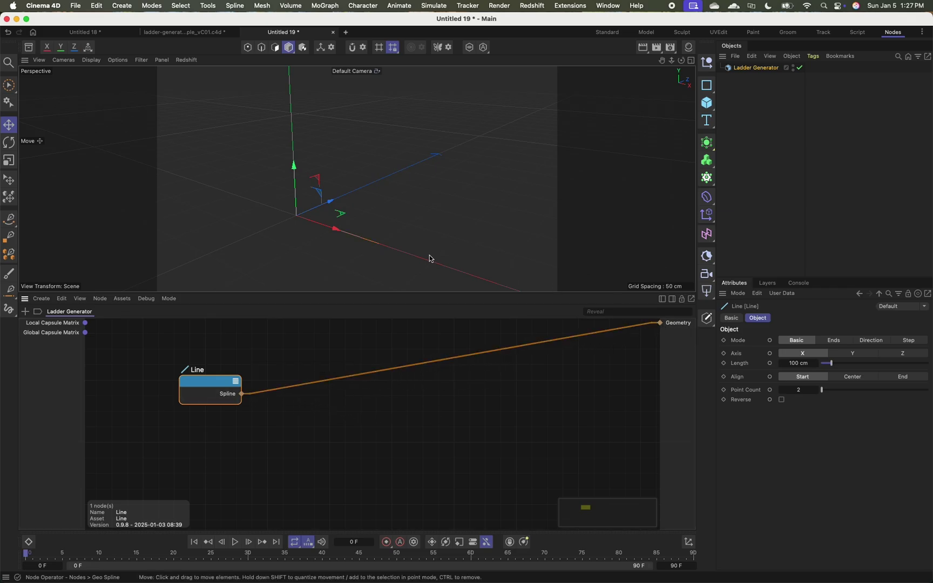
drag(575, 339, 223, 381)
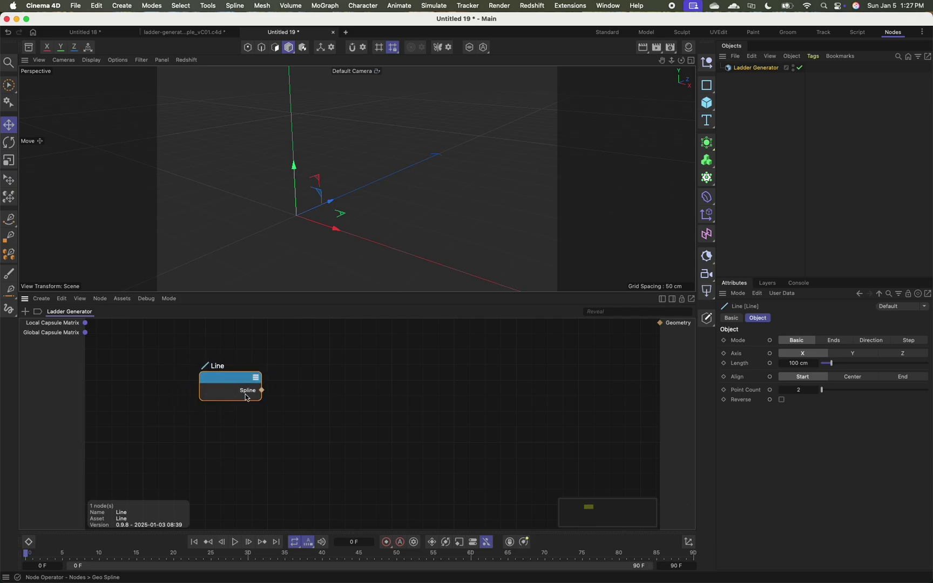
double_click(245, 394)
double_click(245, 394)
double_click(245, 394)
alt+drag(399, 222, 354, 219)
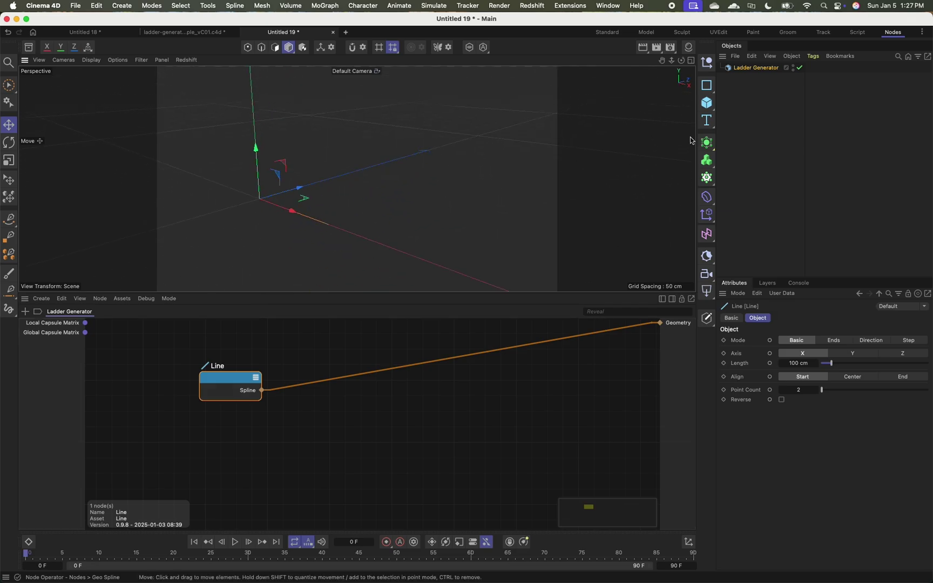
Switch the Ladder Generator off and back on to check the line preview in the viewport
click(734, 70)
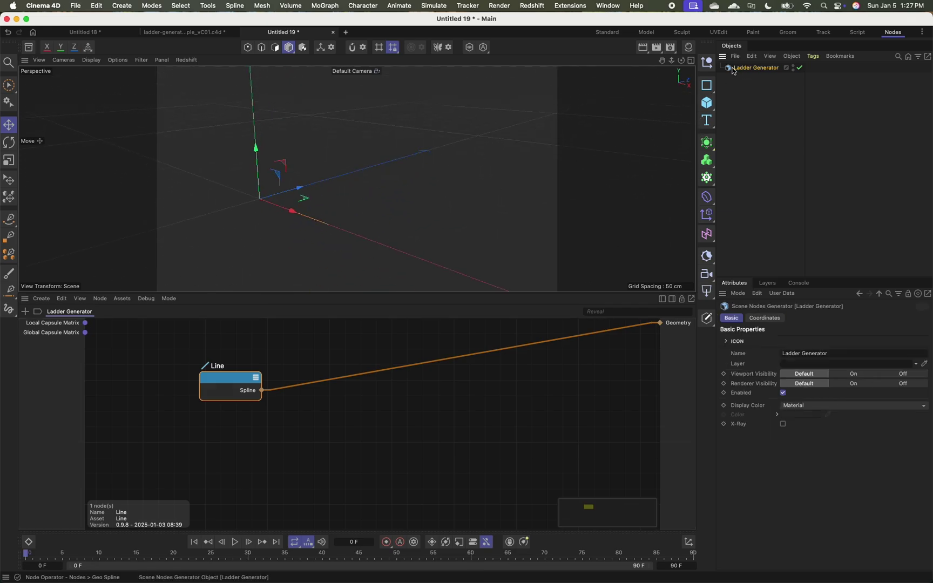
click(799, 67)
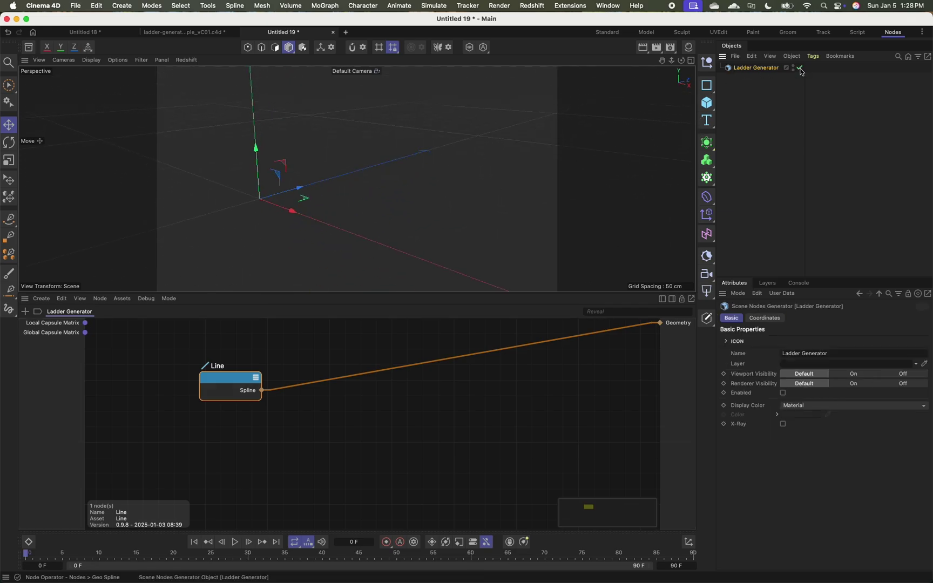
click(227, 391)
alt+drag(290, 240, 293, 248)
alt+middle_drag(314, 281, 304, 226)
alt+drag(306, 230, 308, 220)
Rename the Line node as Width
double_click(217, 367)
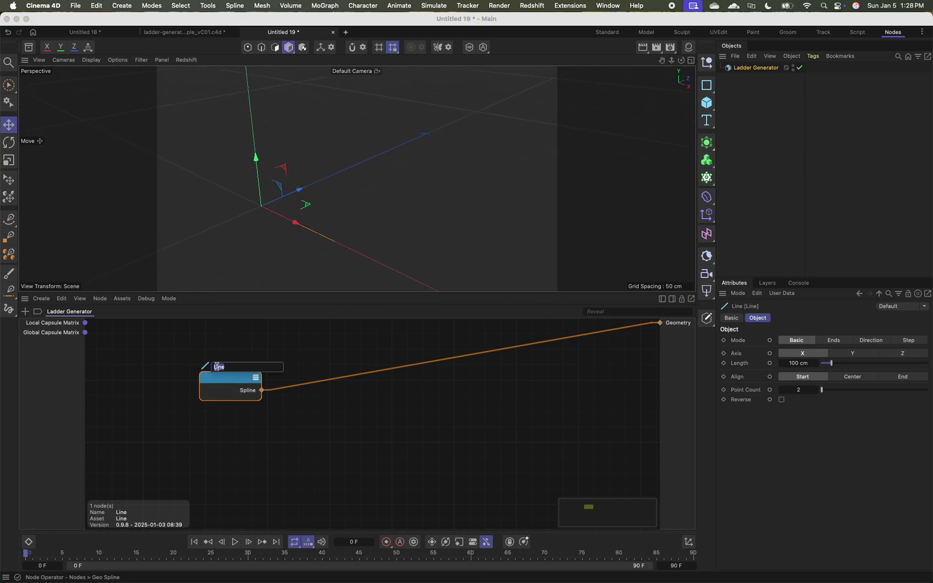
text(Width)
key(Return)
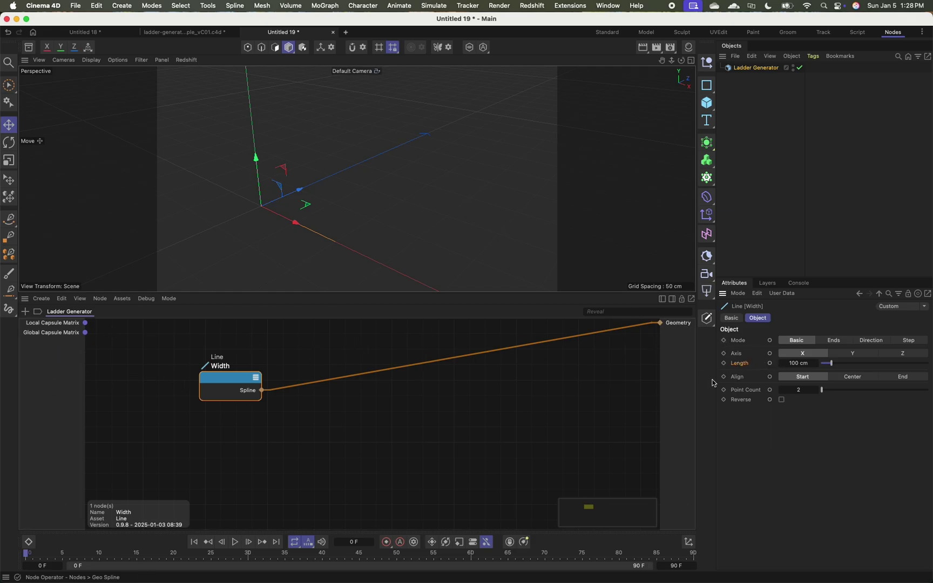
Expose the Width node's Length as an input of the Ladder Generator and test it with a shorter length
click(770, 365)
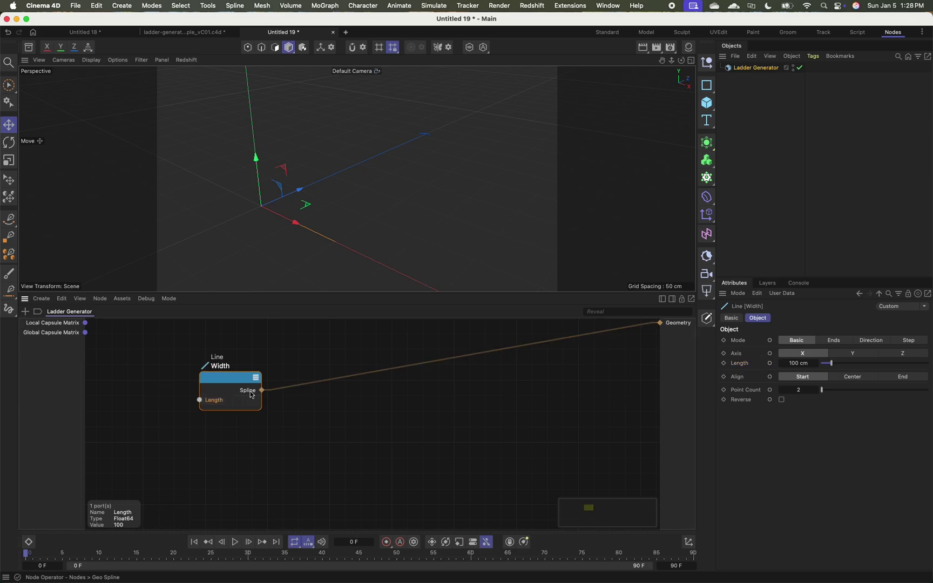
drag(199, 400, 167, 406)
right_click(163, 406)
click(184, 410)
click(443, 502)
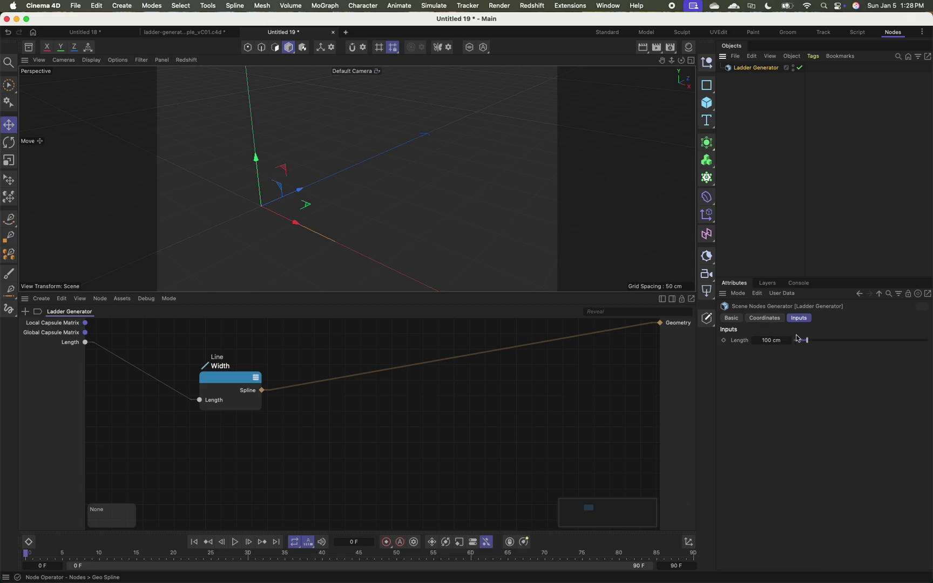
drag(807, 340, 803, 342)
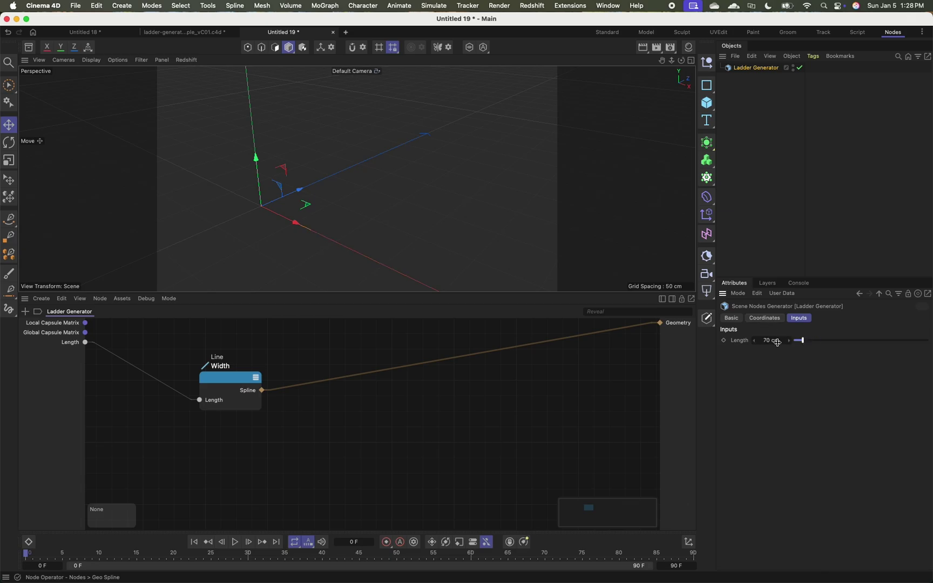
Rename the generator's Length input as Width
double_click(70, 342)
text(Width)
key(Return)
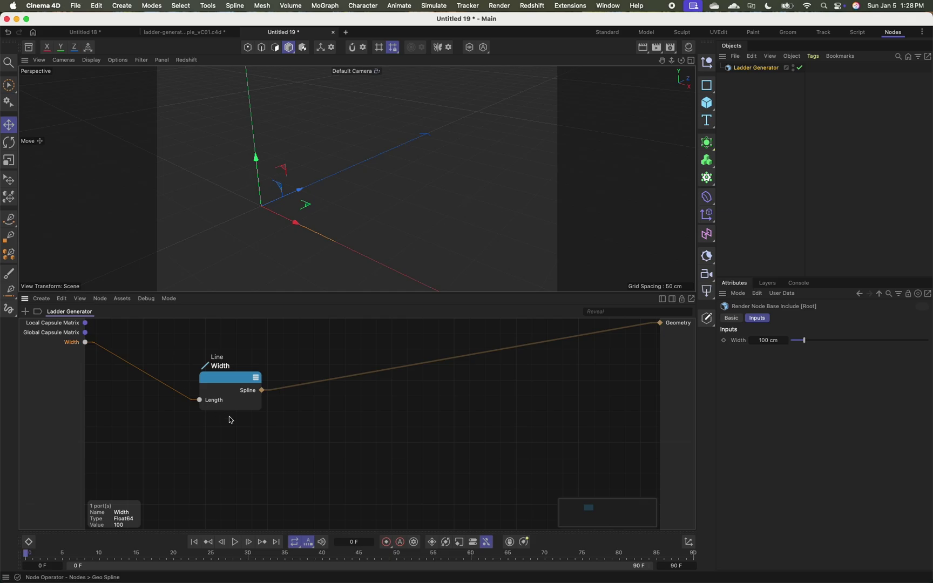
click(233, 422)
middle_drag(266, 436, 272, 428)
scroll(272, 428, down, 1)
double_click(270, 432)
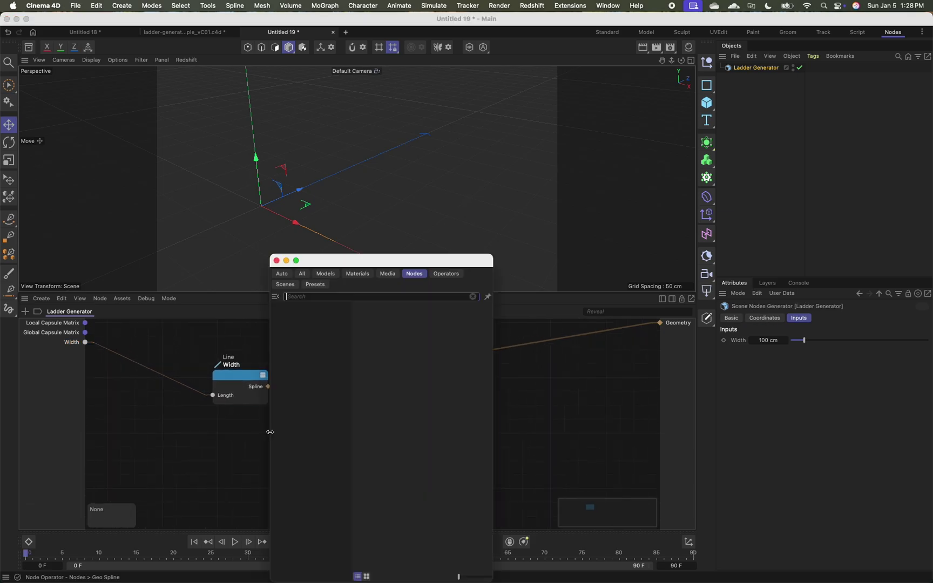
text(line)
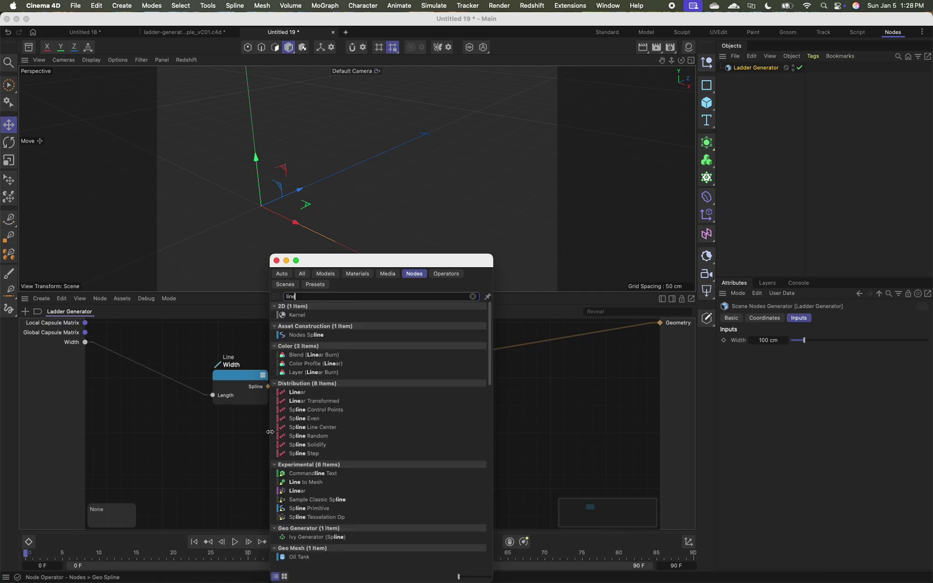
click(237, 428)
Add a second Line node below the Width node and route its Spline output to Geometry
key(shift+c)
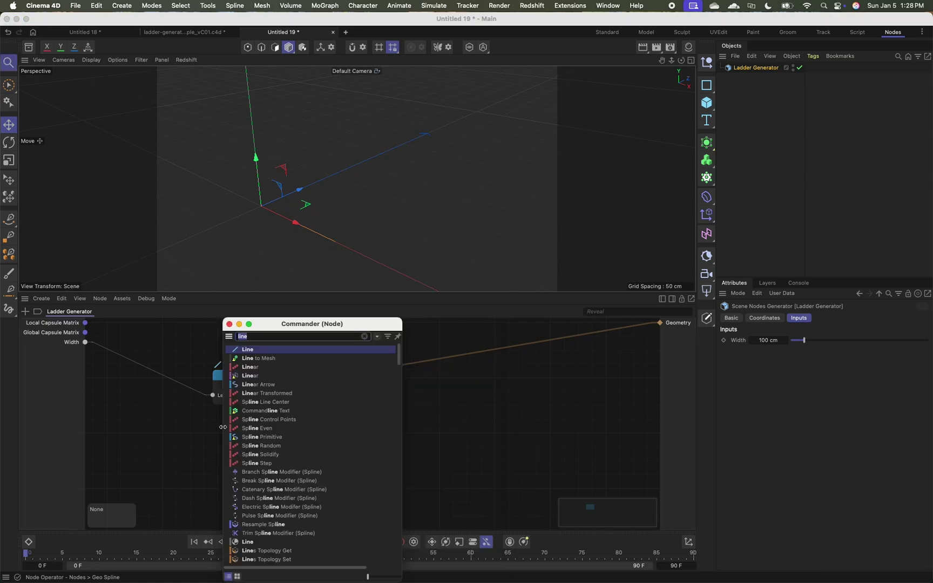
key(BackSpace)
text(line)
key(Return)
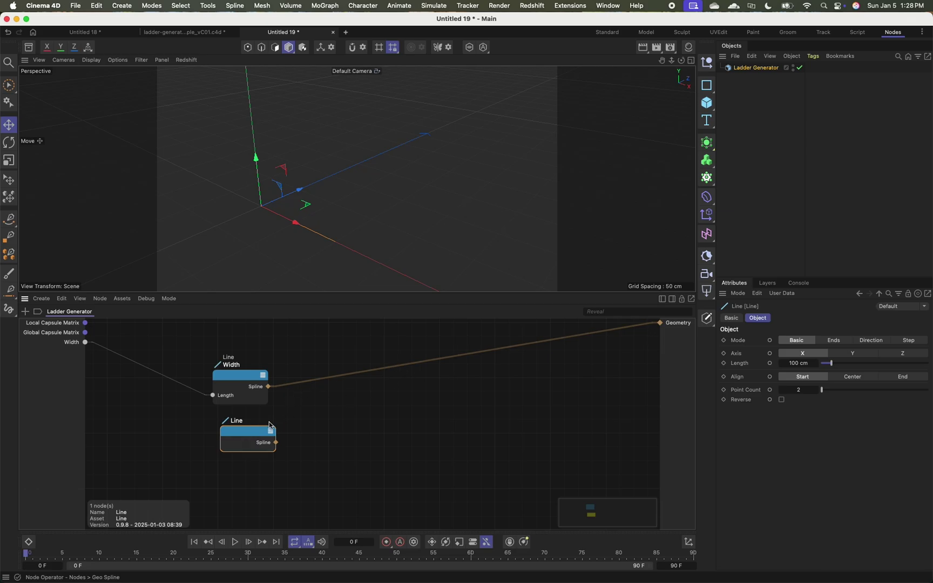
double_click(244, 438)
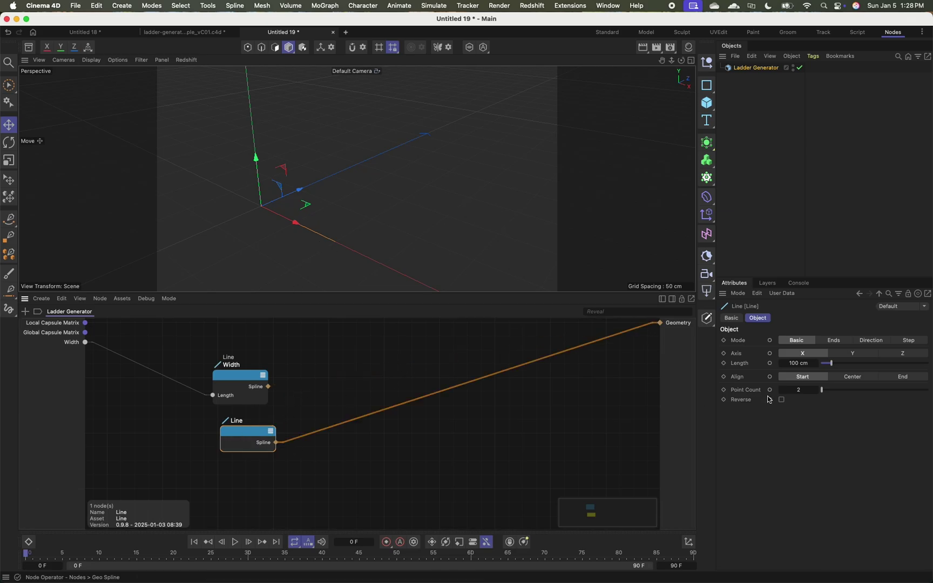
Set the second Line node's axis to Y and its length to 250 cm
click(851, 354)
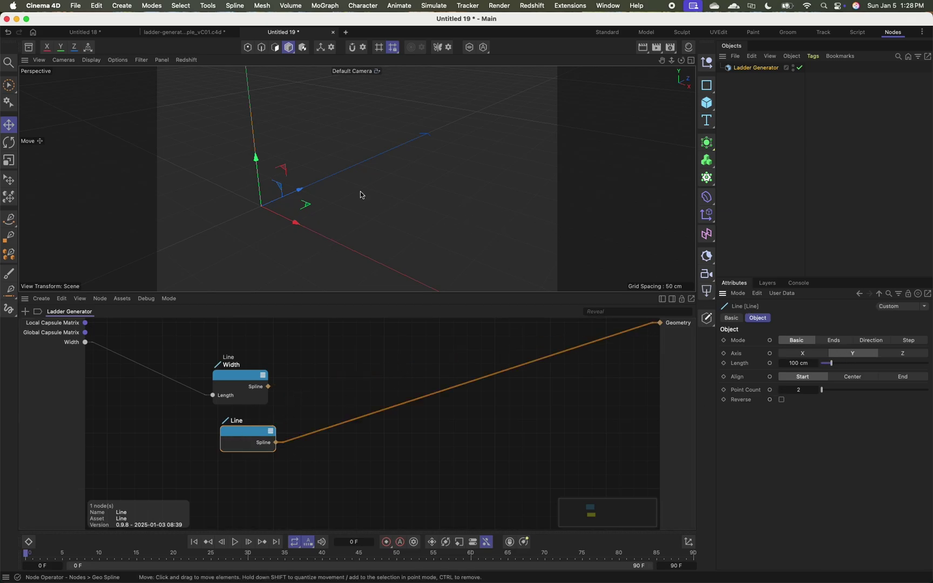
alt+drag(281, 160, 312, 123)
alt+drag(256, 180, 278, 208)
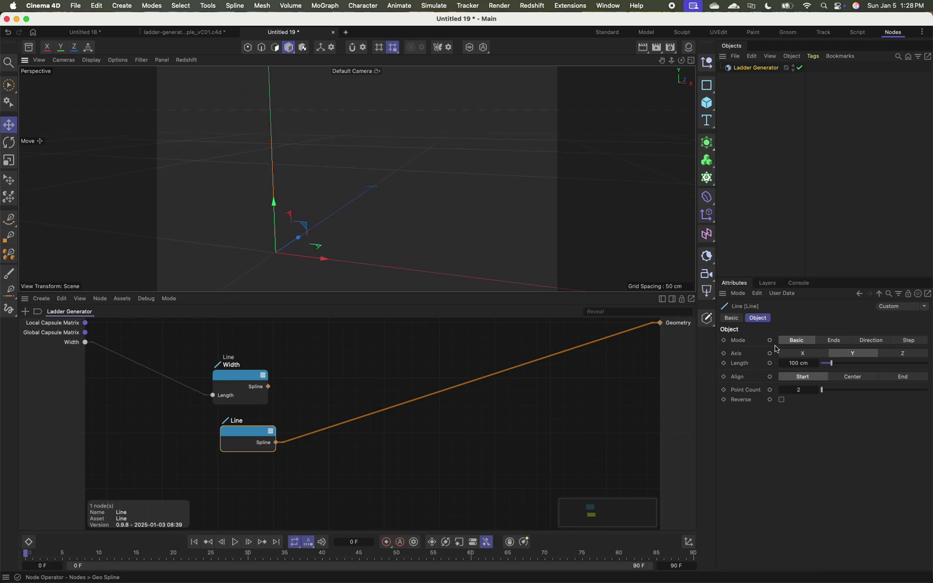
double_click(803, 363)
text(250)
key(Return)
alt+drag(404, 141, 335, 258)
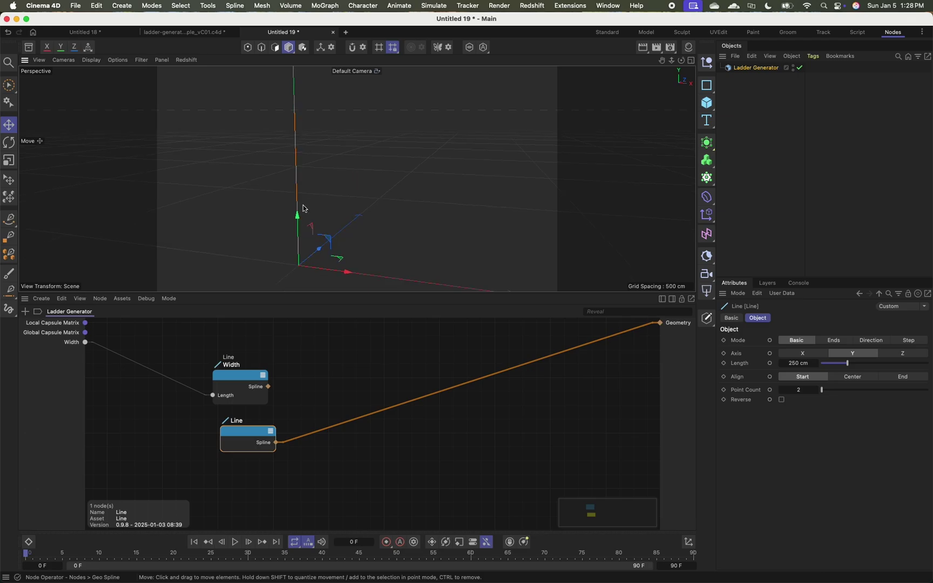
Expose the second Line node's Length as a generator input and rename that input Height
click(770, 364)
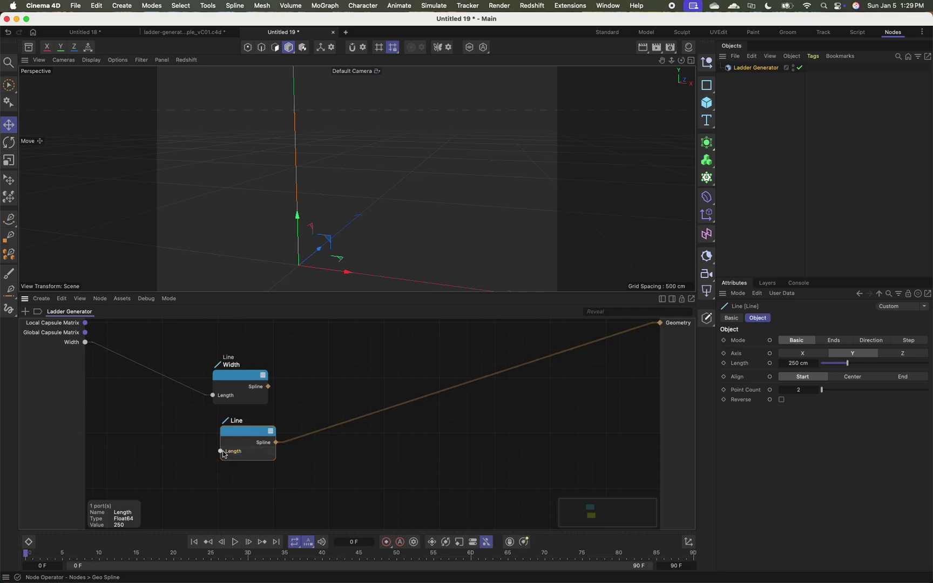
drag(222, 451, 176, 441)
click(183, 451)
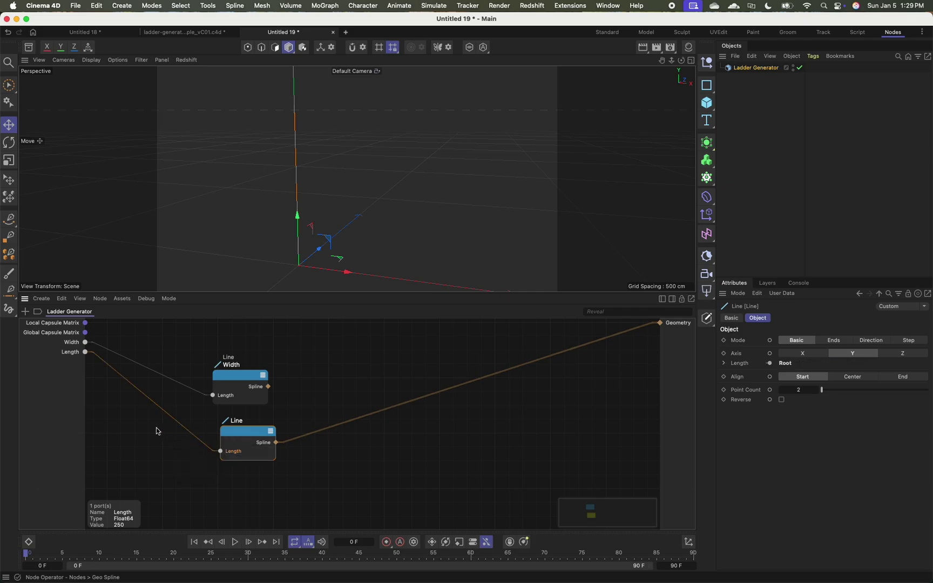
double_click(67, 351)
text(Height)
key(Return)
Move the Width node and the second Line node together closer to the generator's input ports
click(234, 376)
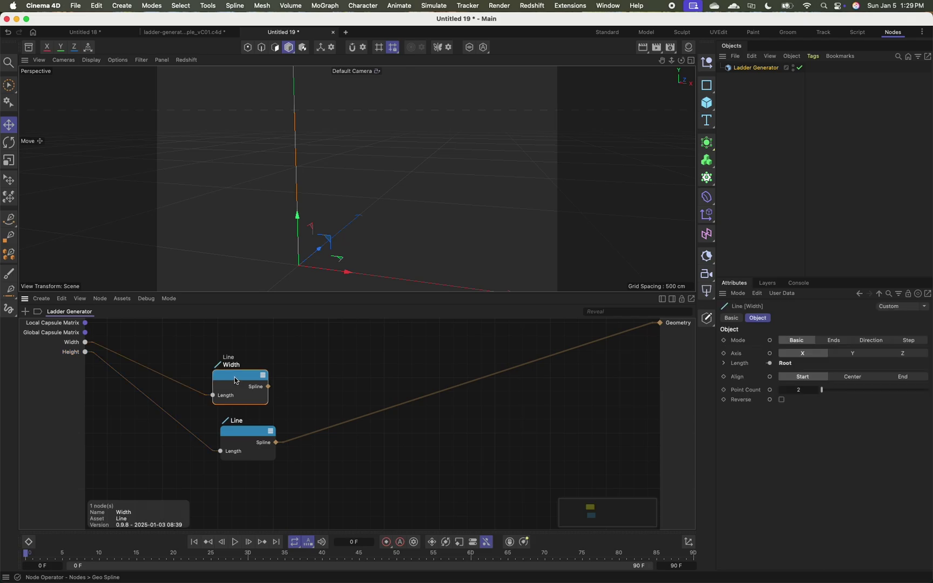
double_click(238, 433)
click(379, 481)
drag(252, 432, 244, 432)
drag(331, 471, 146, 388)
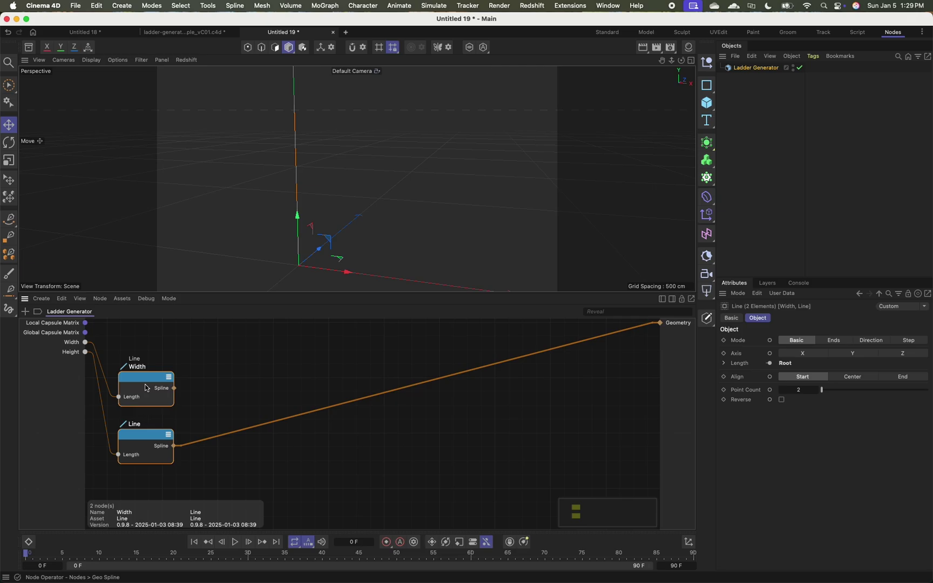
Rename the second Line node as Height
click(135, 443)
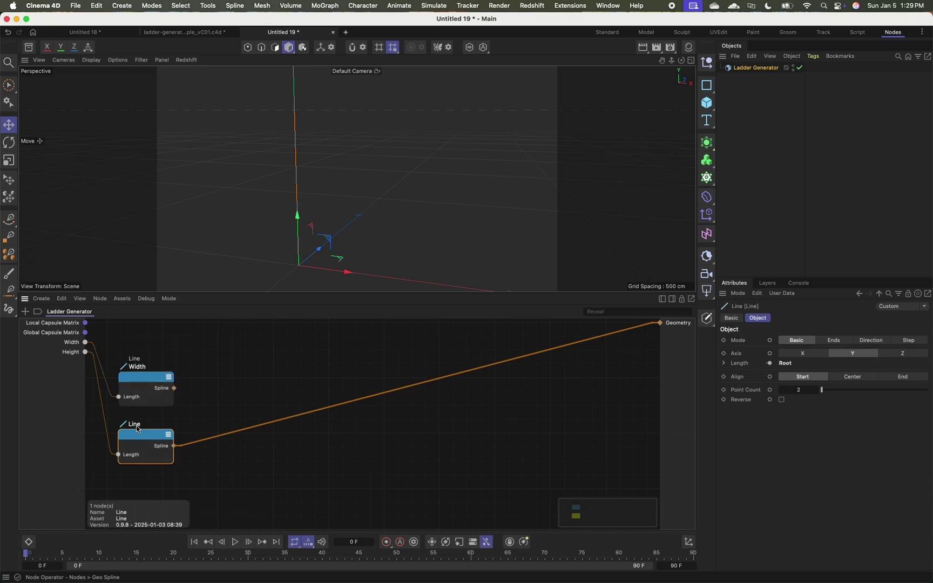
double_click(137, 426)
text(Height)
key(Return)
click(246, 460)
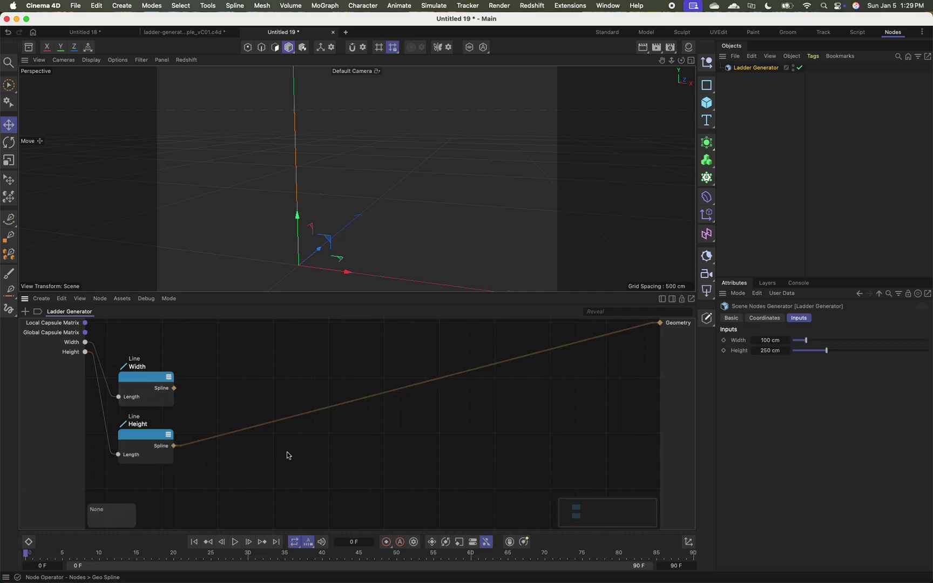
Add a Clone onto Points node beside the Width and Height nodes
double_click(303, 448)
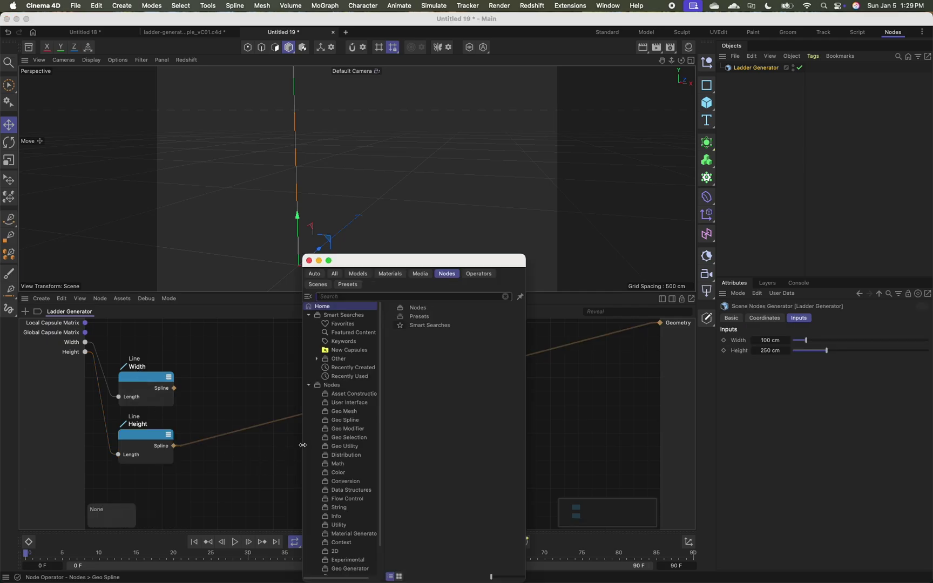
text(clone onto)
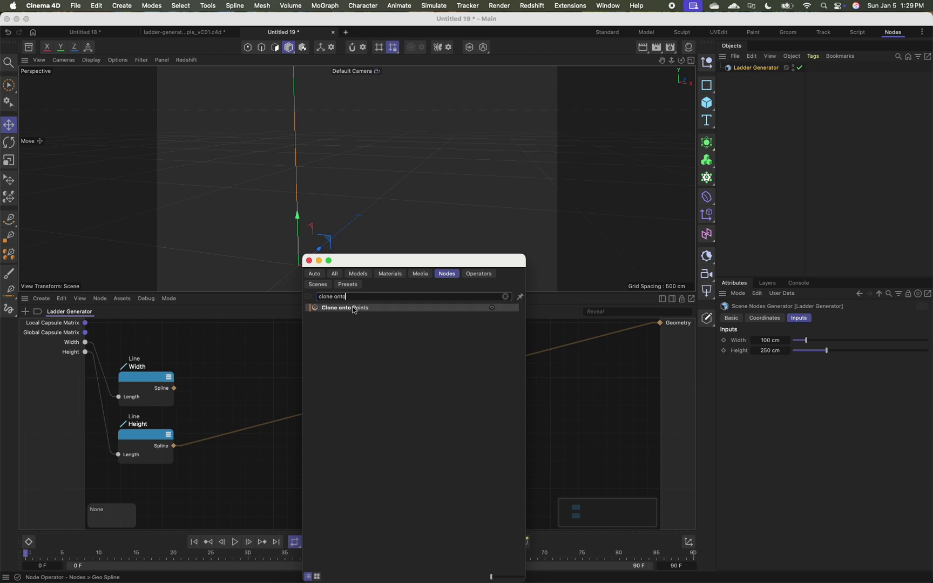
drag(354, 308, 227, 368)
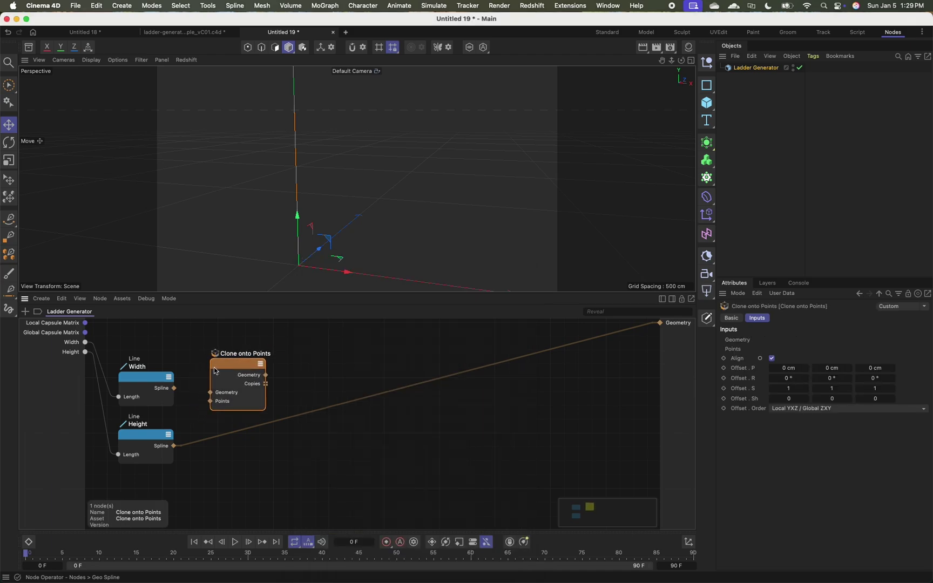
Add the comment Rail Spline to the Height node
click(139, 442)
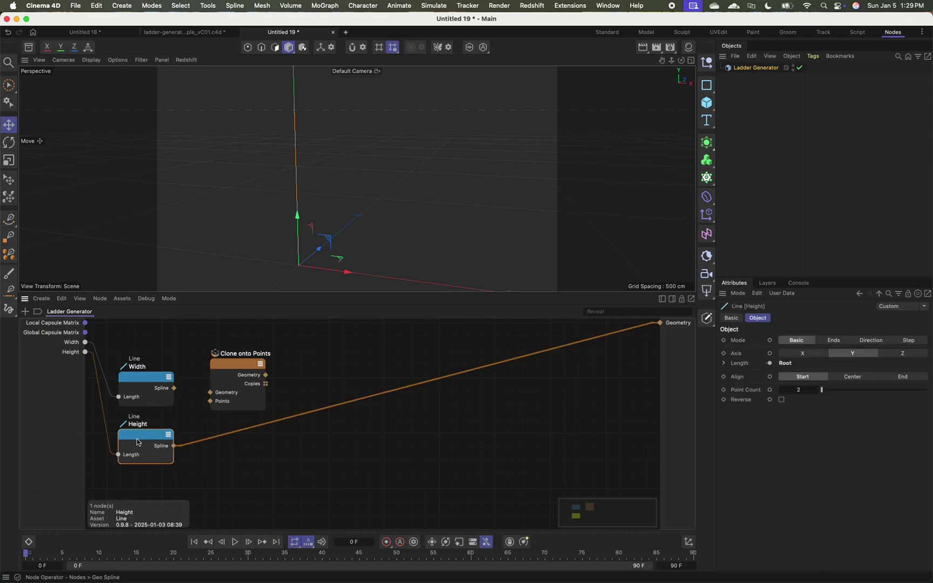
key(c)
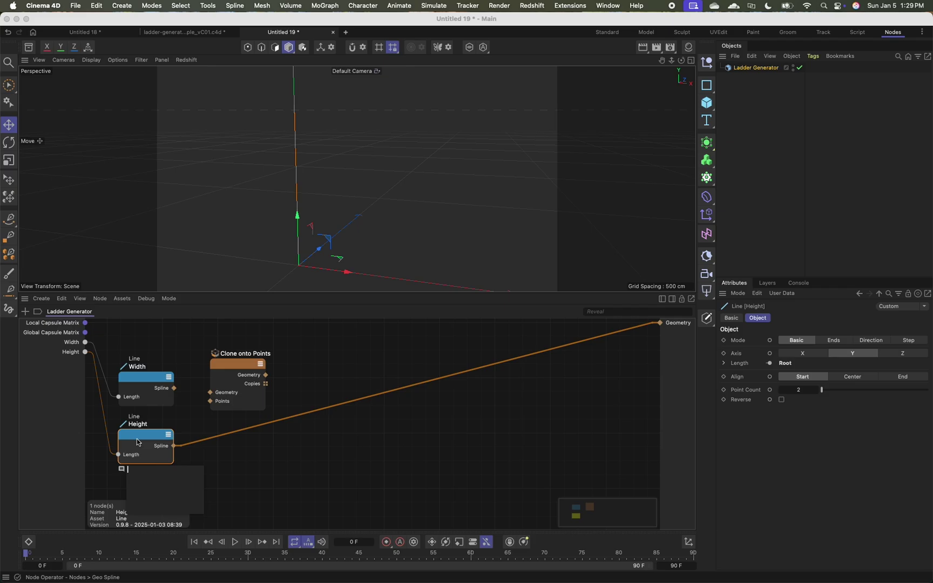
text(Rail Spline)
key(Return)
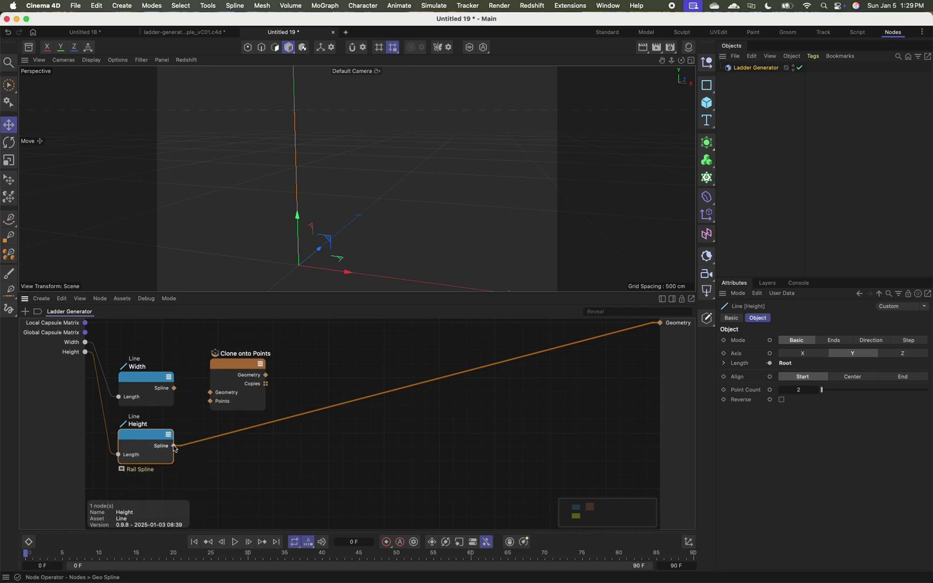
Feed the Height spline into Clone onto Points as Geometry and the Width spline as Points, and output the clones to the generator's Geometry
drag(174, 446, 226, 374)
mouse_move(173, 389)
mouse_down()
mouse_move(197, 389)
mouse_move(208, 401)
mouse_up()
drag(224, 363, 219, 366)
click(412, 406)
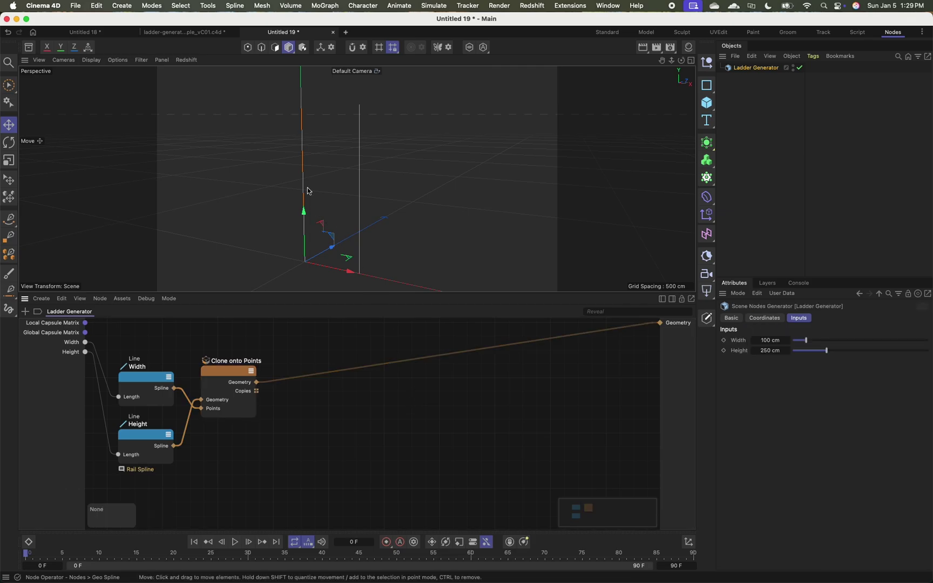
Try a different Width value on the generator to test the rail spacing, and undo the change
drag(808, 342, 821, 347)
key(super+z)
scroll(390, 232, down, 5)
alt+drag(390, 232, 381, 241)
alt+middle_drag(381, 241, 382, 208)
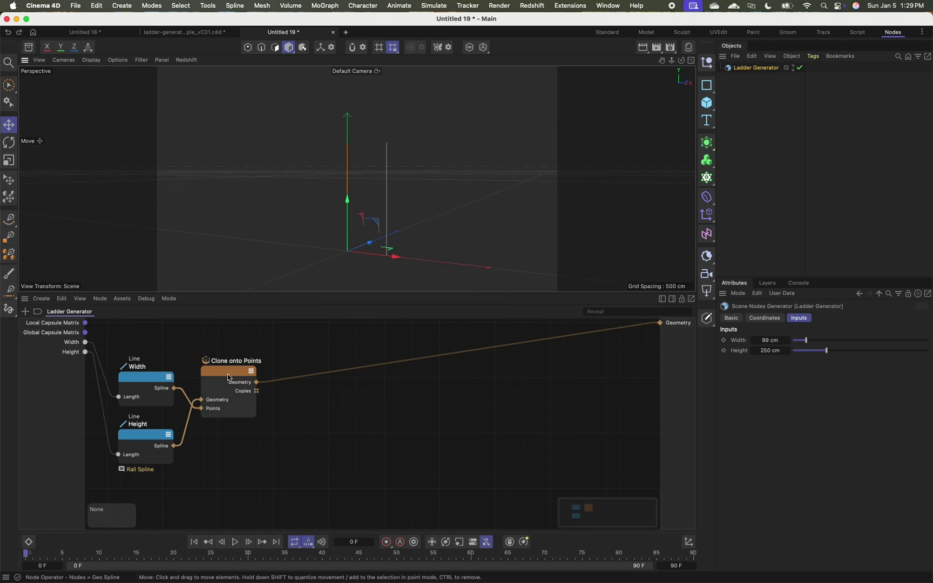
Move the Clone onto Points node farther away from the Width and Height nodes
drag(229, 371, 228, 387)
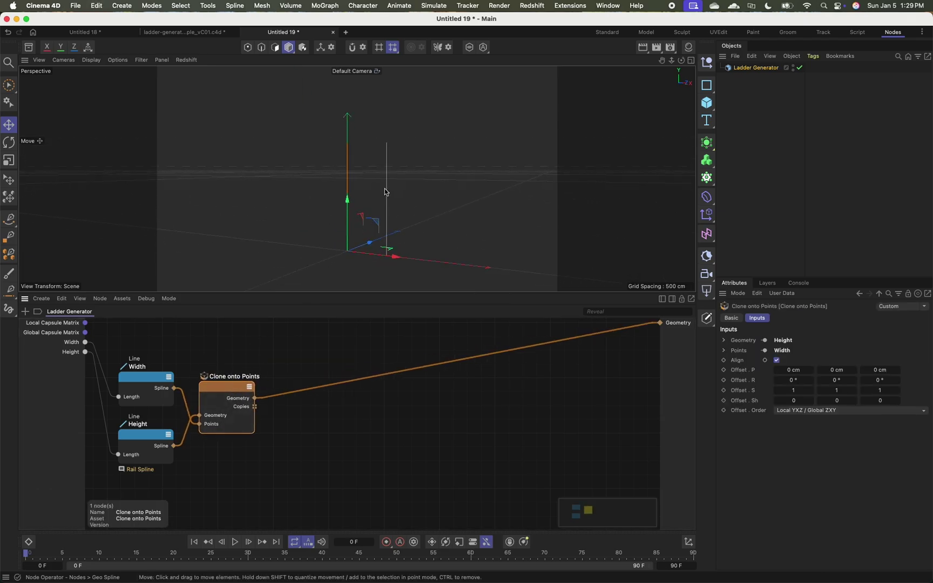
alt+drag(381, 192, 313, 229)
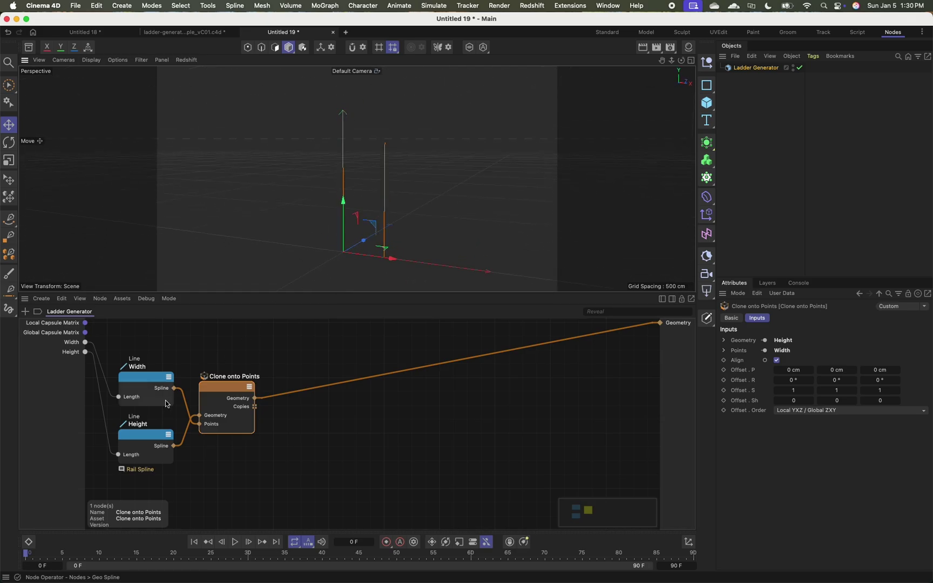
drag(218, 394, 284, 397)
scroll(383, 185, up, 3)
mouse_move(379, 179)
alt+mouse_down()
mouse_move(415, 215)
mouse_move(386, 206)
mouse_move(375, 177)
mouse_move(366, 202)
mouse_move(377, 181)
mouse_move(365, 182)
alt+mouse_up()
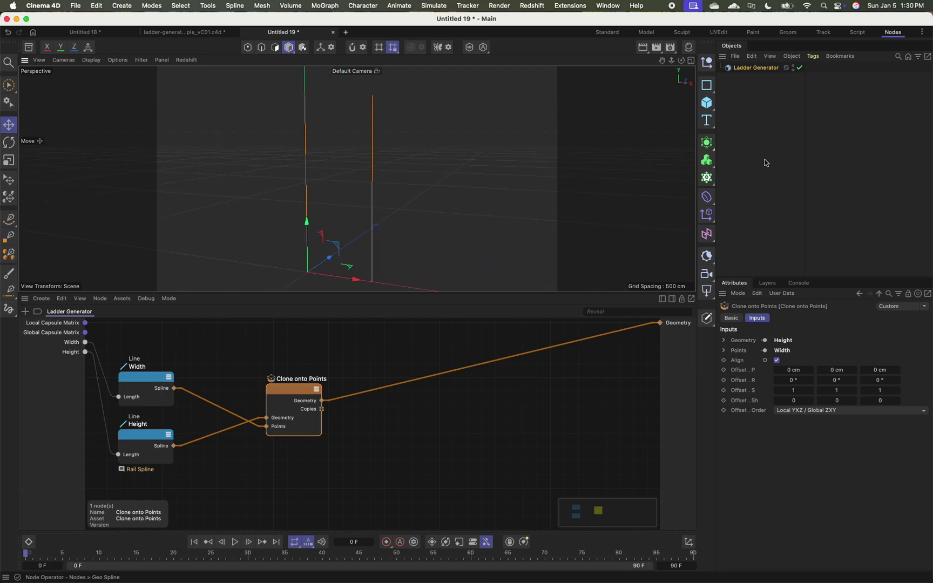
Sketch the planned rungs with Doodle Paint as dots along the first rail and short horizontal strokes starting from them
click(156, 445)
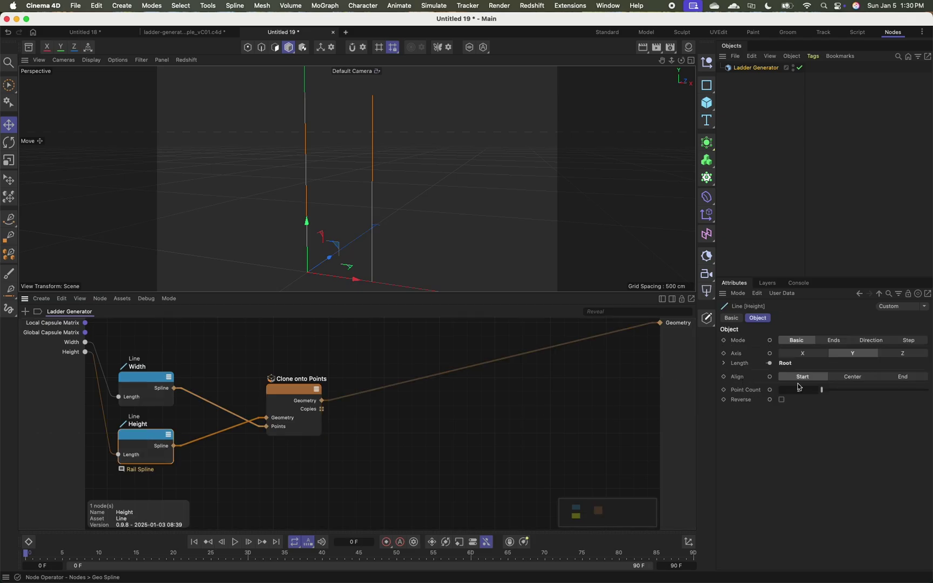
click(748, 147)
click(749, 68)
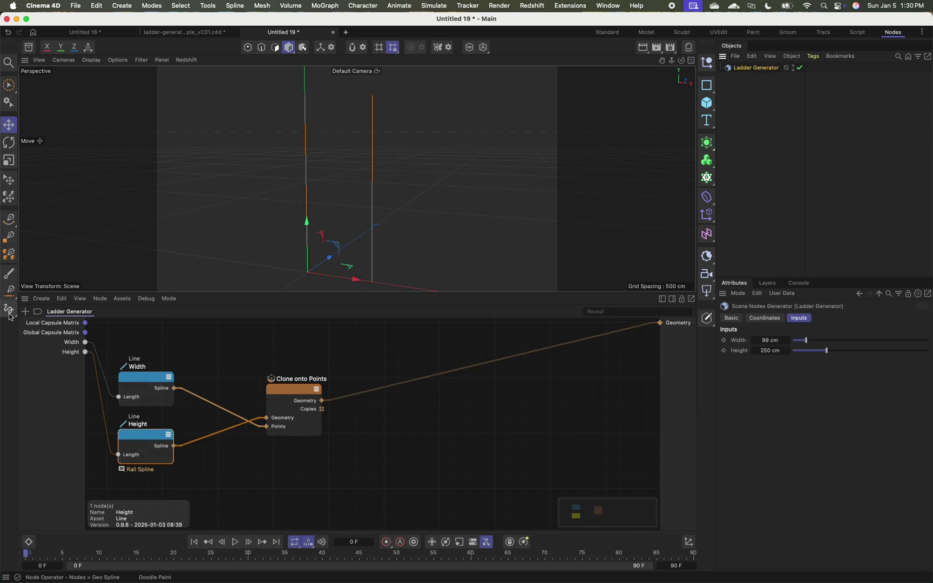
click(8, 274)
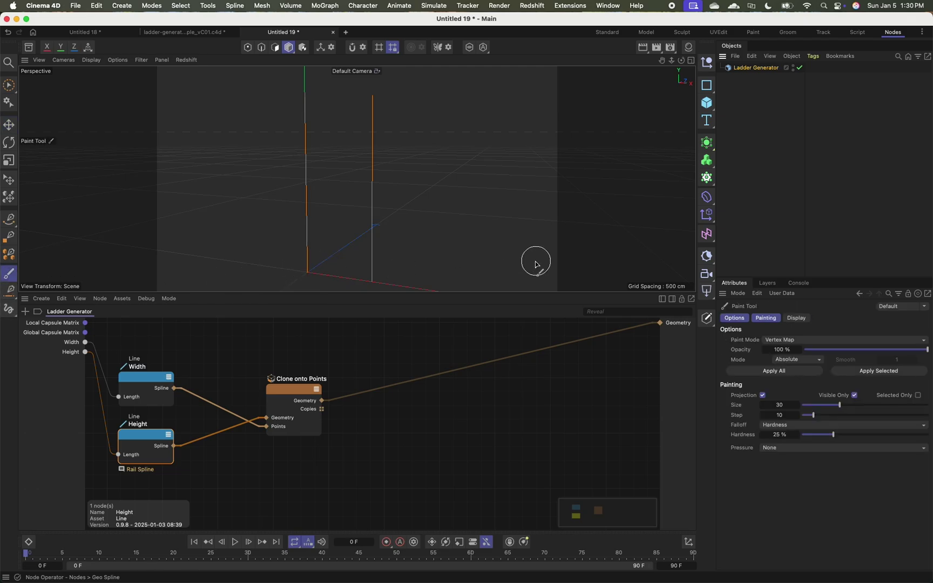
click(9, 309)
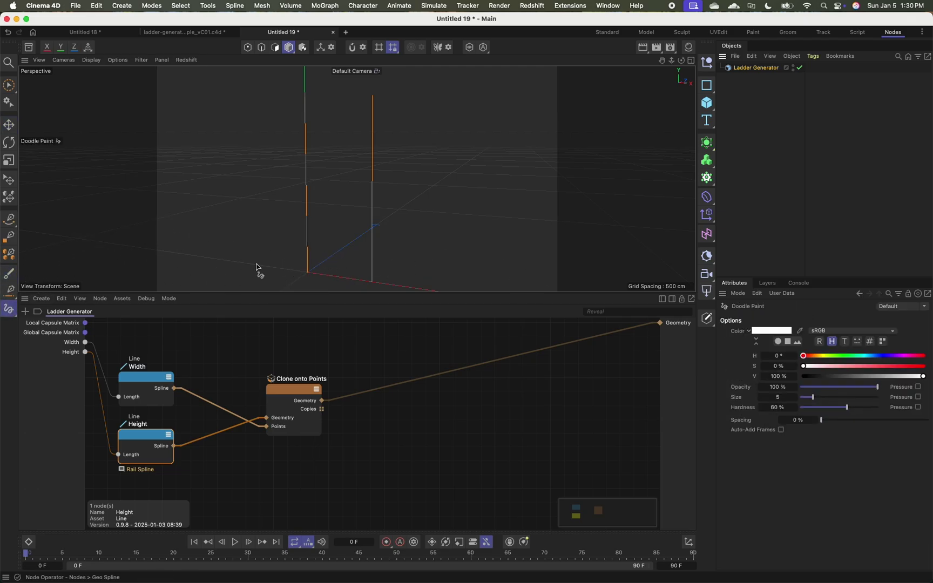
click(307, 272)
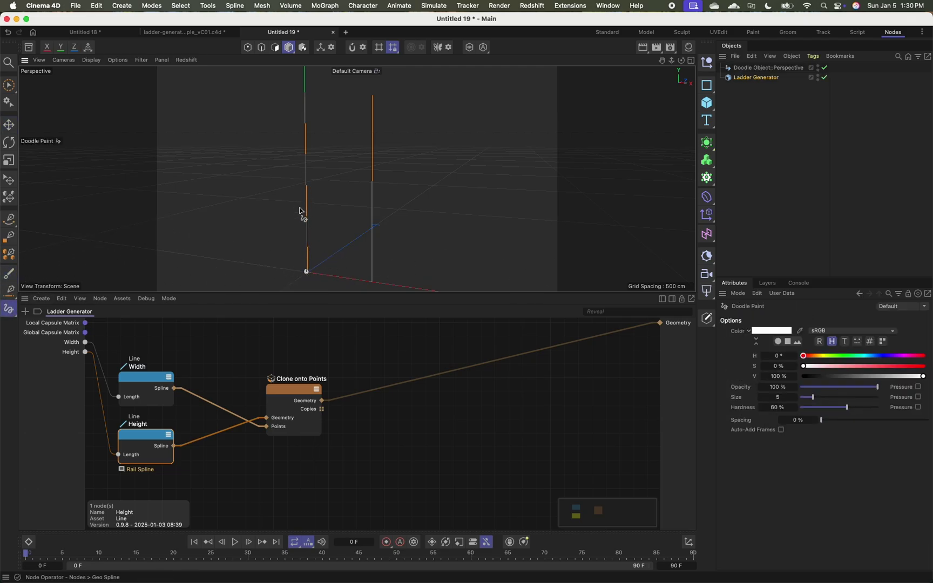
click(307, 221)
click(307, 183)
click(305, 143)
click(305, 117)
drag(306, 96, 368, 91)
mouse_move(305, 116)
mouse_down()
mouse_move(344, 119)
mouse_move(346, 146)
mouse_up()
drag(306, 184, 345, 184)
drag(307, 222, 339, 224)
drag(306, 273, 350, 274)
drag(306, 98, 378, 86)
Undo the doodled rung strokes and dots on the first rail
key(super+z)
key(super+z)
key(super+z)
key(super+z)
key(super+z)
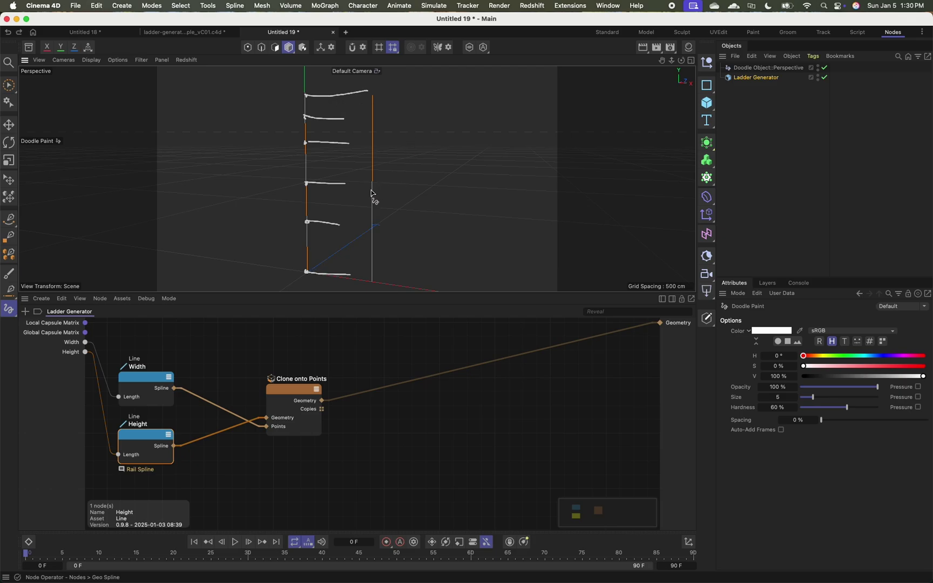
key(super+z)
key(super+z)
key(super+z)
key(super+z)
key(super+z)
key(super+z)
key(super+z)
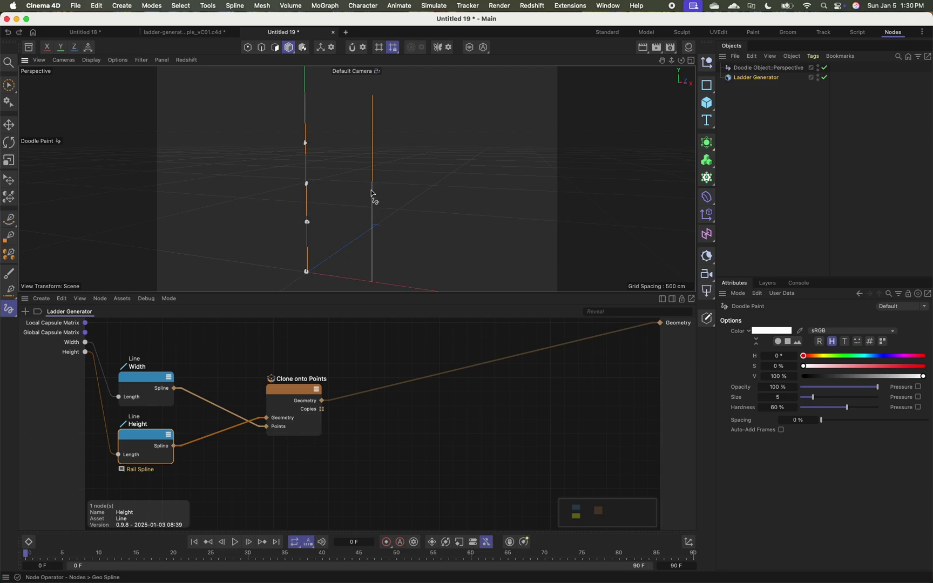
Doodle scribbles over both rail ends and dots between them, and write the notes Trim and Resample beside the second rail
drag(309, 99, 303, 129)
drag(307, 251, 306, 279)
drag(305, 147, 304, 153)
click(307, 180)
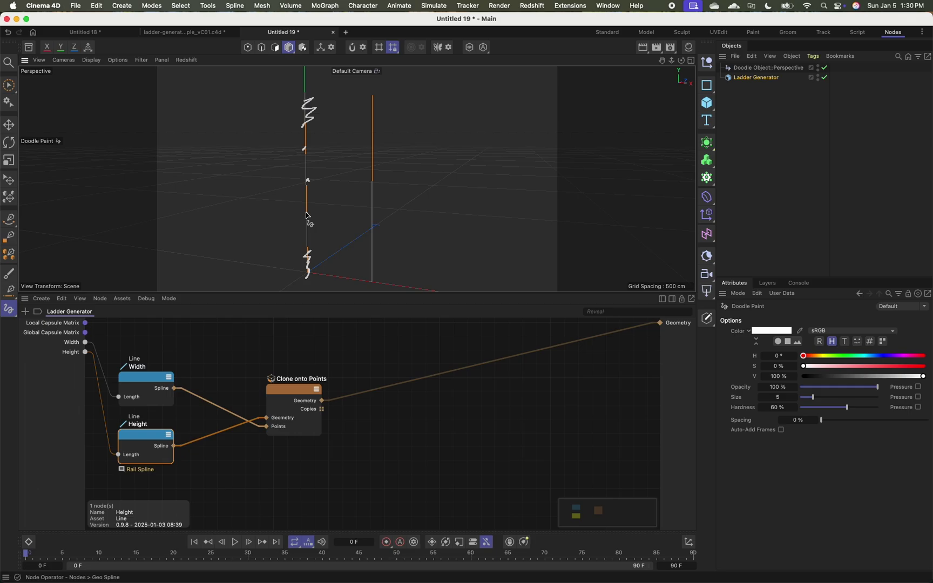
click(307, 212)
click(308, 235)
mouse_move(407, 115)
mouse_down()
mouse_move(405, 133)
mouse_move(417, 113)
mouse_move(423, 132)
mouse_move(438, 129)
mouse_up()
mouse_move(408, 153)
mouse_down()
mouse_move(406, 168)
mouse_move(483, 165)
mouse_move(496, 146)
mouse_move(496, 167)
mouse_move(503, 164)
mouse_up()
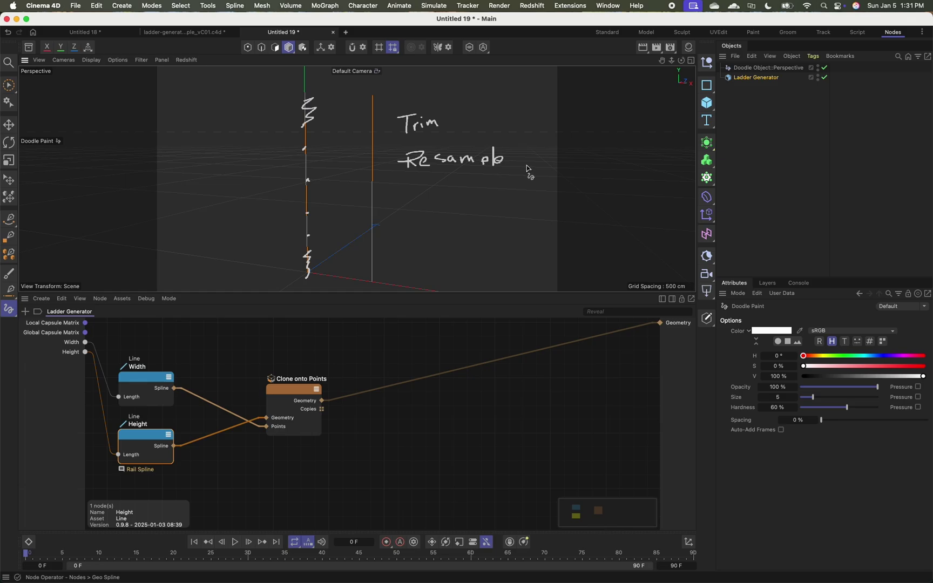
Delete the Doodle Object from the scene
click(767, 68)
key(BackSpace)
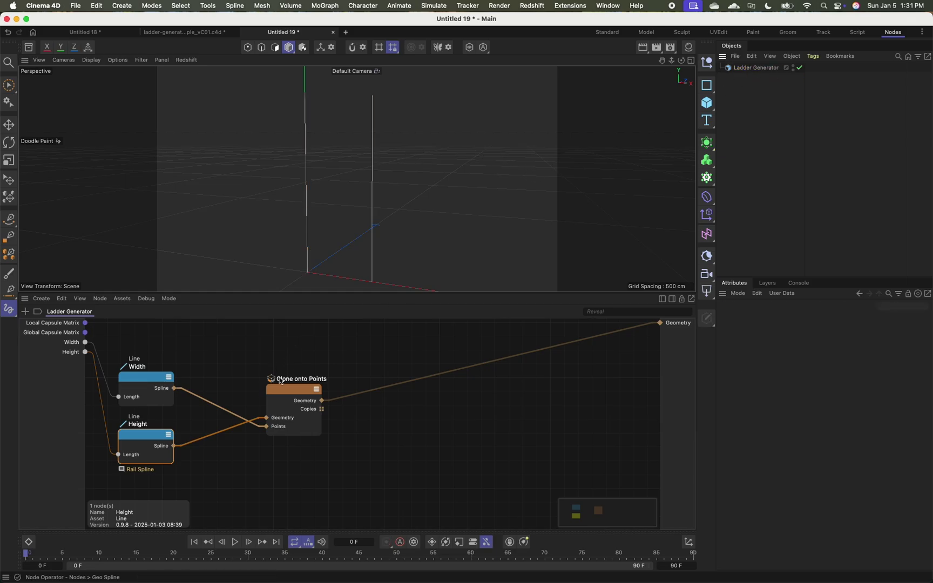
Move the Clone onto Points node up and route the Height node's spline directly to the generator's Geometry output
drag(281, 381, 300, 351)
click(143, 447)
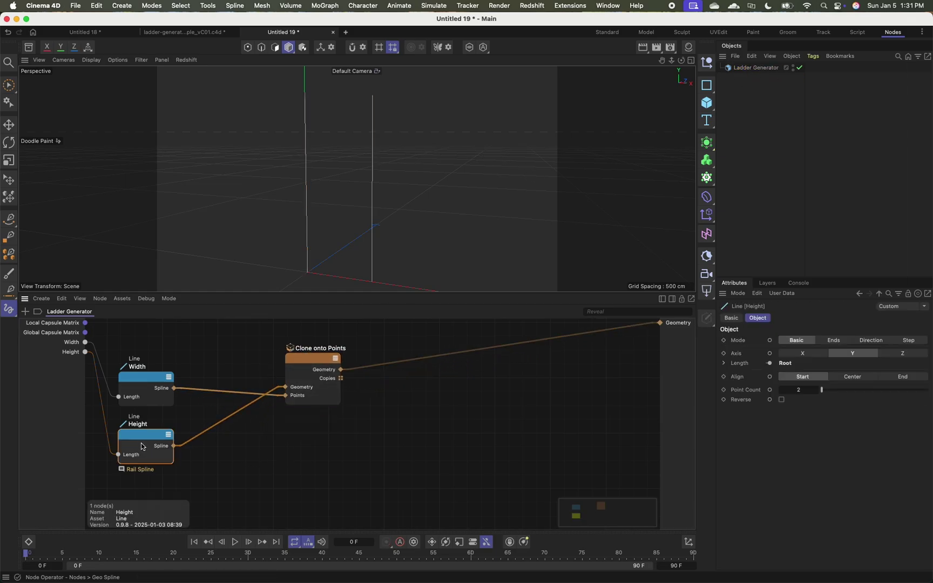
alt+double_click(141, 447)
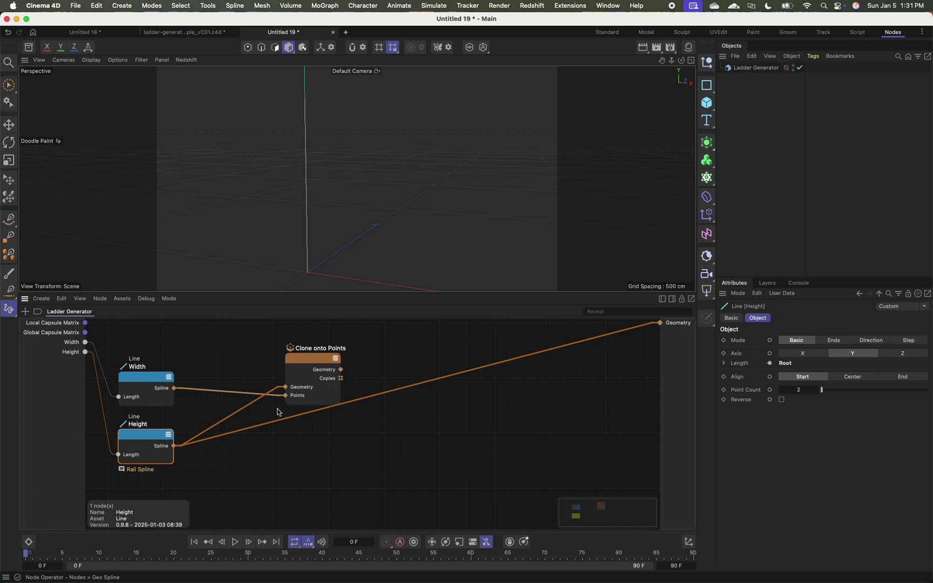
Insert a Trim Spline Modifier node between the Height node and the generator's Geometry output
click(287, 458)
key(shift+c)
text(trim)
drag(278, 399, 243, 429)
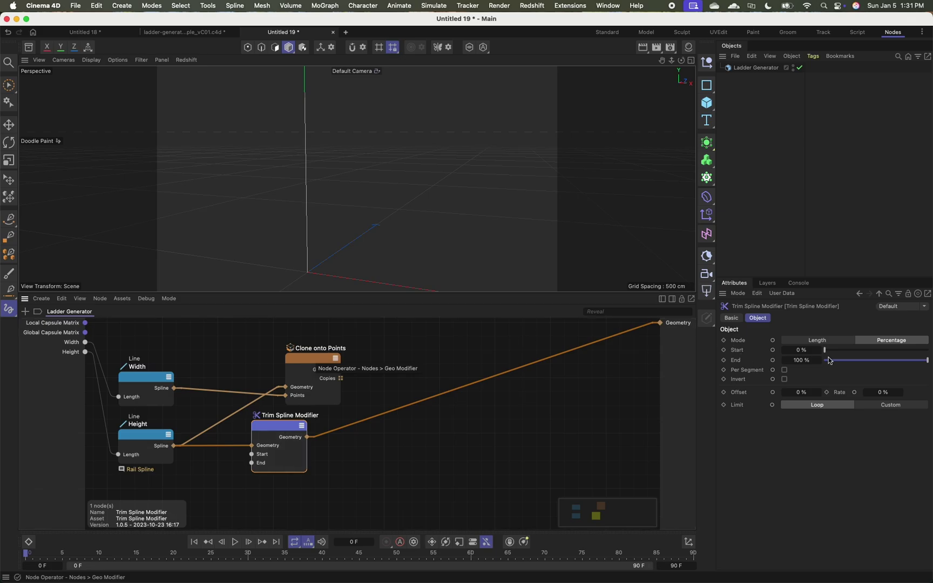
Try different Start and End percentages on the Trim Spline Modifier, and restore them to 0 % and 100 %
drag(831, 352, 857, 354)
drag(930, 365, 905, 366)
alt+drag(349, 207, 363, 208)
drag(857, 353, 784, 356)
drag(908, 366, 932, 369)
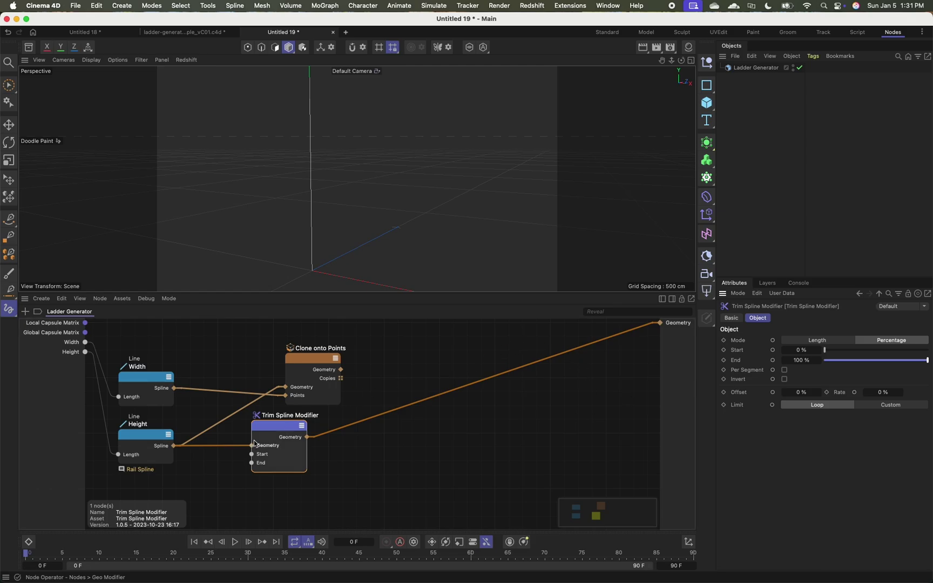
Switch the Trim Spline Modifier to Length mode with From Start and From End both set to 30 cm
drag(280, 434, 315, 434)
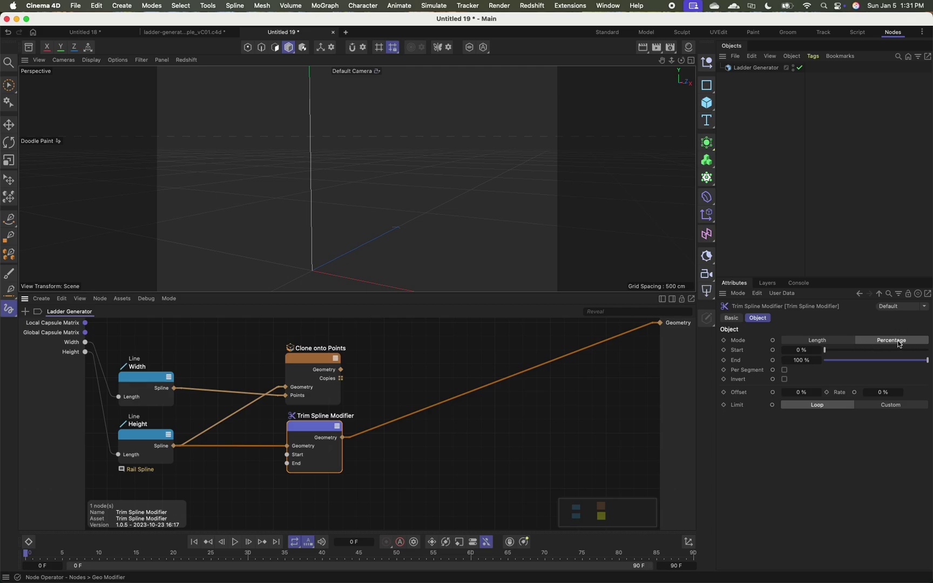
click(812, 340)
drag(808, 350, 810, 350)
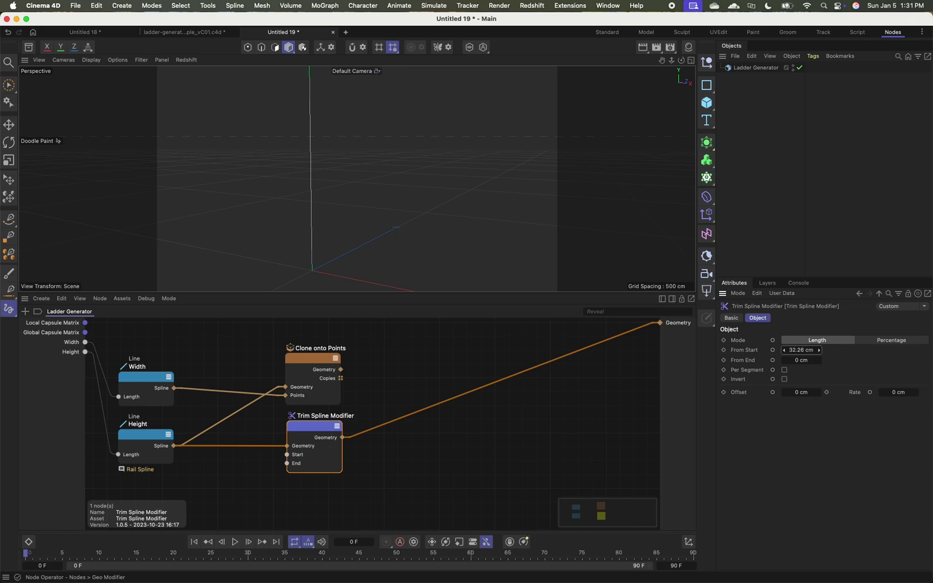
double_click(797, 350)
text(30)
key(Tab)
text(30)
key(Return)
Expose the Trim Spline Modifier's From Start value as a generator input and rename that input Rung Spacing
click(772, 350)
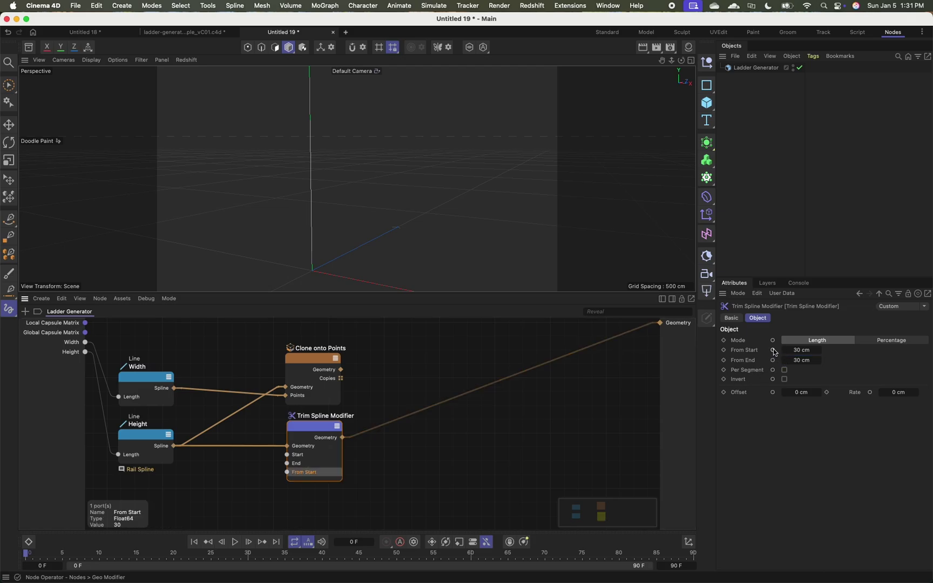
right_click(283, 477)
click(240, 492)
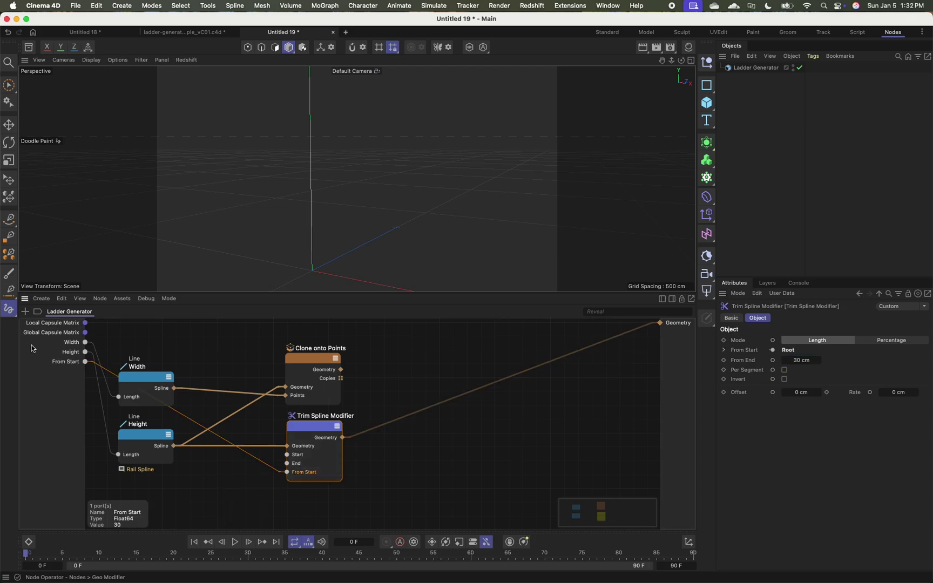
double_click(68, 363)
text(Rung Spacing)
key(Return)
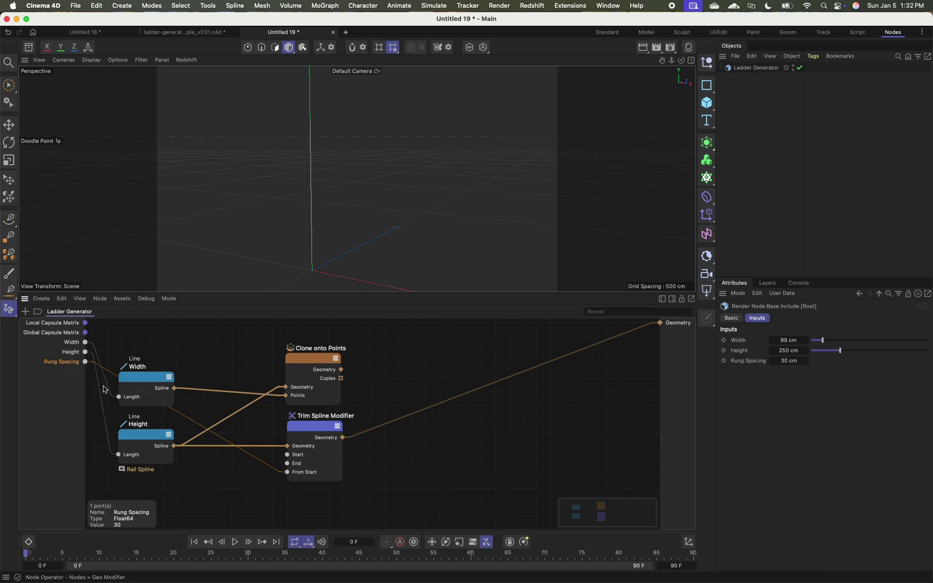
Connect Rung Spacing to the Trim Spline Modifier's From End value as well, and remove the modifier's unused Start and End ports
click(295, 434)
click(773, 360)
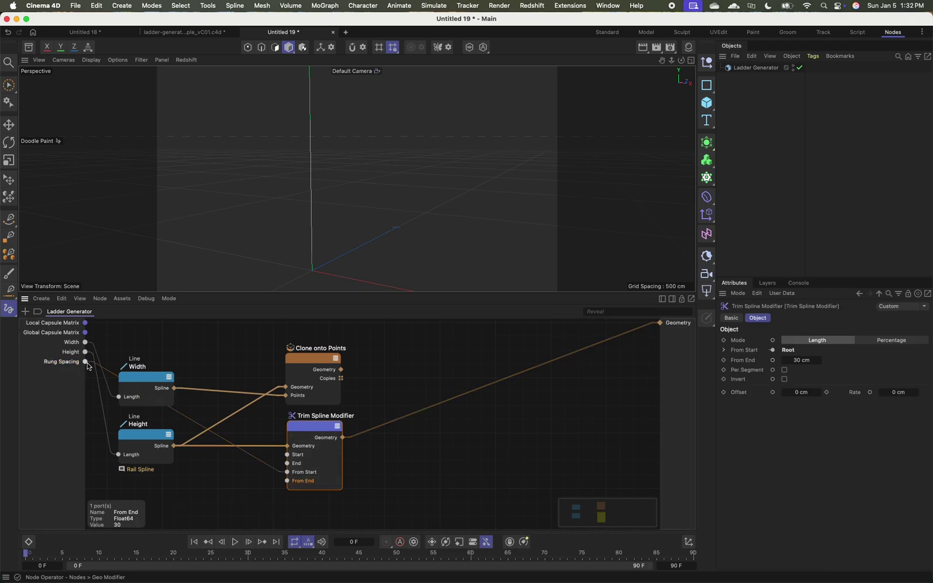
drag(86, 362, 288, 481)
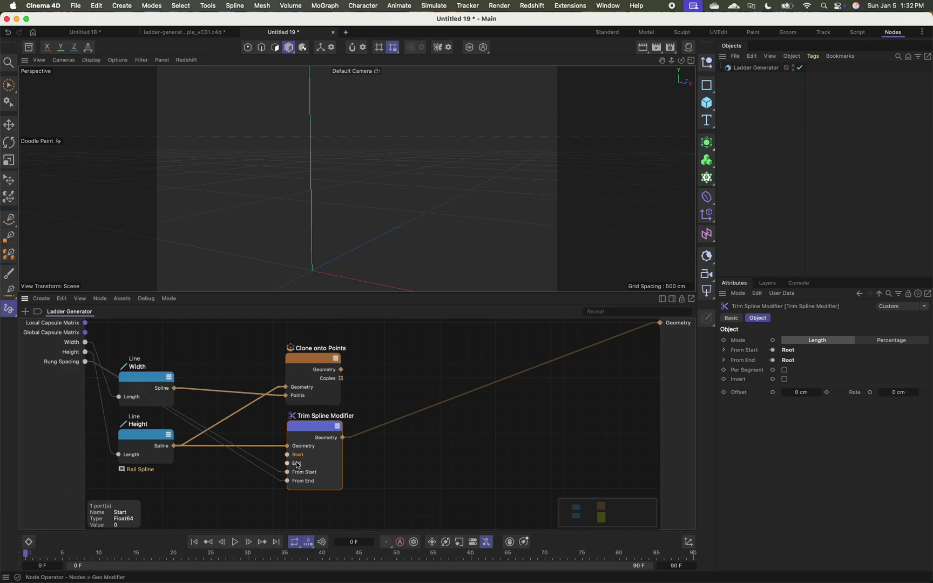
key(Delete)
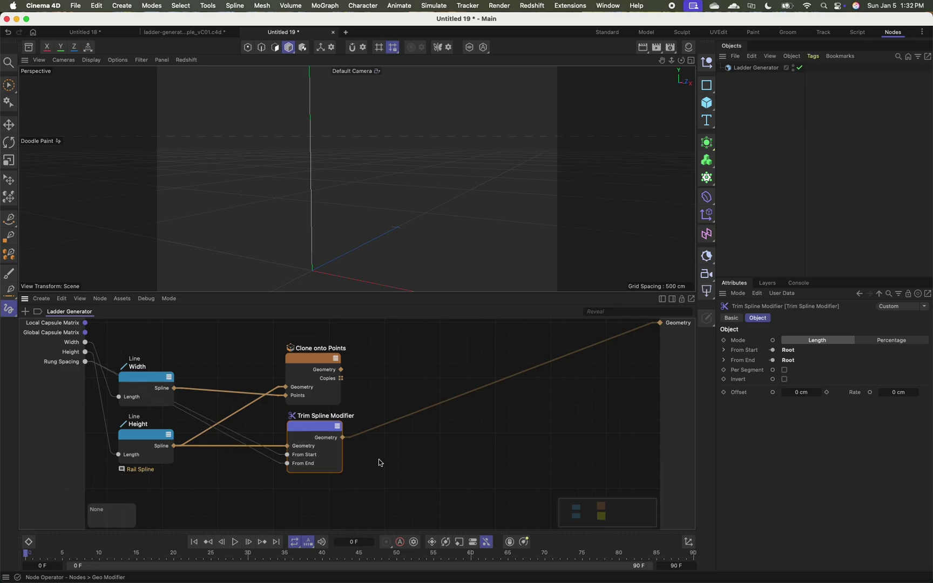
Try different Rung Spacing values on the ladder generator, and undo each change
click(380, 463)
click(65, 362)
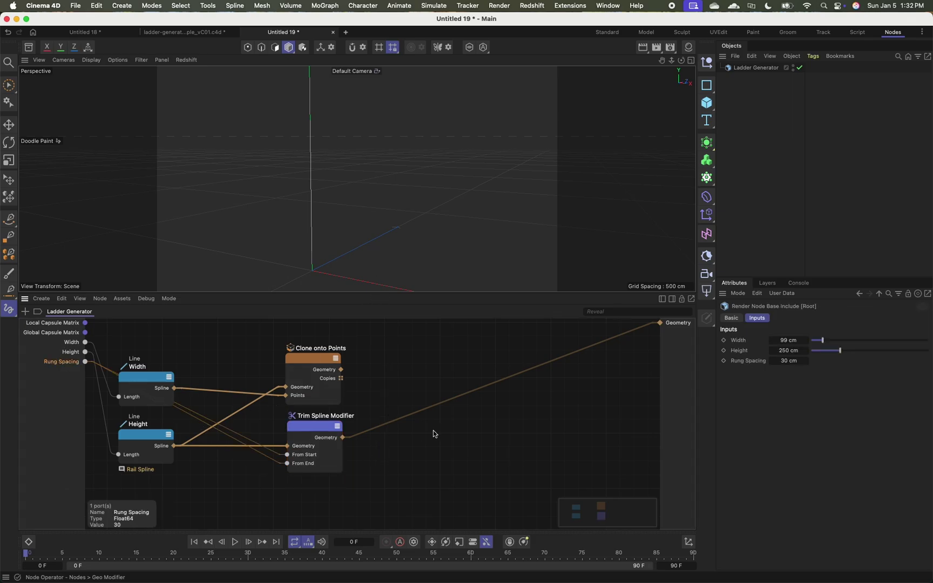
drag(794, 360, 784, 360)
key(super+z)
mouse_move(287, 203)
alt+mouse_down()
mouse_move(368, 211)
mouse_move(305, 209)
alt+mouse_up()
click(749, 67)
drag(787, 361, 778, 360)
key(super+z)
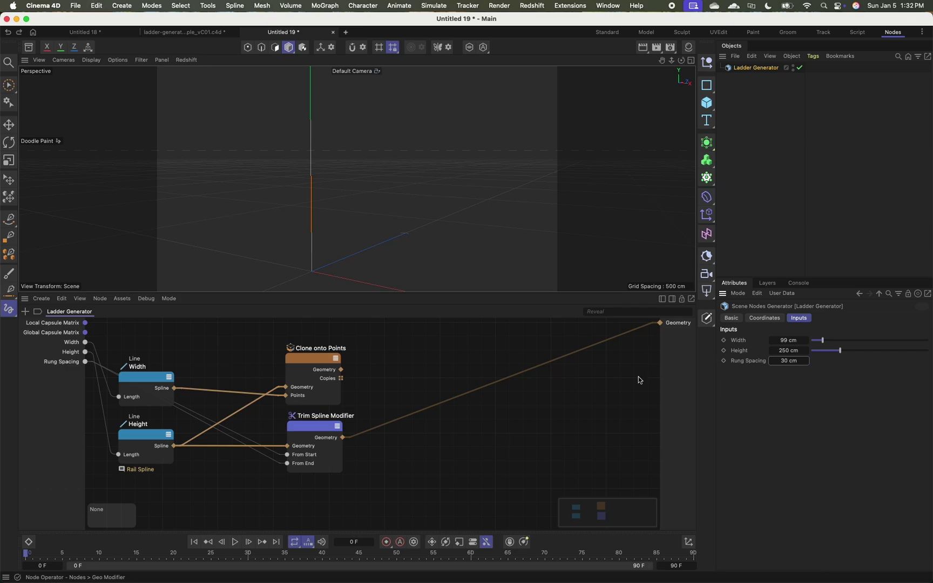
Move the Width line node slightly away from the Height node and label it with the comment Rung
click(306, 426)
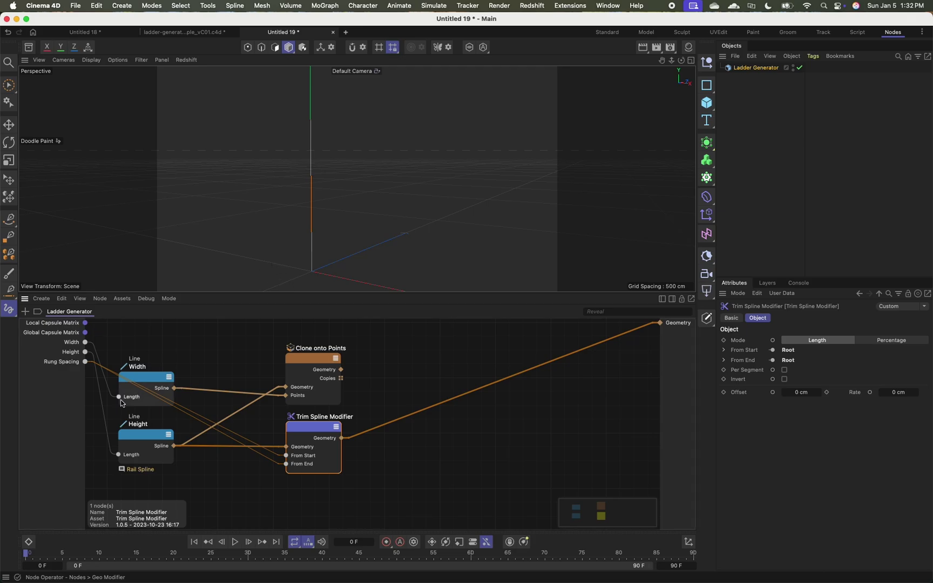
drag(153, 378, 155, 367)
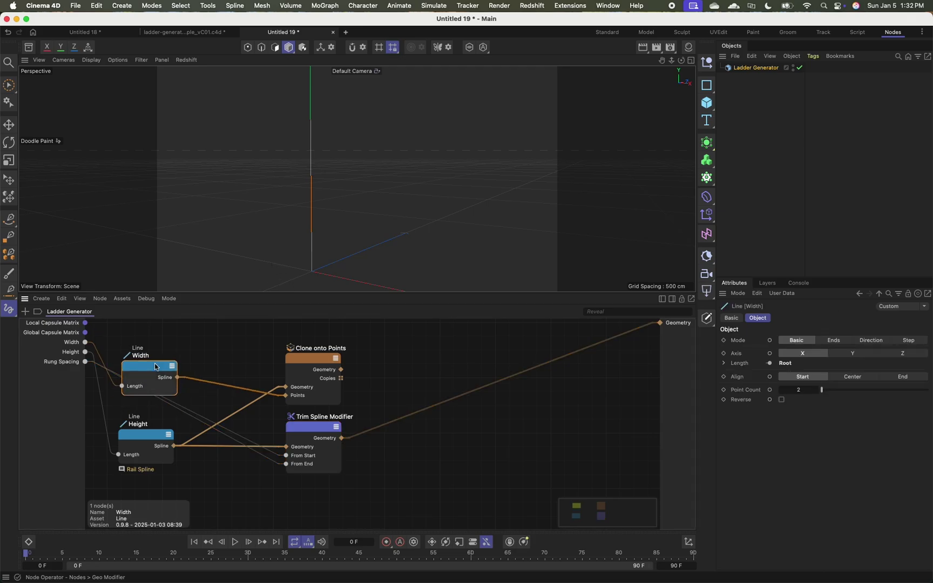
key(Return)
click(315, 427)
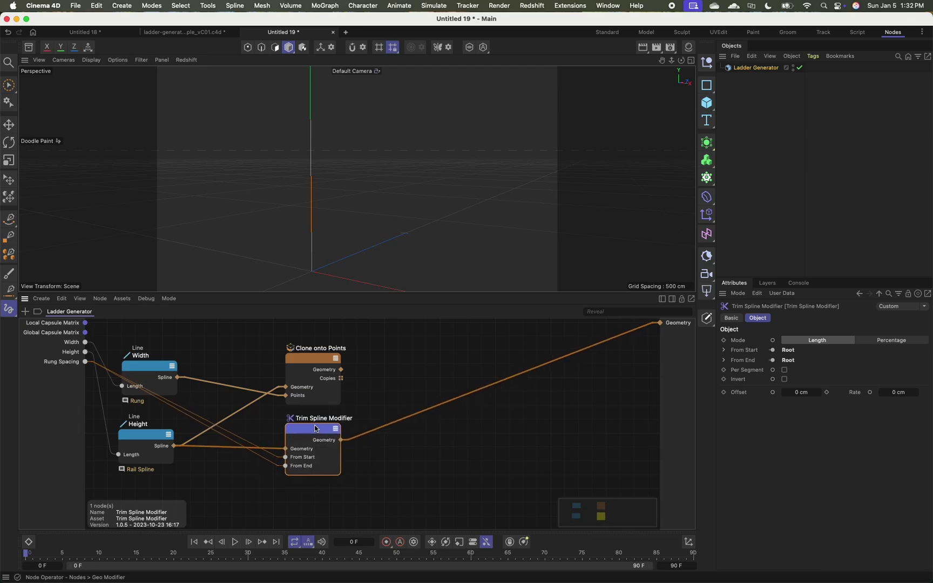
click(396, 442)
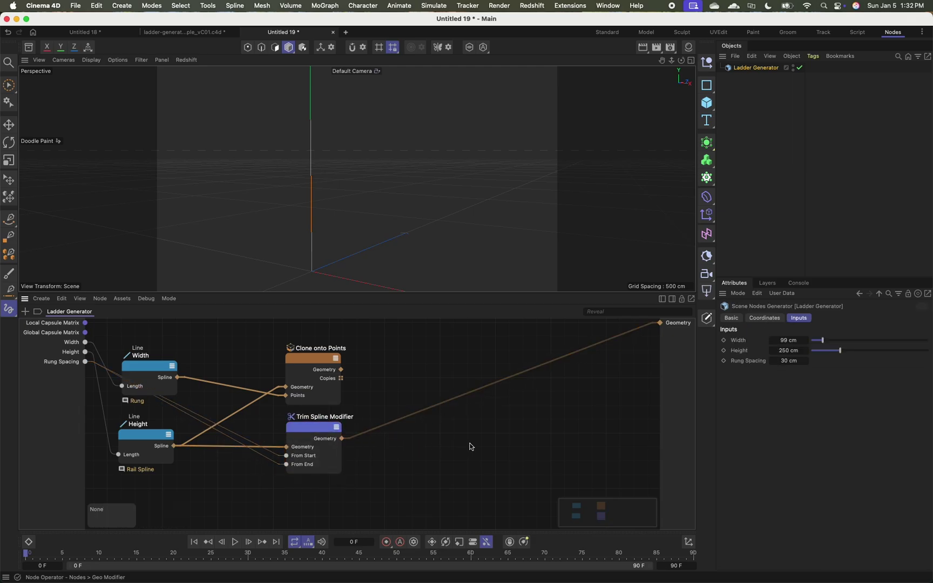
Add a second Clone onto Points node with Width as Geometry and Trim Spline Modifier as Points, and connect its result to the generator's Geometry output
key(shift+c)
text(clone onto)
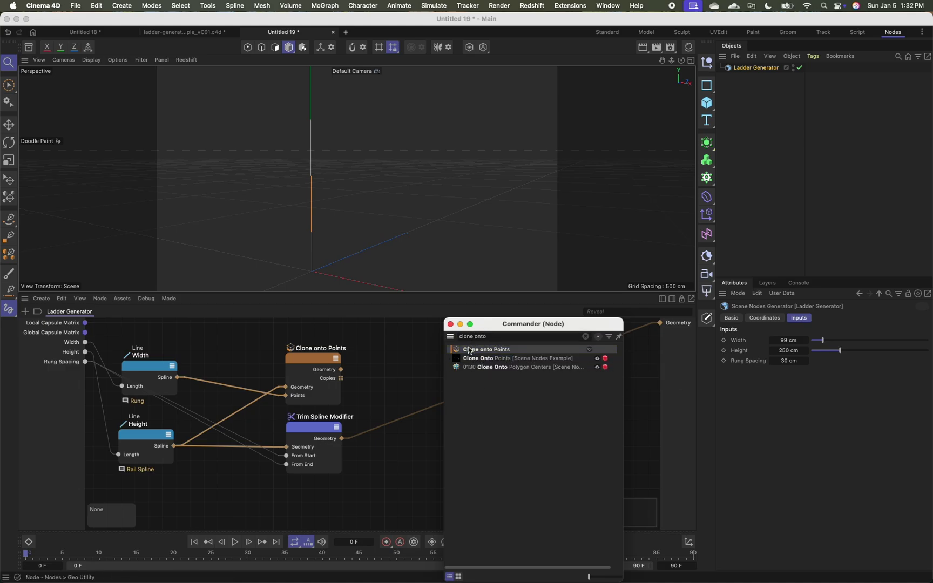
key(Return)
drag(381, 457, 428, 435)
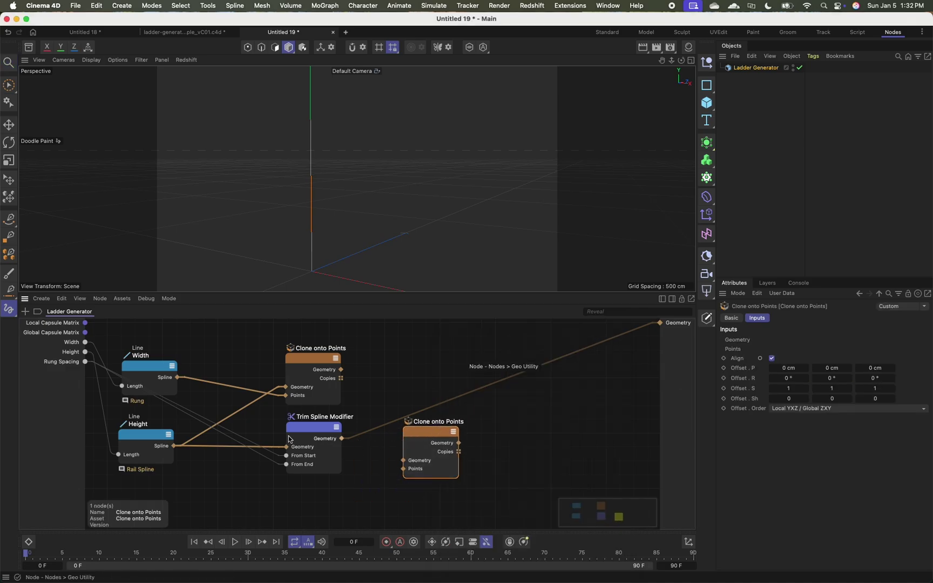
drag(342, 438, 410, 474)
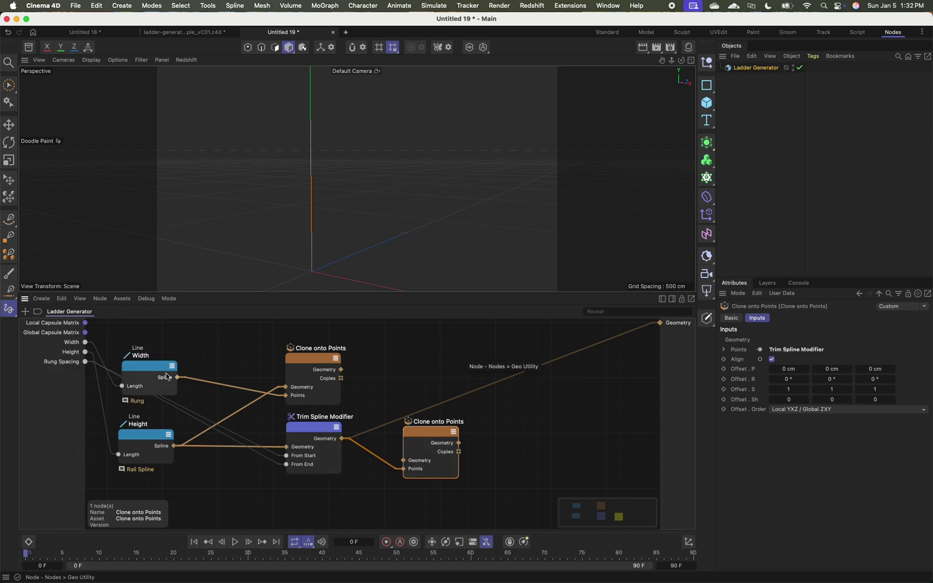
mouse_move(177, 377)
mouse_down()
mouse_move(415, 462)
mouse_move(421, 432)
mouse_up()
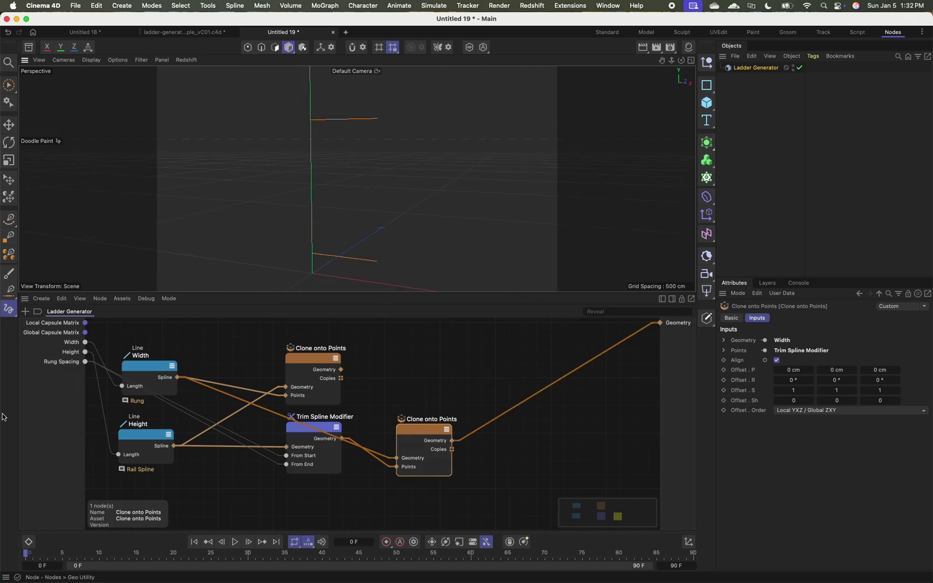
Try a Rung Spacing of 50 cm, and set it back to 30 cm
click(59, 409)
drag(792, 361, 792, 361)
click(808, 361)
double_click(786, 360)
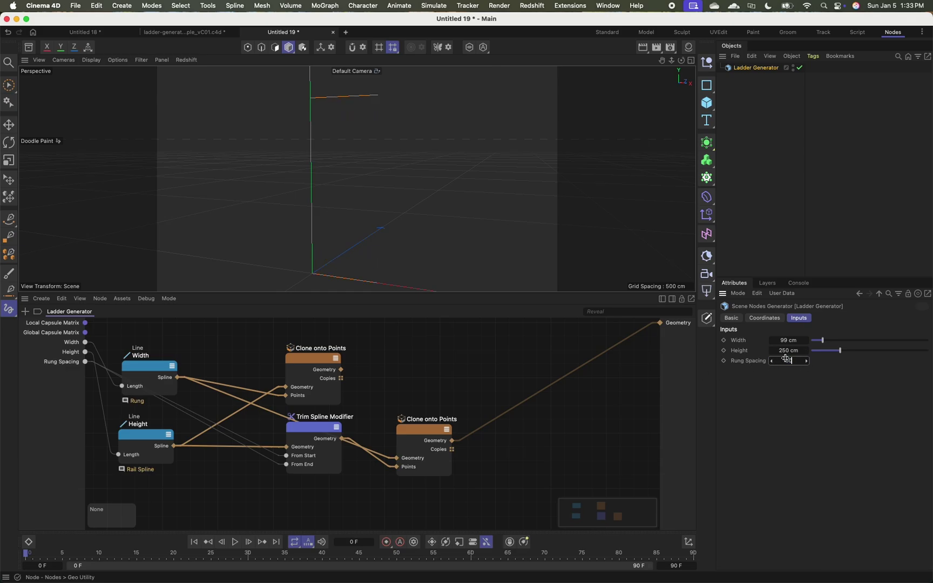
text(50)
key(Return)
double_click(803, 361)
text(30)
key(Return)
mouse_move(351, 212)
alt+mouse_down()
mouse_move(313, 200)
mouse_move(337, 217)
alt+mouse_up()
drag(310, 151, 314, 150)
drag(308, 429, 247, 443)
key(super+z)
key(super+z)
key(super+z)
key(super+z)
Make room between the Trim Spline Modifier and the rung Clone onto Points node, and insert a Resample Spline node into their connection
drag(426, 434, 469, 417)
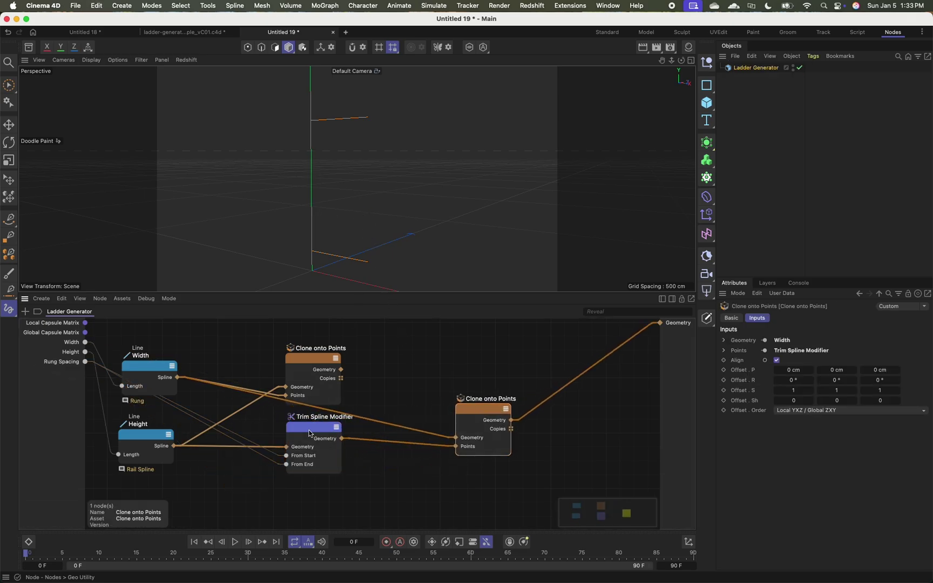
drag(309, 433, 273, 436)
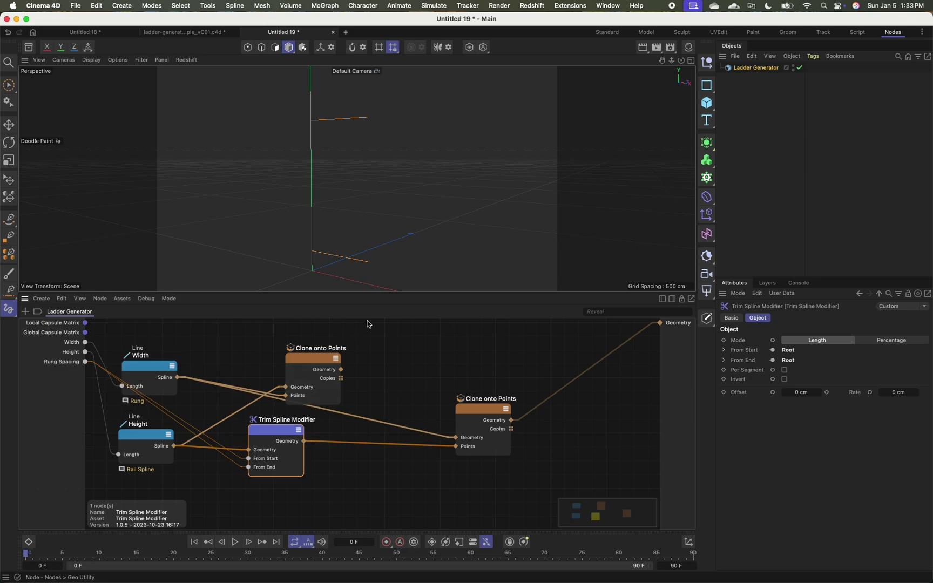
double_click(400, 468)
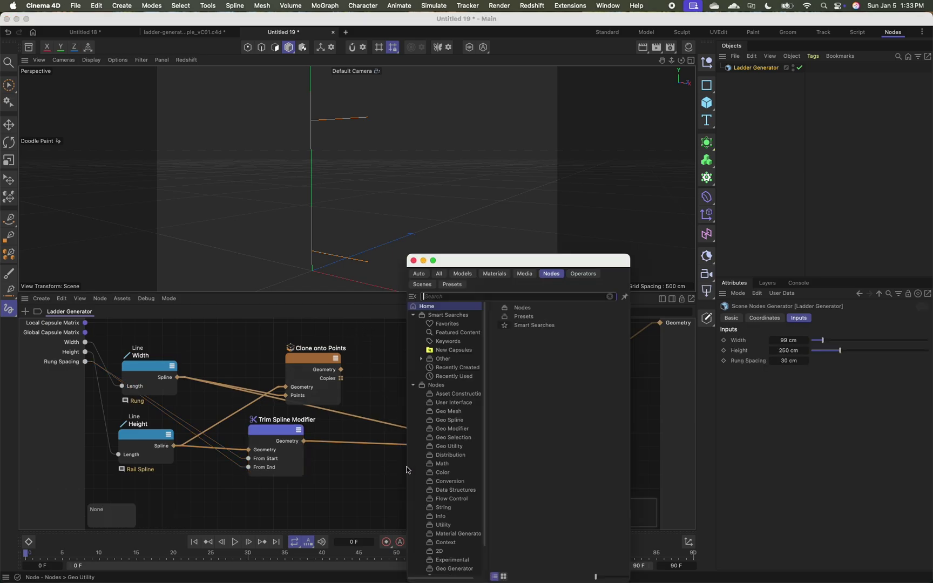
text(resam)
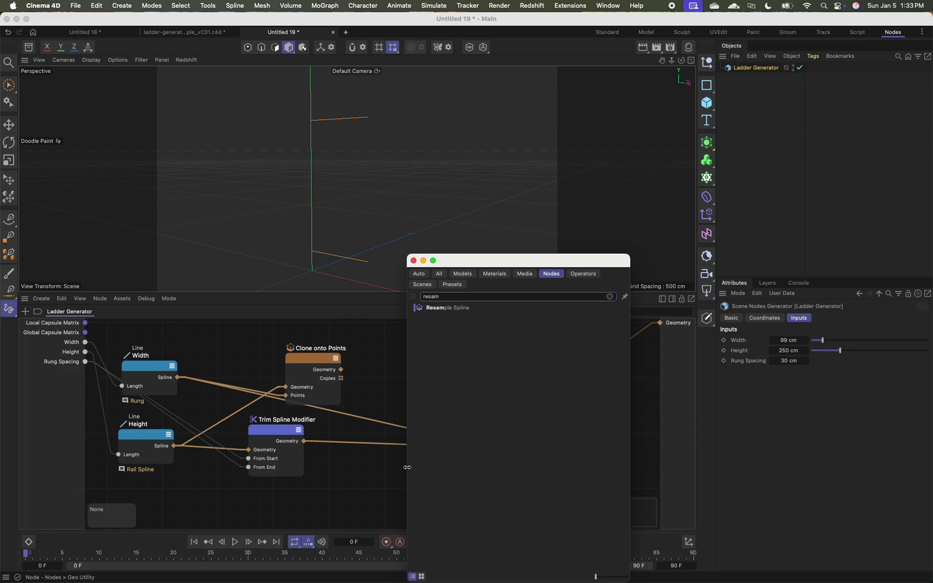
drag(435, 309, 352, 438)
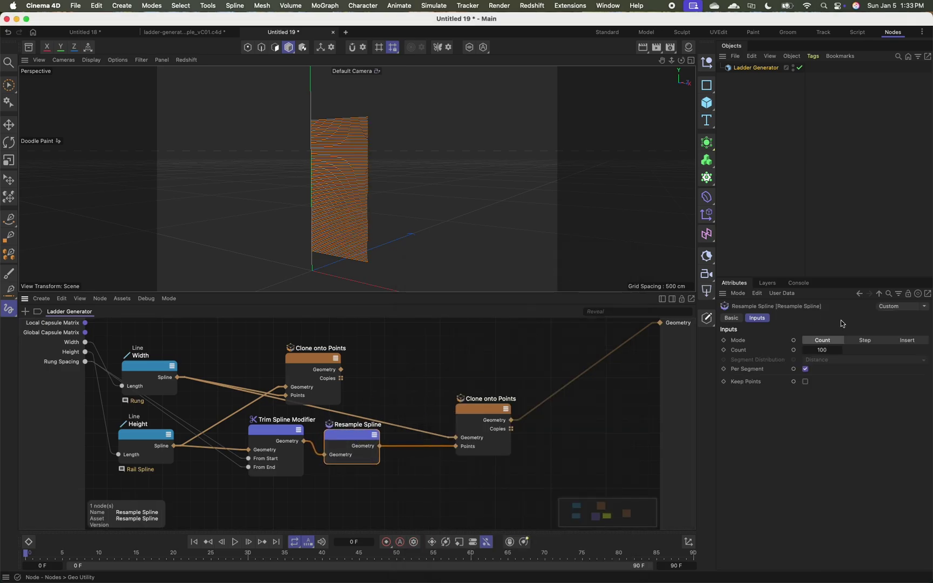
Try a Resample Spline Count of 6 with the ladder Height set to 100 cm
drag(825, 350, 856, 352)
click(610, 399)
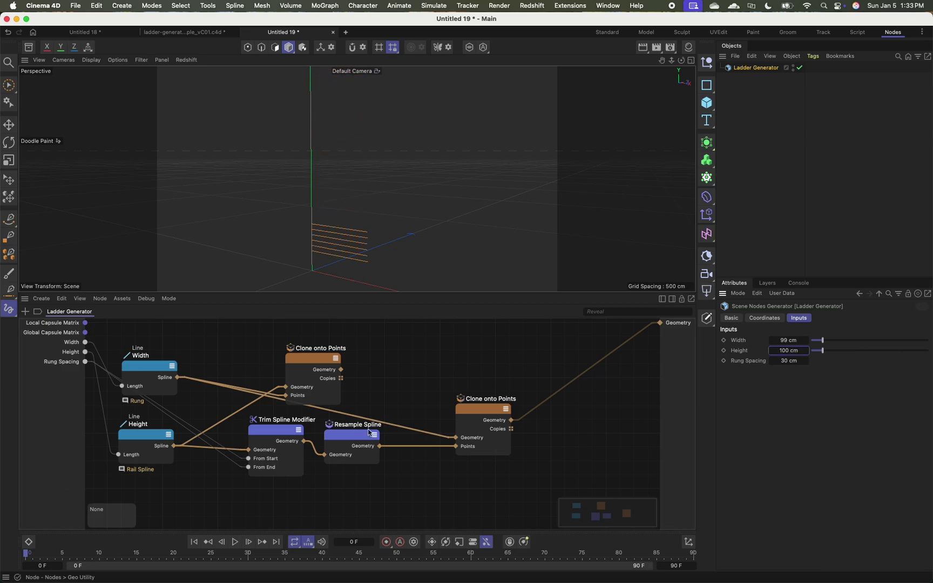
Switch the Resample Spline to Step mode, expose its Step port, and drive it with the Rung Spacing input
drag(343, 434, 358, 433)
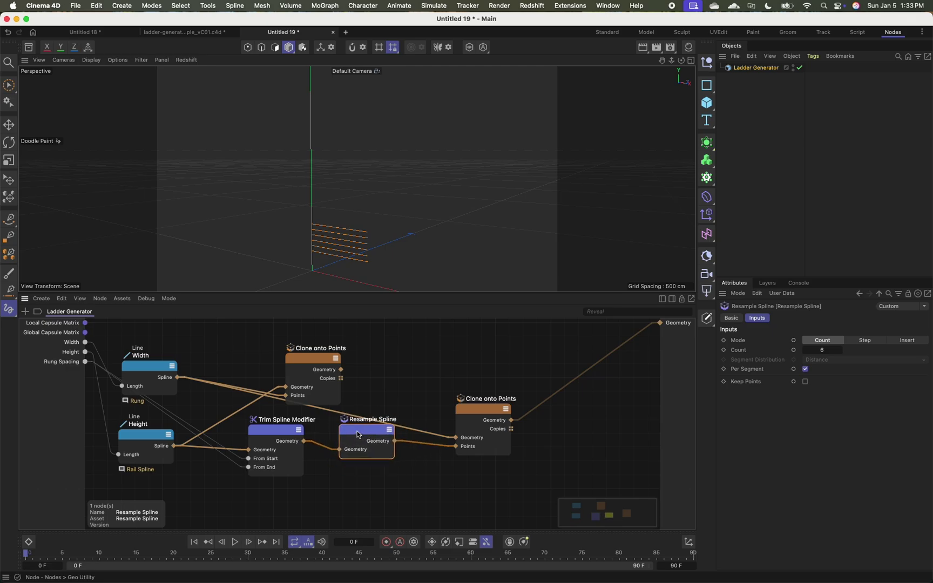
click(865, 340)
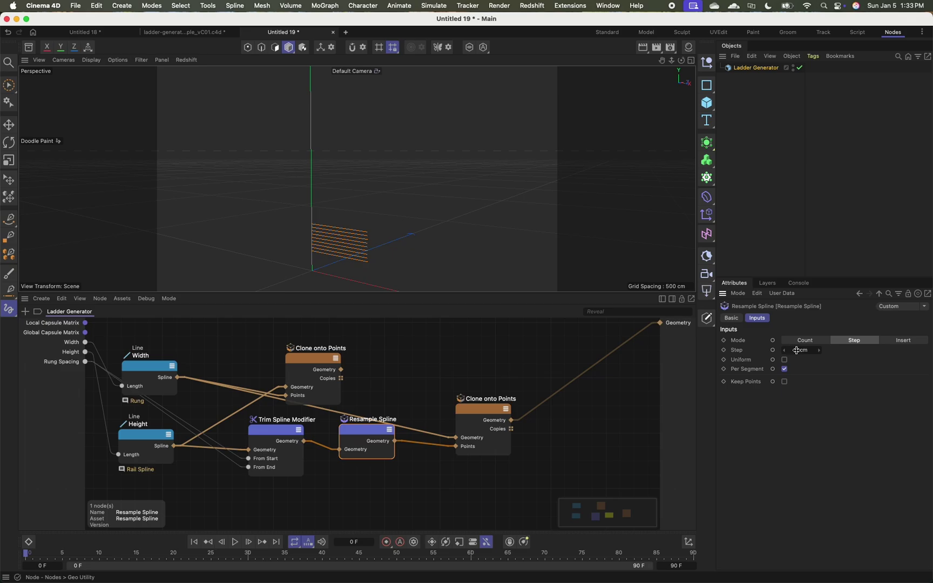
click(773, 351)
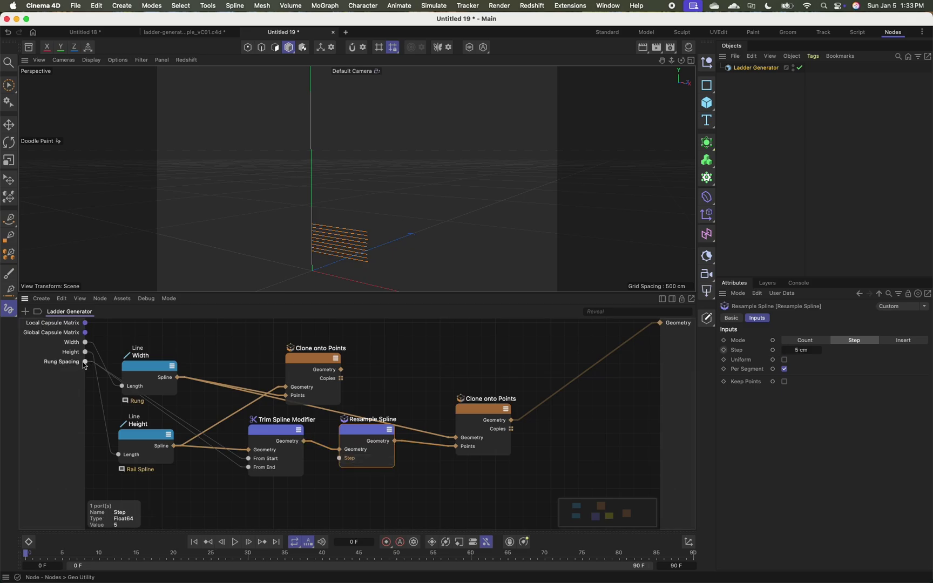
drag(85, 361, 340, 457)
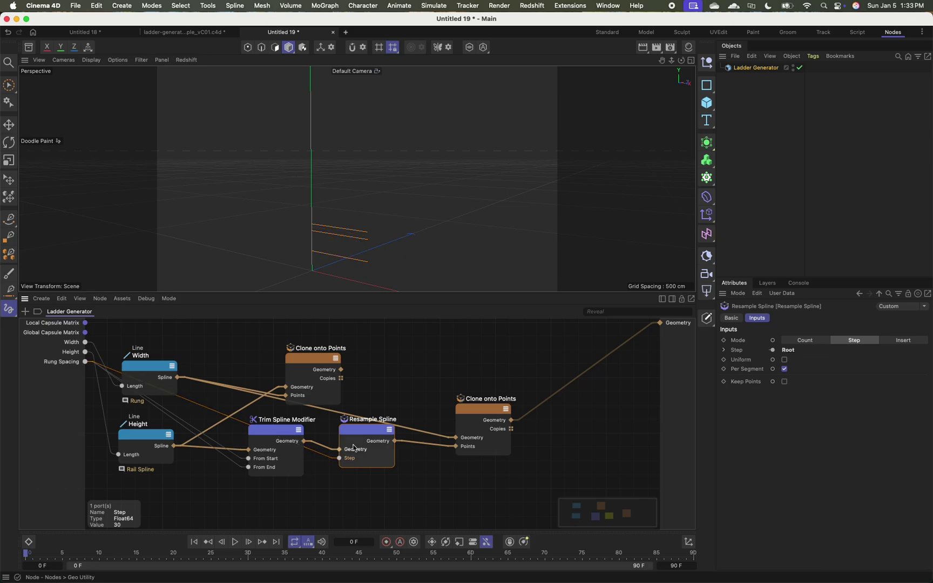
Test the rung distribution by raising the generator's Height to 284 cm
click(143, 438)
click(435, 359)
mouse_move(830, 351)
mouse_down()
mouse_move(848, 351)
mouse_move(821, 351)
mouse_move(845, 349)
mouse_move(823, 341)
mouse_move(846, 342)
mouse_up()
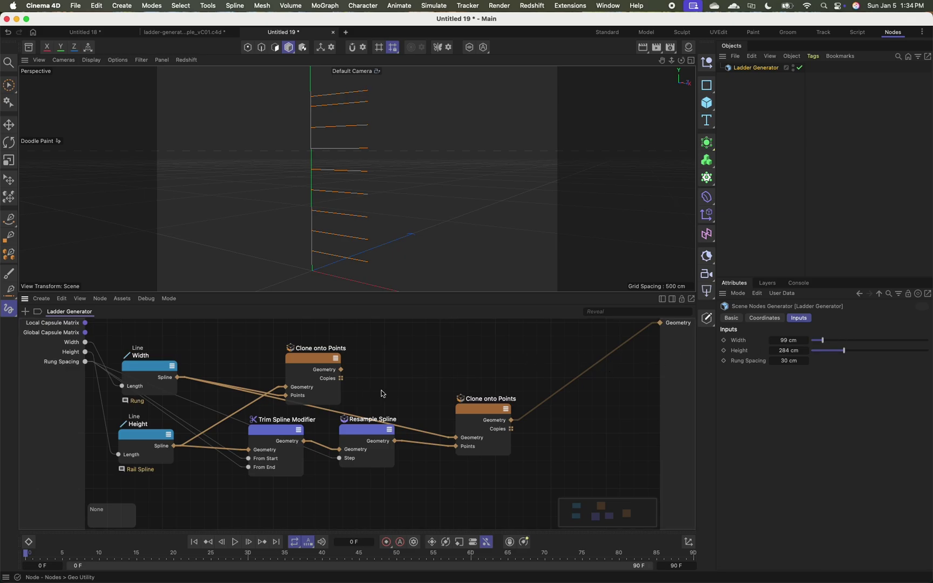
Enable Uniform on the Resample Spline and set the generator's Height to 259 cm
click(359, 437)
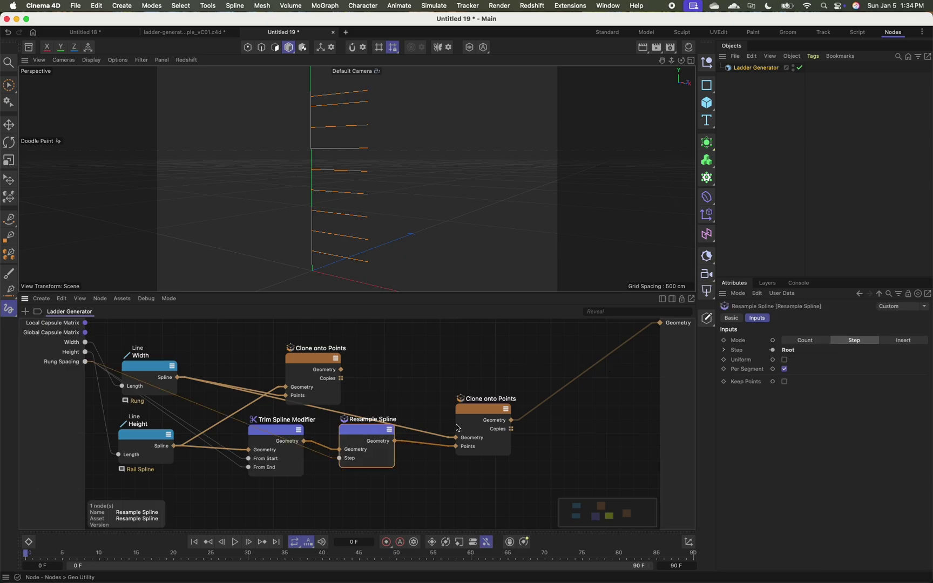
click(783, 359)
click(492, 362)
mouse_move(839, 356)
mouse_down()
mouse_move(828, 354)
mouse_move(843, 354)
mouse_up()
alt+middle_drag(479, 232, 509, 232)
alt+right_drag(509, 232, 412, 231)
alt+middle_drag(412, 231, 380, 236)
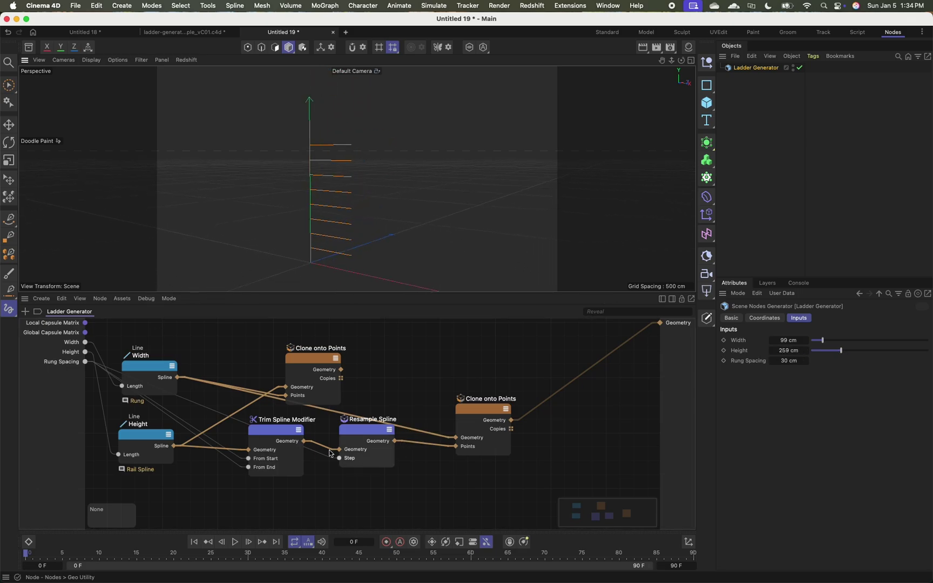
Gather the Trim Spline Modifier, Resample Spline and rung Clone onto Points nodes into a scaffold named Rungs
scroll(279, 467, down, 2)
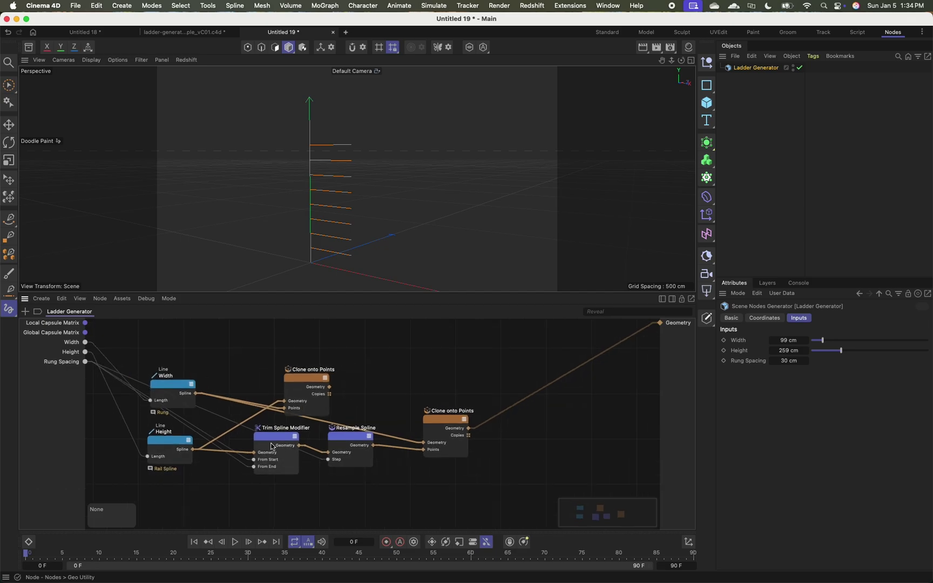
click(272, 446)
drag(357, 439, 346, 445)
drag(441, 417, 406, 432)
drag(423, 498, 239, 435)
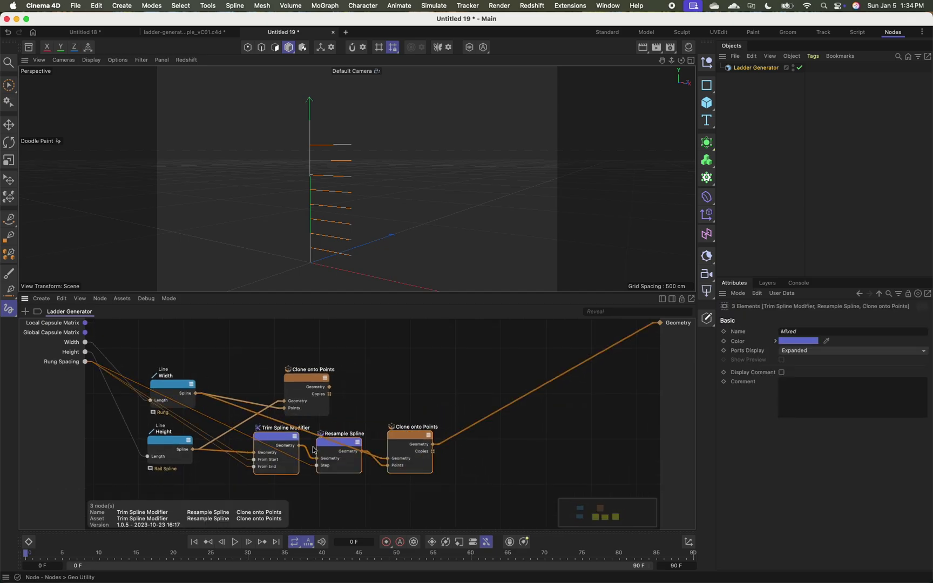
key(alt+s)
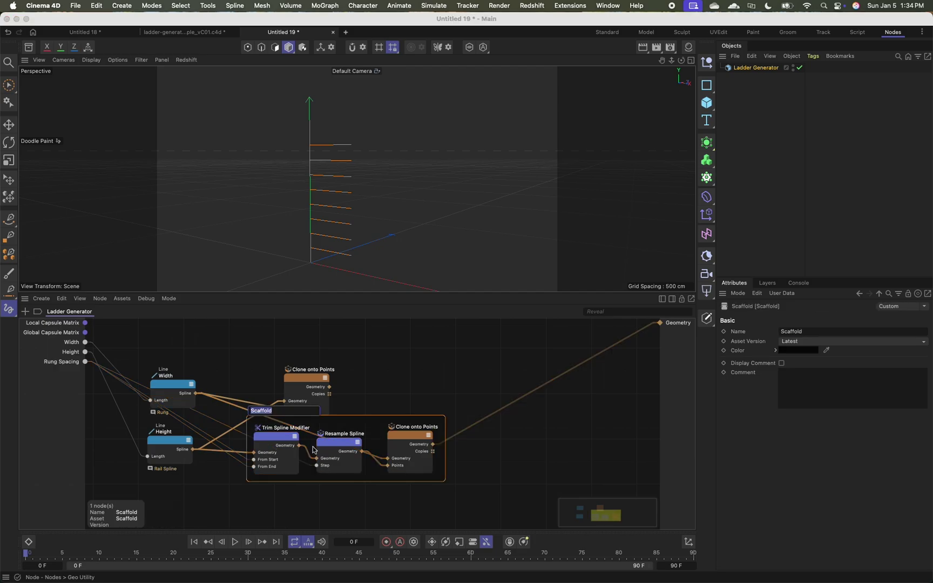
text(Rungs)
key(Return)
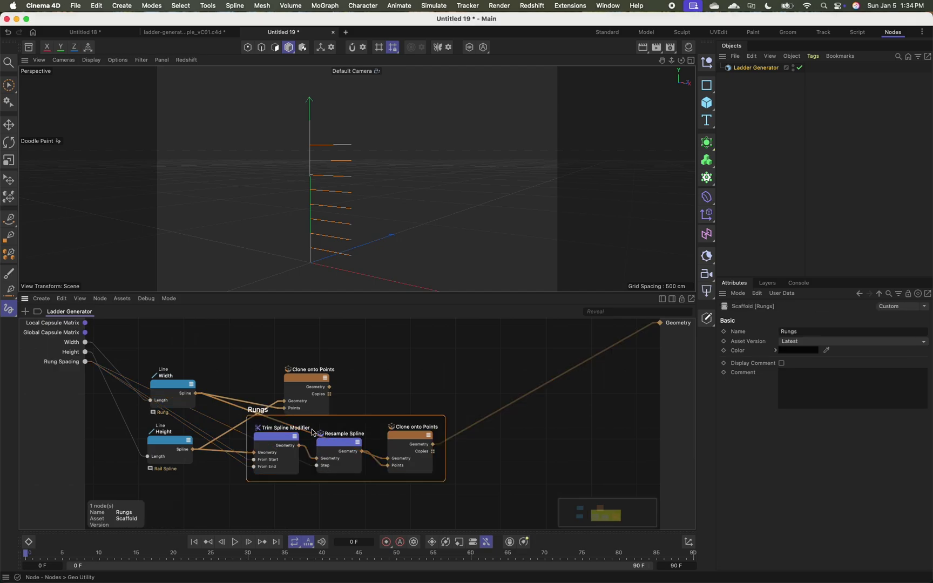
Put the first Clone onto Points node in its own scaffold named Rails and position it above the Rungs scaffold
drag(297, 384, 382, 353)
key(alt+g)
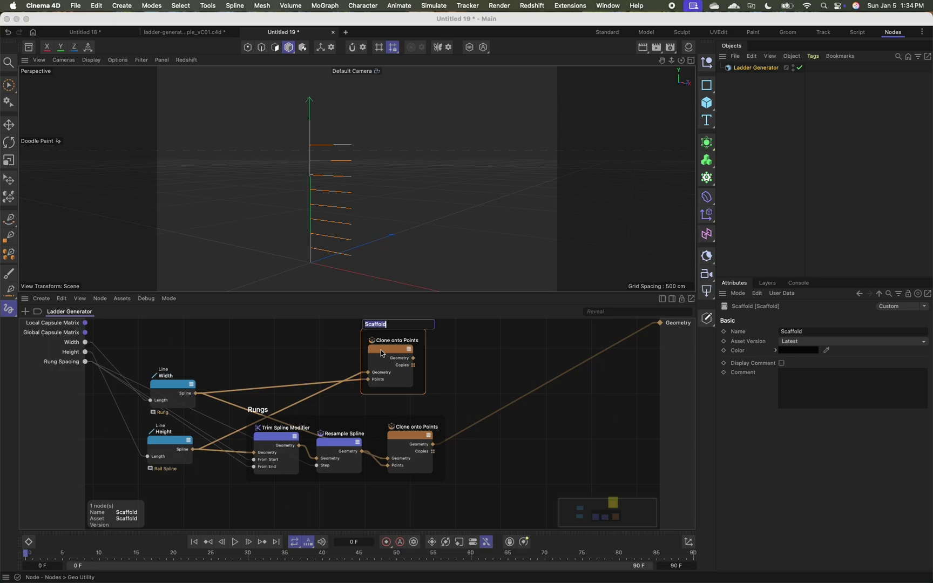
text(Rails)
key(Return)
click(466, 359)
drag(372, 328, 397, 340)
click(533, 459)
Activate the Move tool, and add an unconnected Sweep Line node between the Rungs scaffold and the Geometry output
click(9, 125)
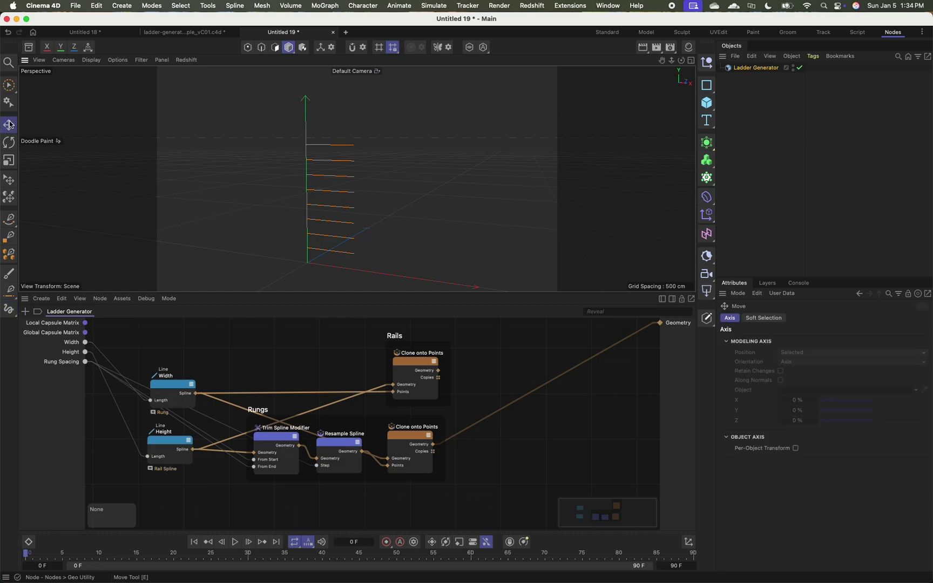
alt+drag(310, 222, 322, 194)
alt+middle_drag(322, 194, 317, 188)
click(512, 435)
scroll(517, 443, down, 2)
alt+middle_drag(621, 473, 532, 444)
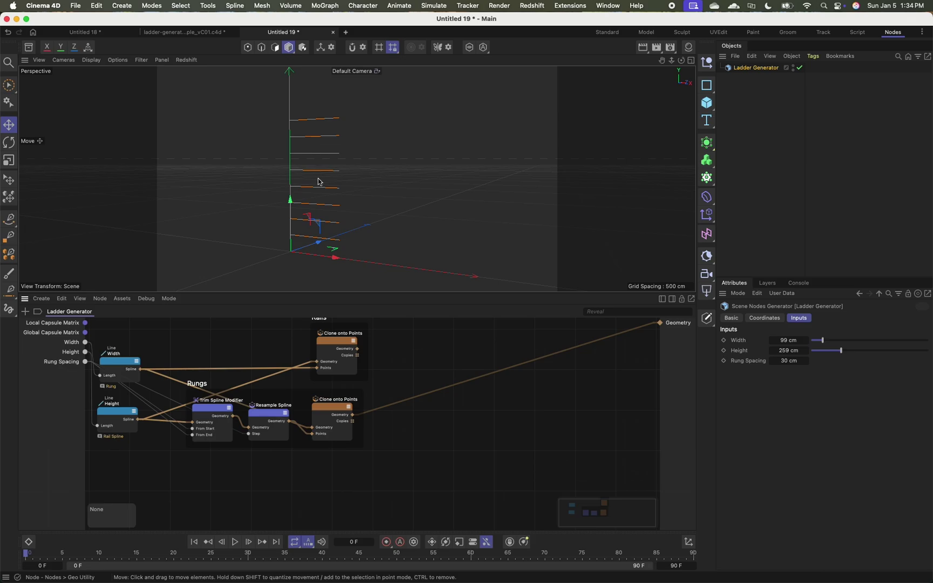
double_click(304, 409)
click(299, 409)
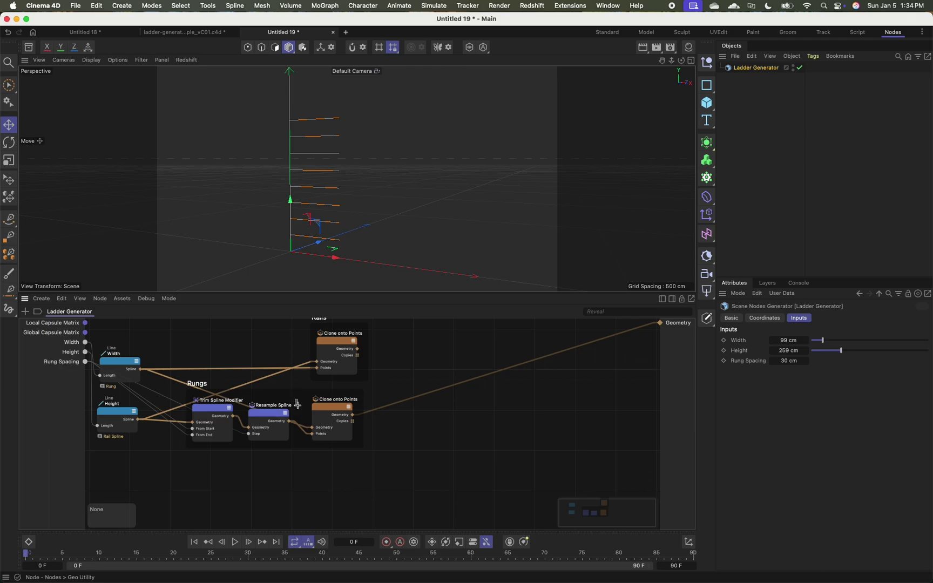
double_click(470, 414)
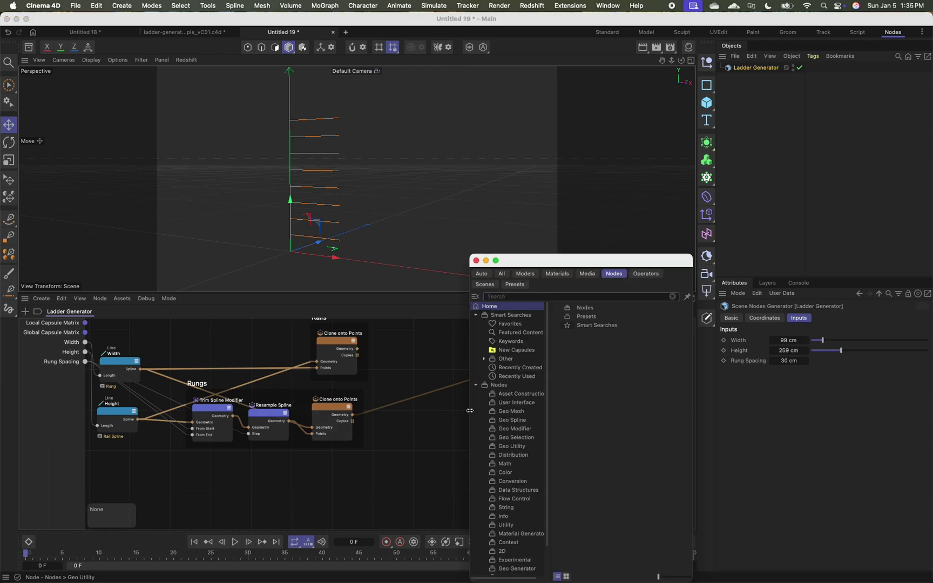
text(sweep)
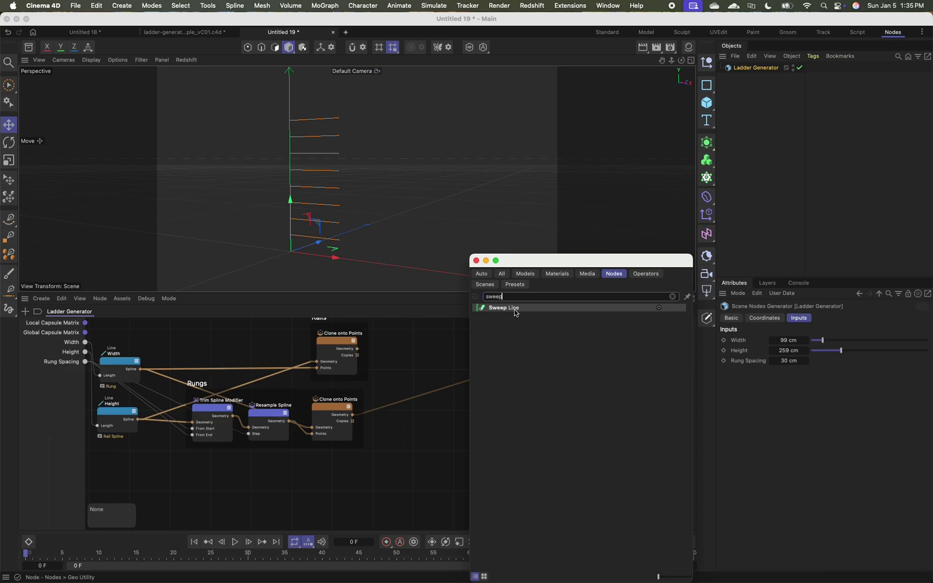
drag(515, 310, 470, 413)
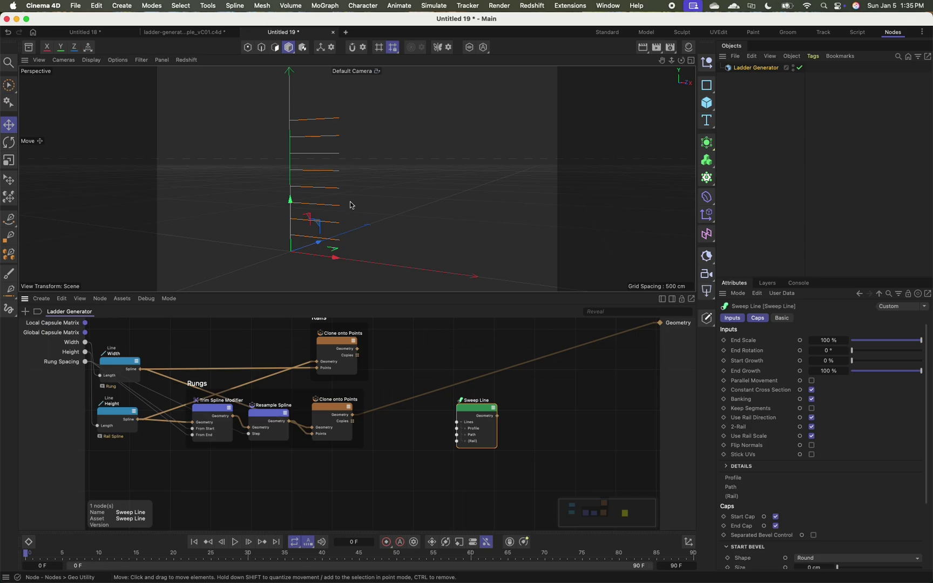
Move the Sweep Line node up beside the Clone onto Points node of the Rails scaffold
drag(474, 406, 474, 375)
scroll(463, 380, up, 4)
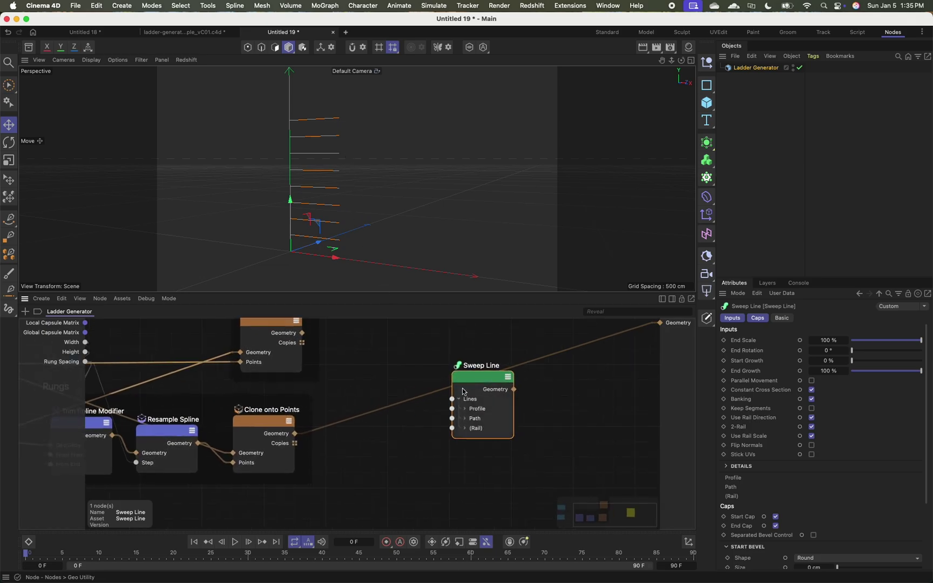
middle_drag(471, 458, 448, 389)
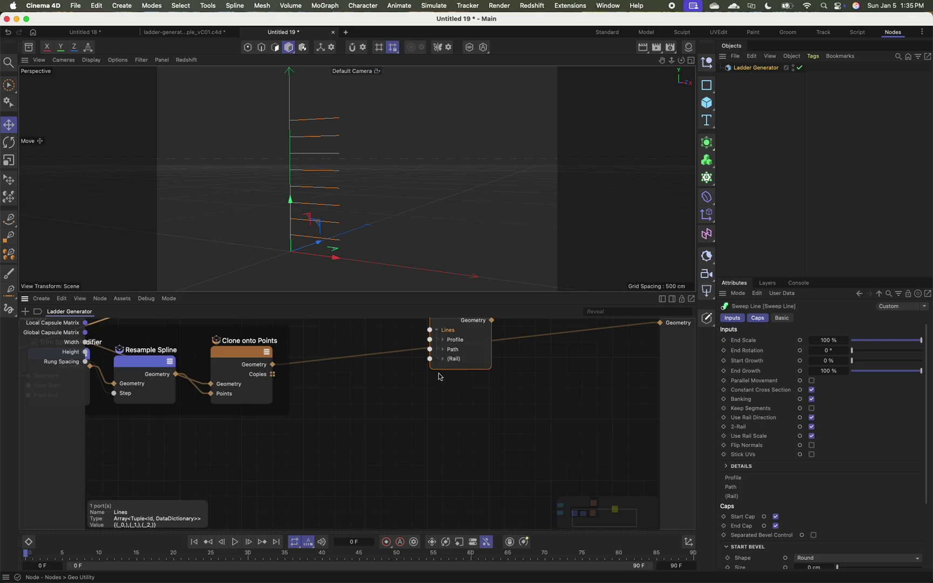
drag(441, 330, 436, 362)
scroll(361, 390, down, 5)
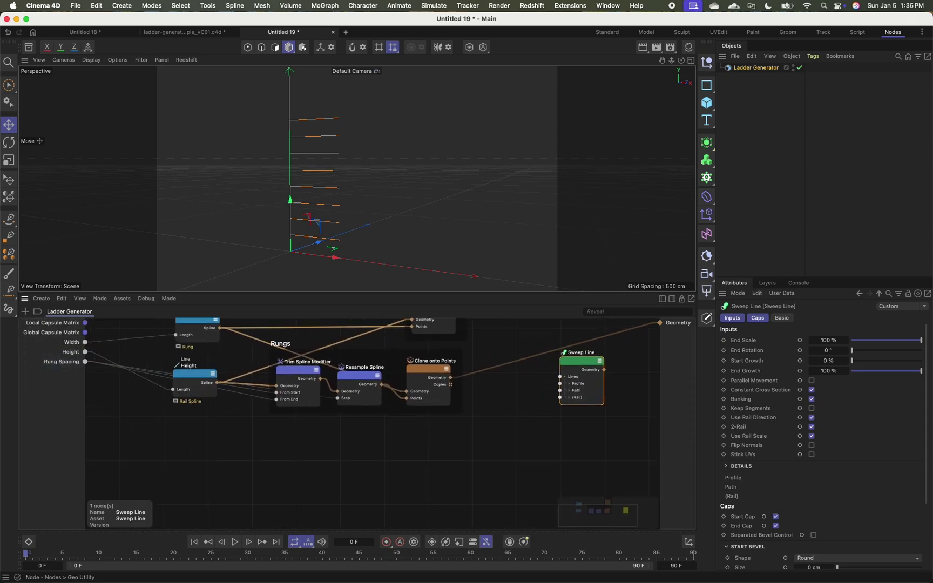
middle_drag(346, 369, 353, 409)
drag(468, 403, 400, 323)
middle_drag(405, 341, 560, 371)
scroll(380, 341, up, 5)
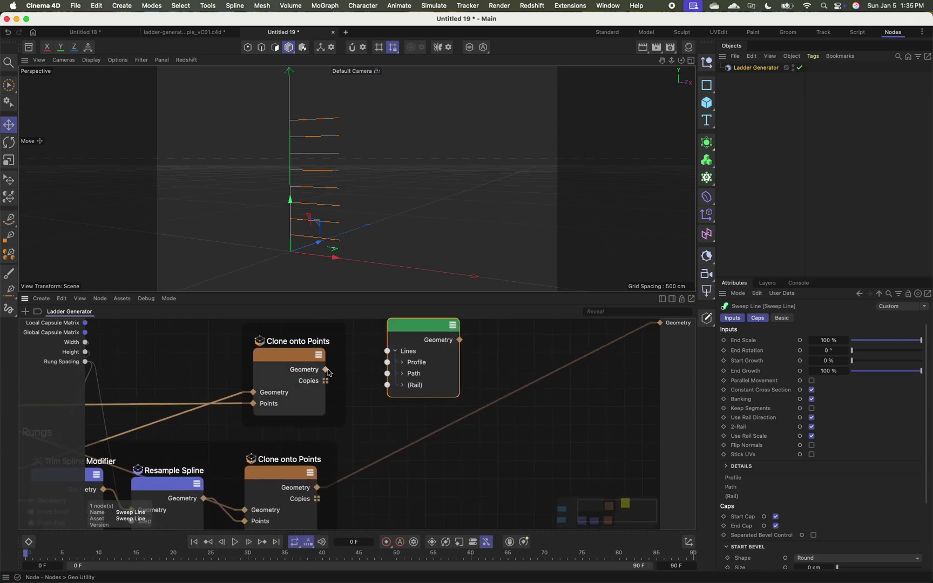
Connect the Rails clone's Geometry output to the Sweep Line's Path input, and space out the Tesselate Spline and Sweep Line nodes
mouse_move(330, 370)
mouse_down()
mouse_move(391, 375)
mouse_move(388, 385)
mouse_up()
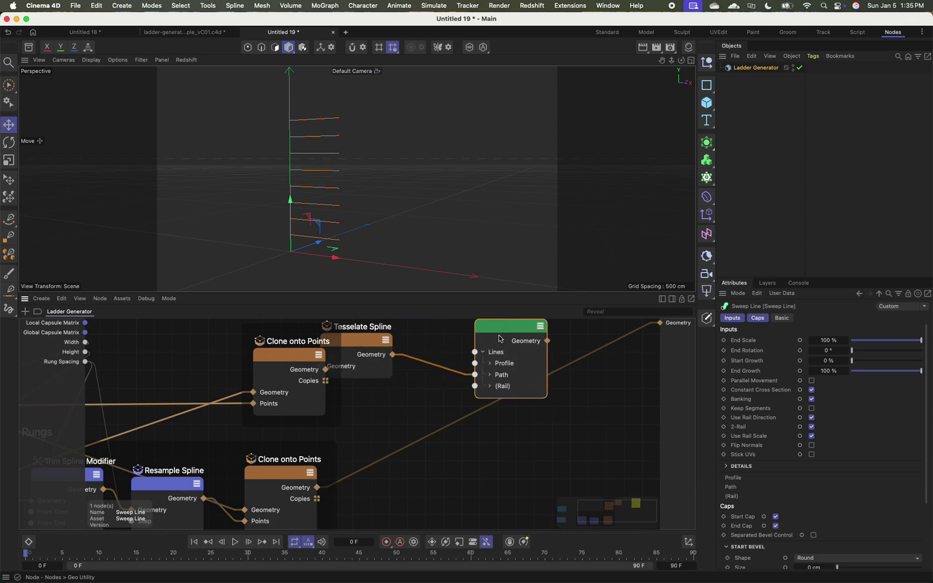
click(405, 358)
drag(405, 357, 408, 363)
scroll(489, 373, down, 2)
middle_drag(591, 349, 548, 382)
drag(460, 370, 494, 340)
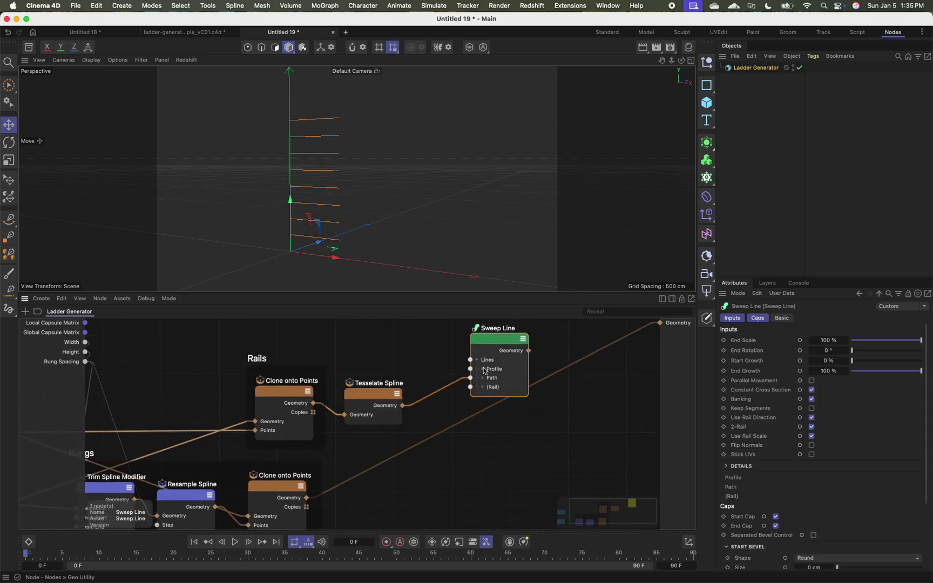
Add a Circle spline node above the Rails scaffold and connect it to the Geometry input of the Sweep Line's Profile
click(483, 369)
scroll(424, 338, down, 2)
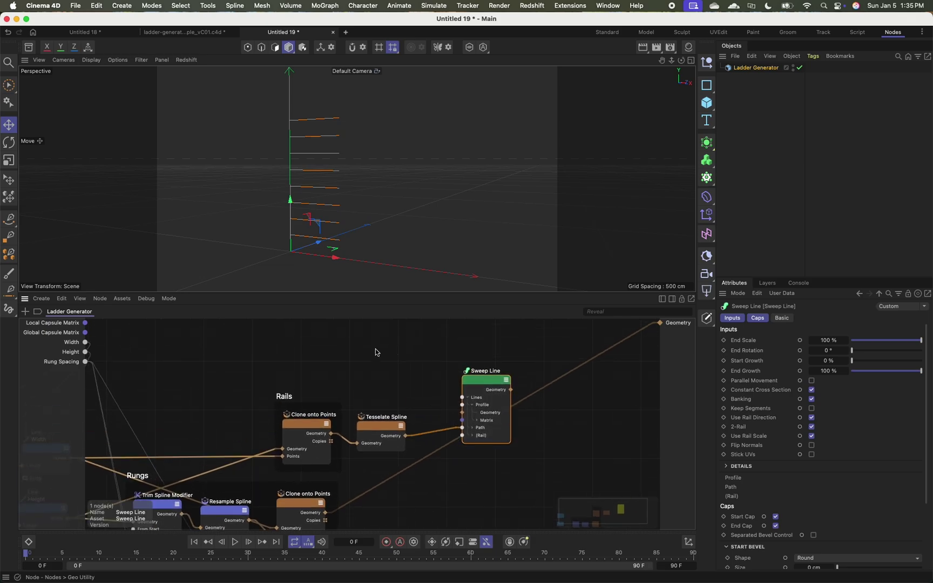
double_click(376, 352)
text(circl)
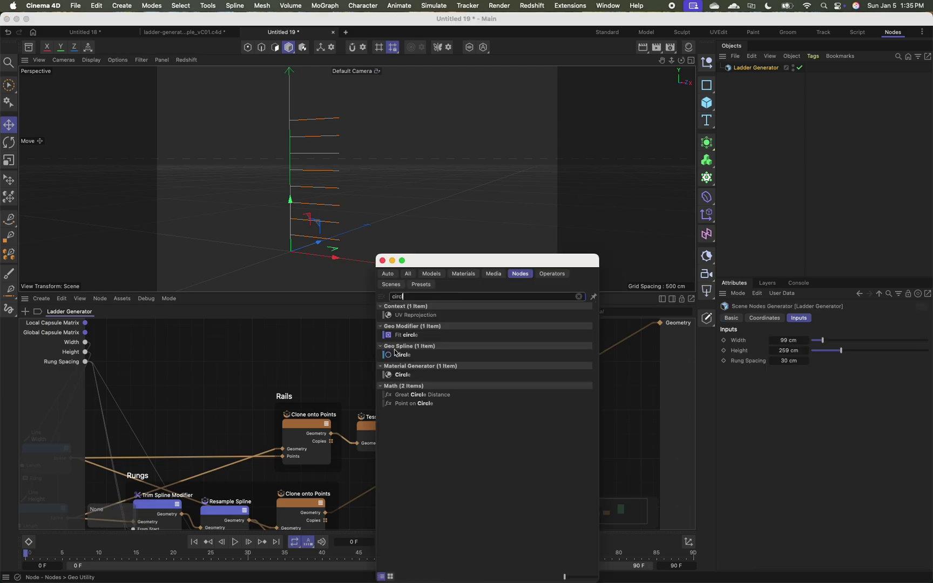
double_click(400, 355)
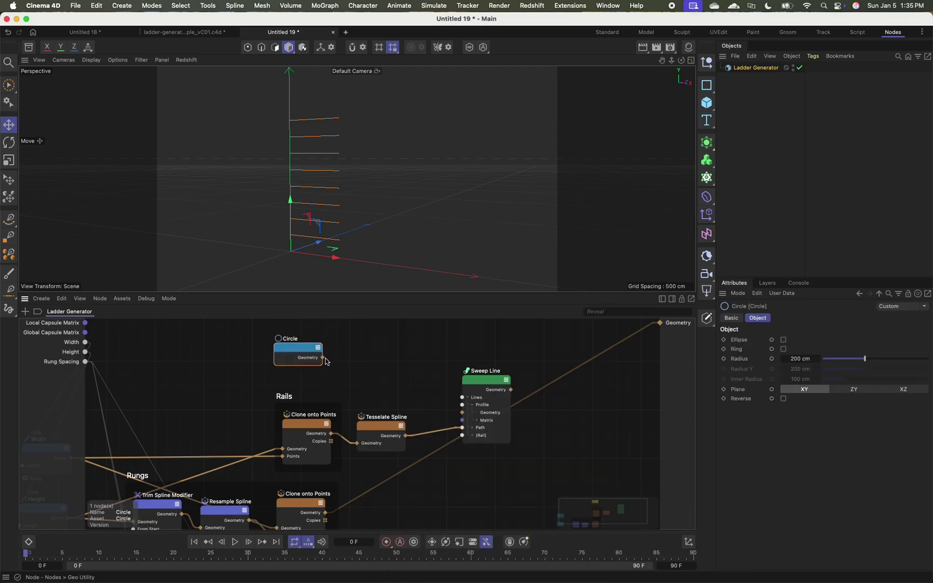
drag(324, 358, 463, 414)
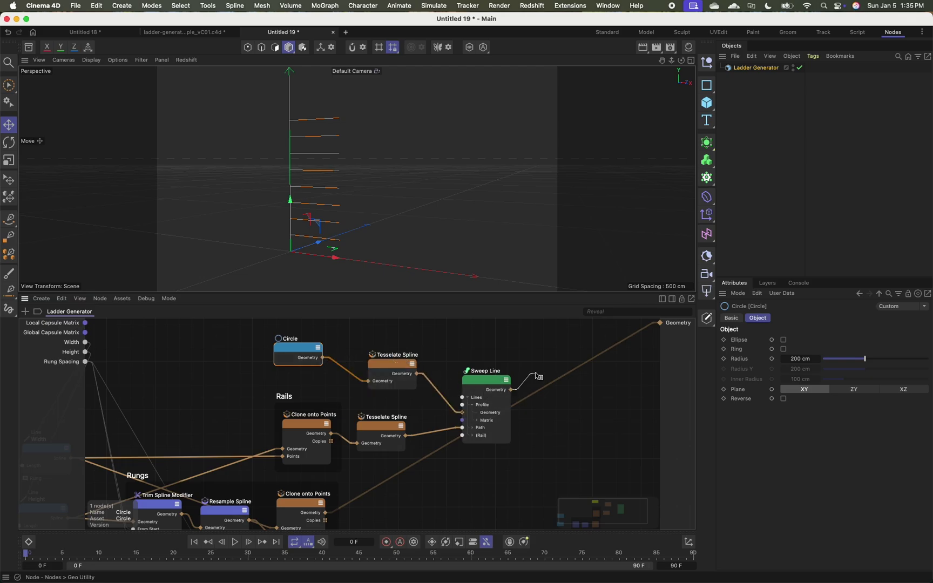
Connect the Sweep Line's geometry to the generator's Geometry output and view the swept rails from above
drag(535, 372, 659, 323)
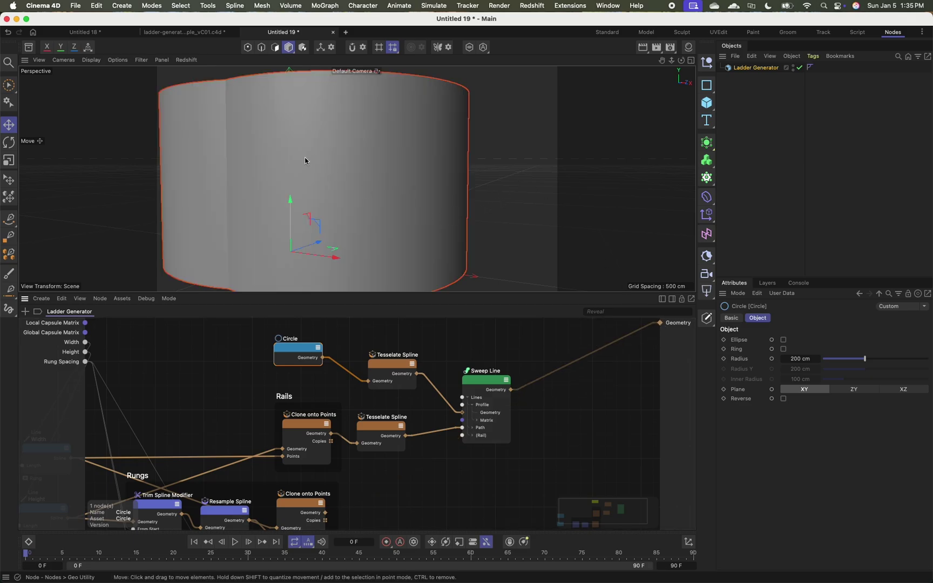
alt+drag(306, 162, 263, 183)
scroll(263, 182, down, 5)
alt+middle_drag(263, 183, 298, 209)
alt+drag(298, 210, 287, 190)
scroll(287, 190, up, 2)
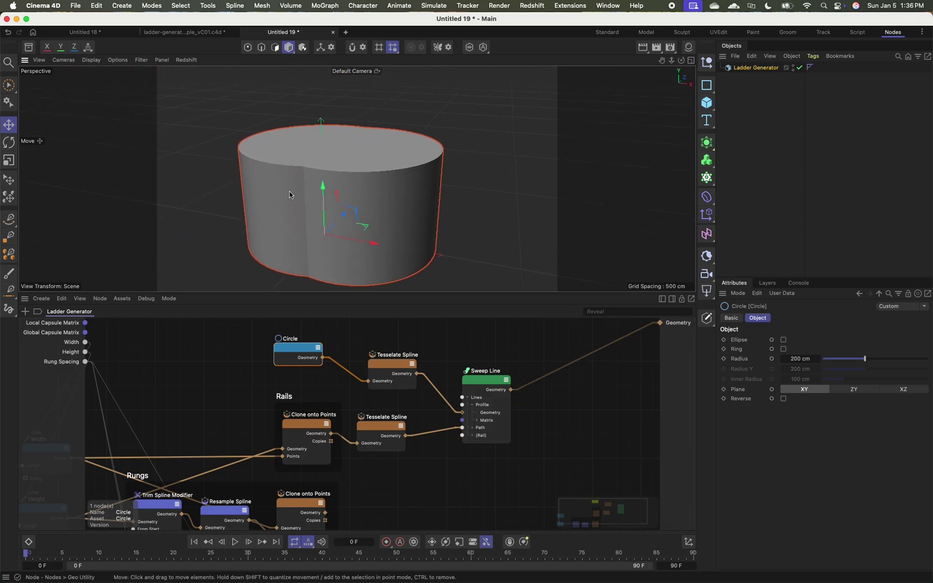
Set the Circle profile's radius to 4 cm
click(792, 358)
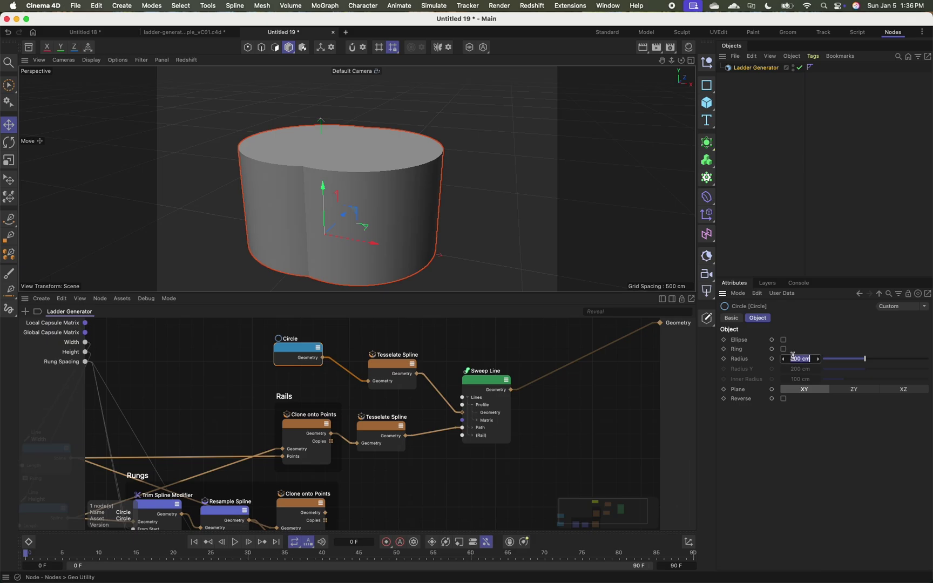
text(5)
key(Return)
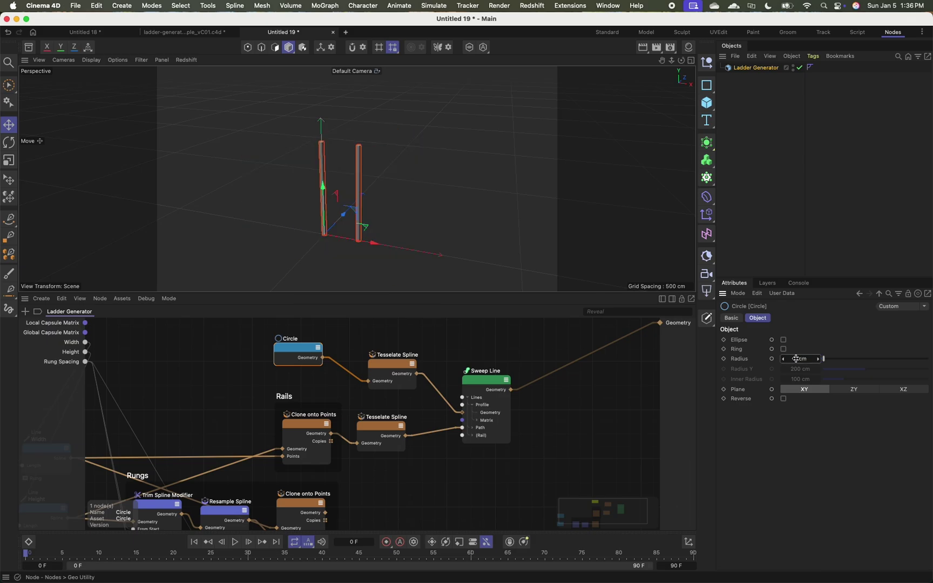
click(794, 357)
key(Return)
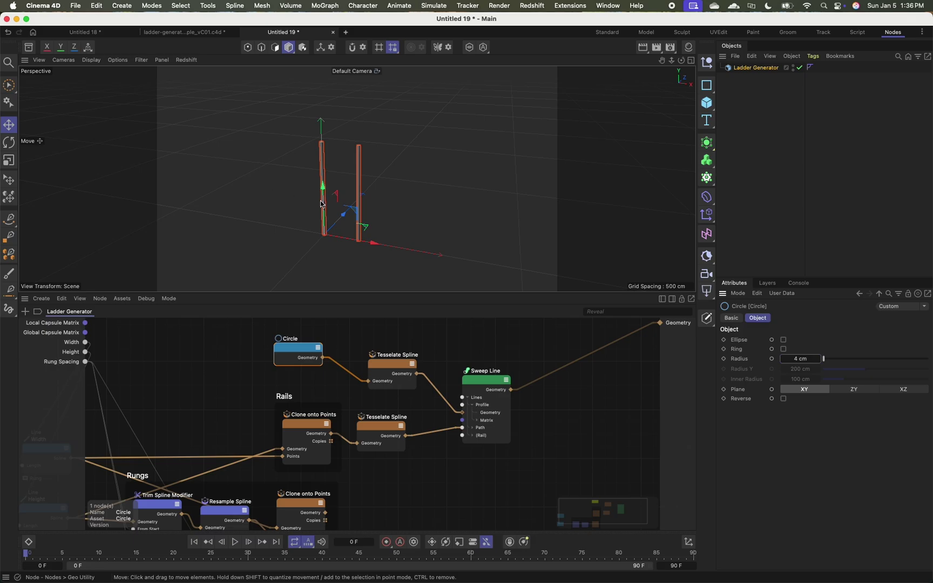
scroll(344, 192, up, 5)
alt+drag(344, 192, 331, 175)
Tidy up the Circle, its Tesselate Spline and the Sweep Line node above the Rails scaffold
drag(310, 353, 315, 369)
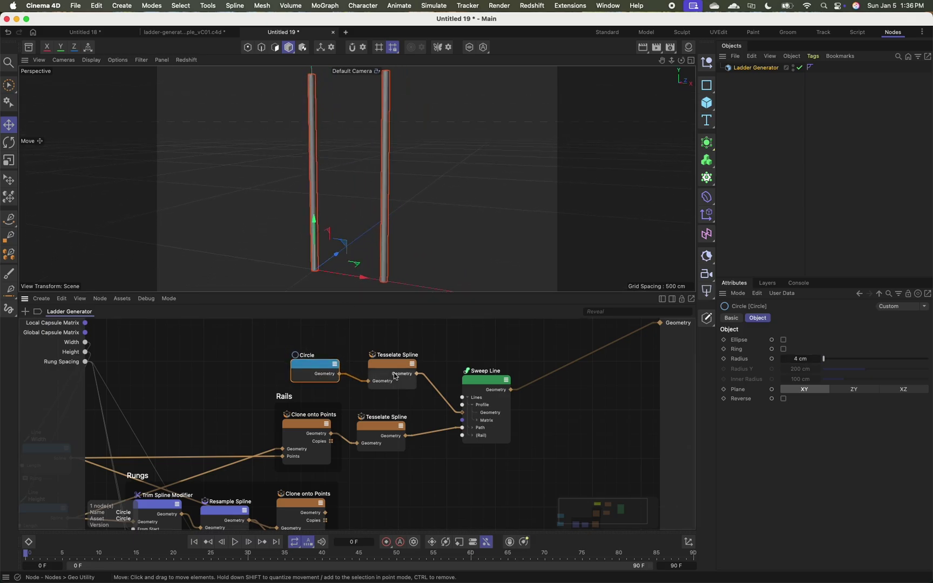
drag(396, 376, 397, 370)
scroll(517, 375, down, 2)
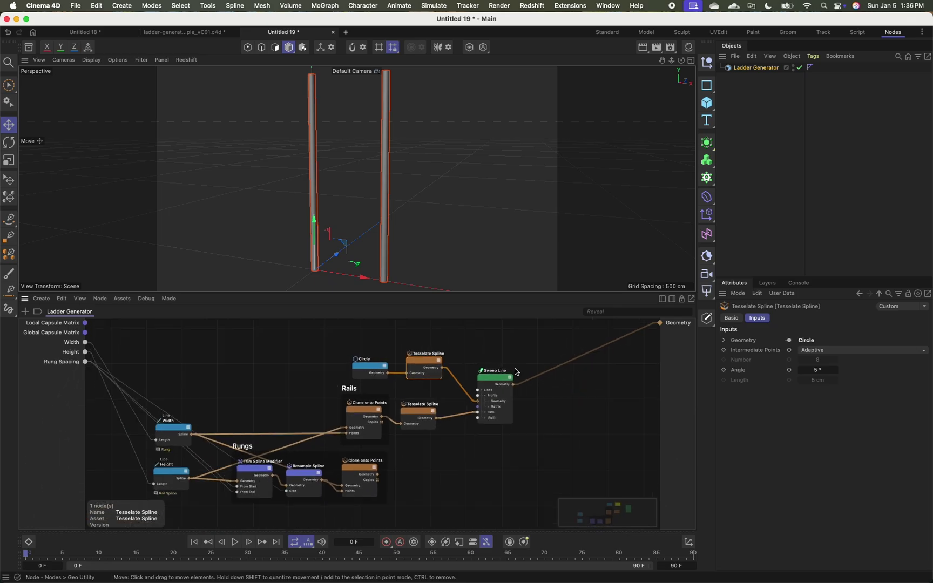
scroll(517, 375, down, 3)
click(396, 377)
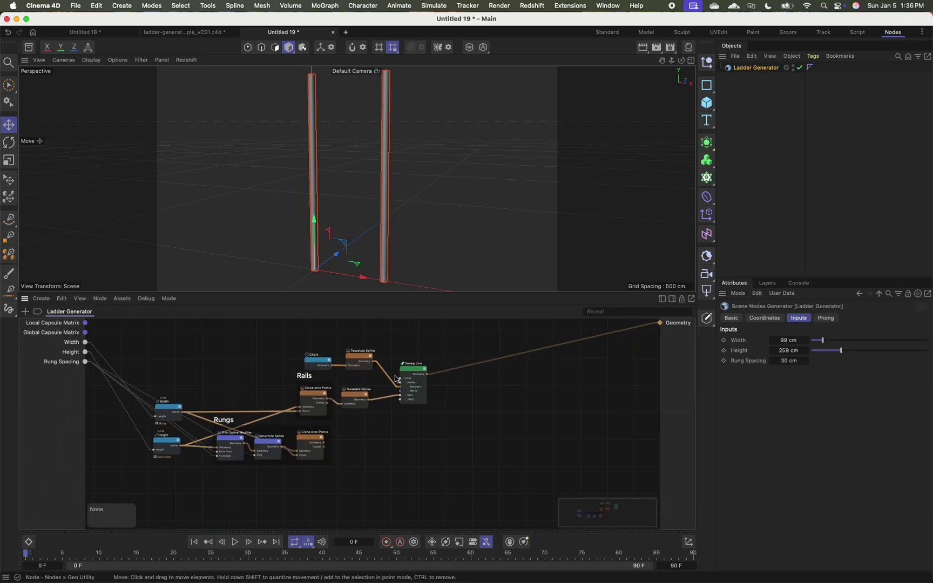
drag(408, 370, 400, 367)
Add a second Sweep Line node beside the Rungs scaffold
click(456, 410)
middle_drag(425, 409, 417, 392)
key(shift+c)
text(sw)
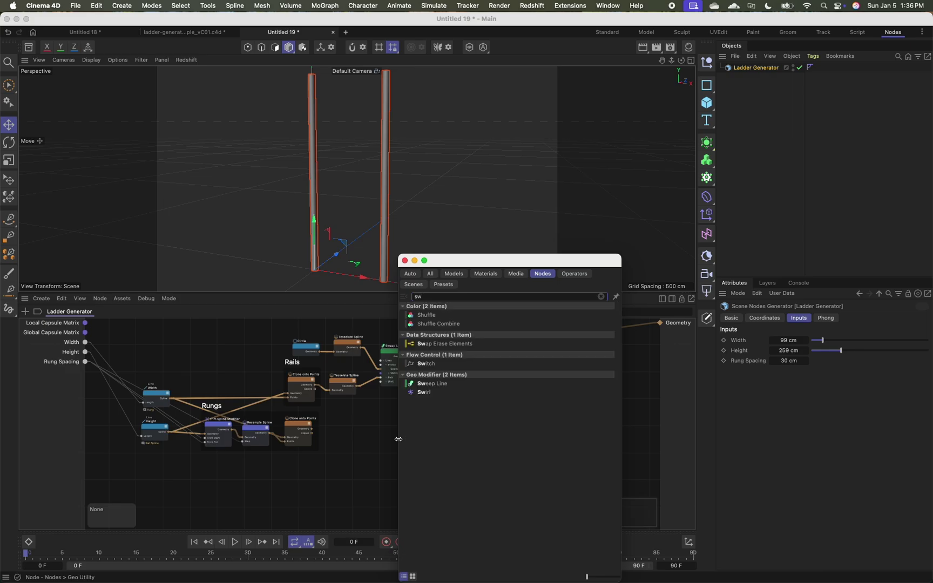
text(ee)
drag(418, 309, 376, 422)
scroll(377, 421, up, 5)
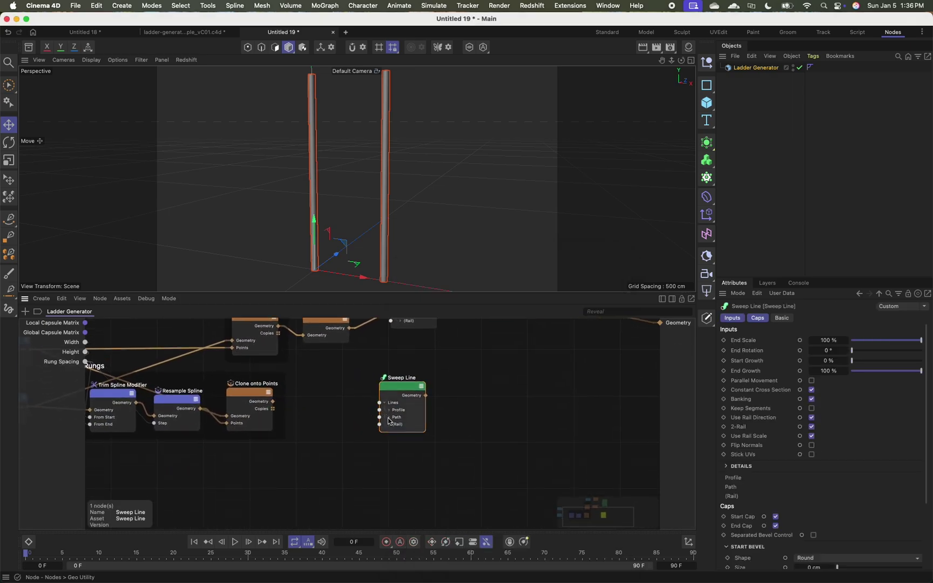
Connect the Rungs clone to the Path geometry of the second Sweep Line, and spread out that Sweep Line and its Tesselate Spline
click(388, 417)
mouse_move(274, 402)
mouse_down()
mouse_move(331, 422)
mouse_move(319, 413)
mouse_move(380, 425)
mouse_up()
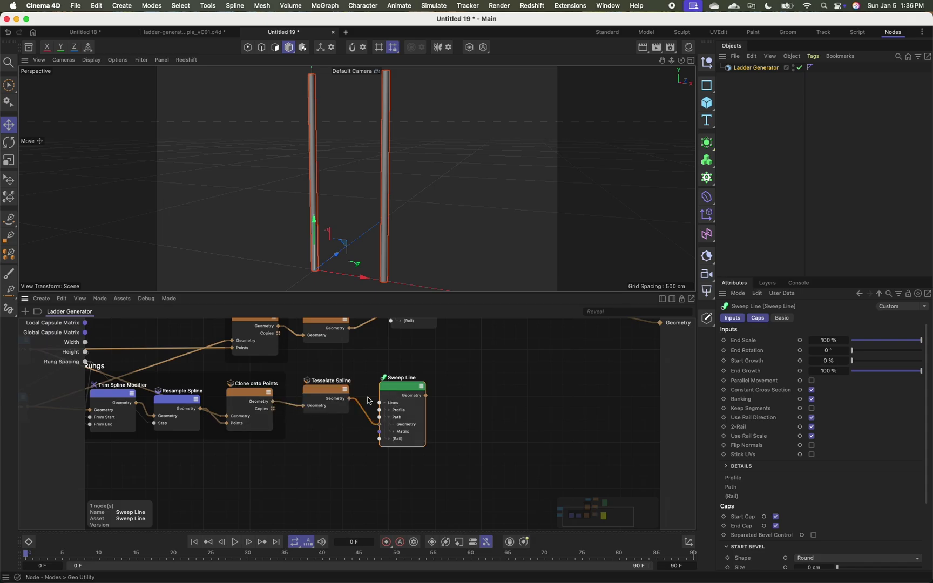
drag(327, 399, 327, 445)
drag(405, 385, 453, 388)
scroll(367, 370, down, 3)
scroll(368, 372, up, 5)
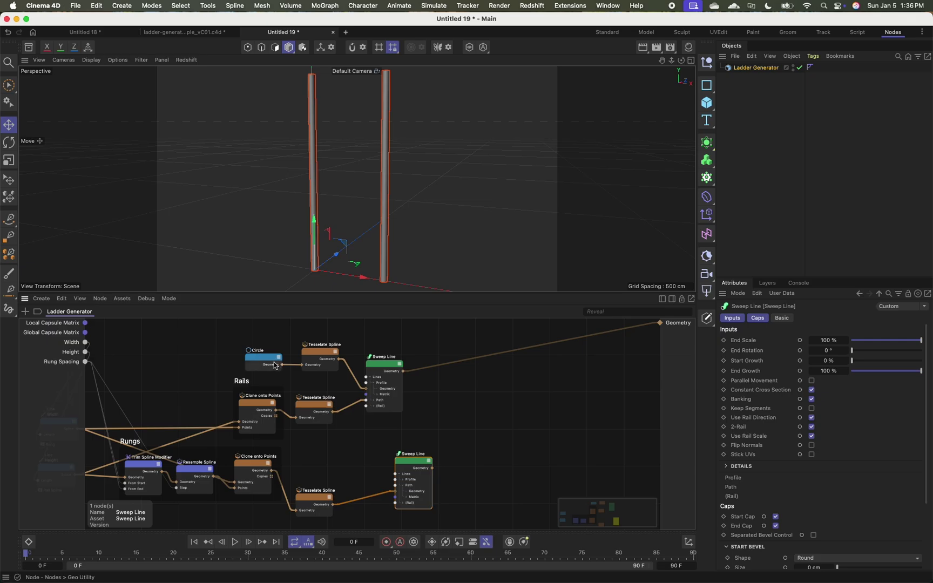
drag(420, 467, 476, 487)
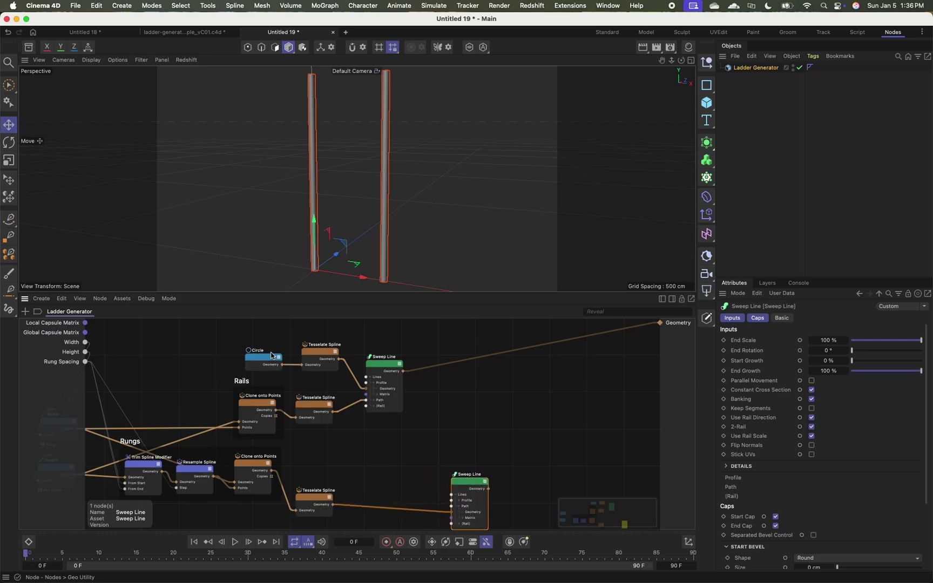
Add a Transform Geometry node above the rungs' Tesselate Spline and feed the Circle's geometry into it
double_click(337, 445)
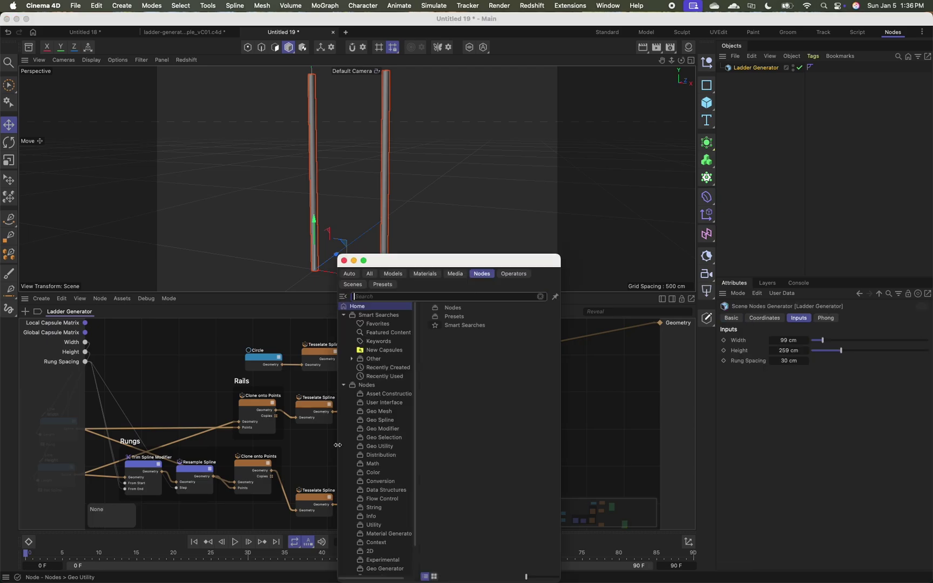
text(transform)
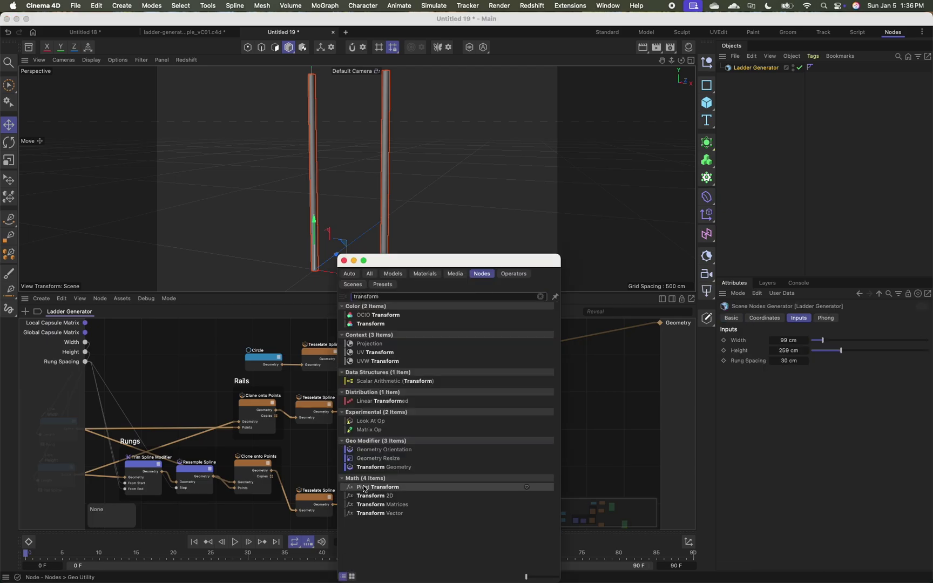
double_click(380, 467)
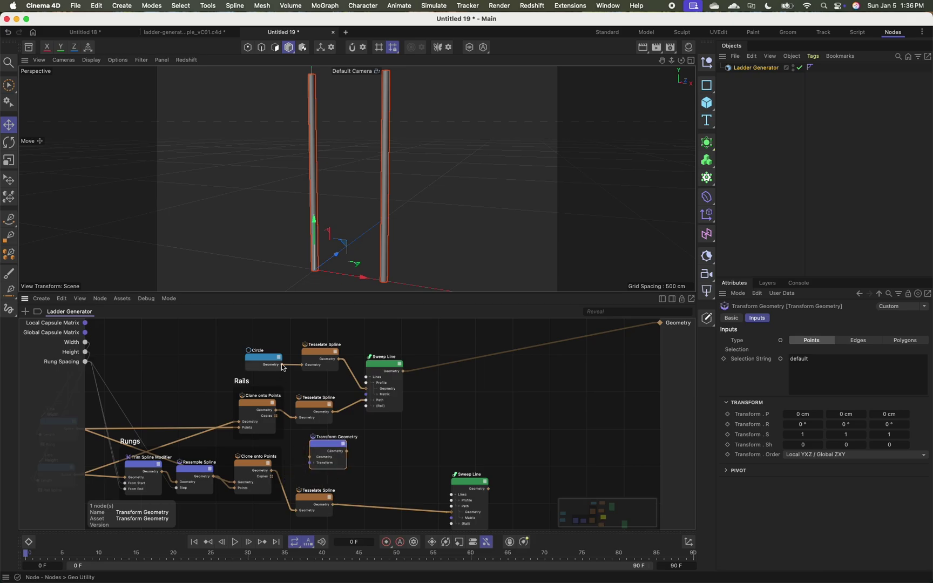
drag(283, 368, 311, 457)
drag(324, 450, 318, 457)
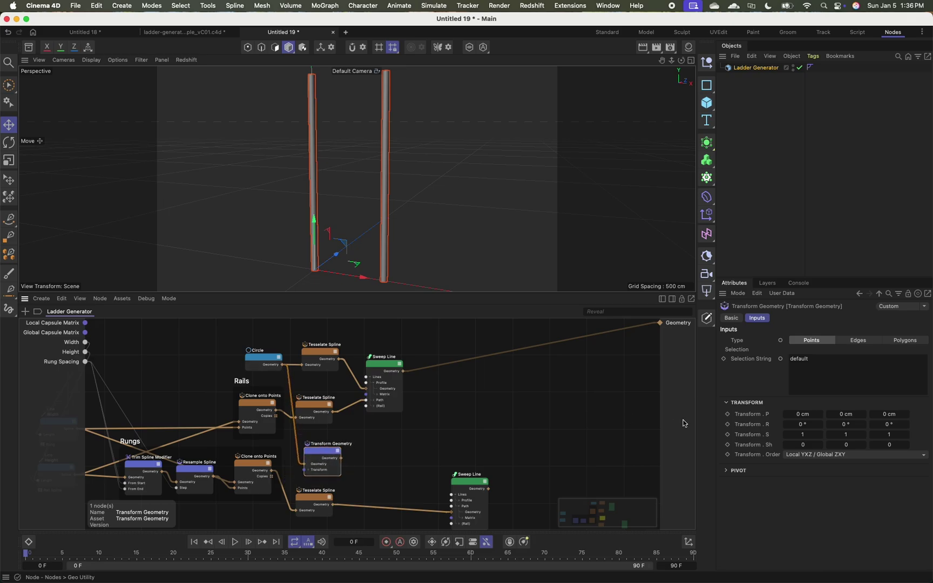
Set the first two scale values of the Transform Geometry node to 0.5 each
click(817, 434)
text(.5)
key(Tab)
text(.5)
key(Tab)
Feed the scaled circle into the rungs Sweep Line's Profile and connect that Sweep Line to the generator's Geometry output
drag(465, 482, 401, 464)
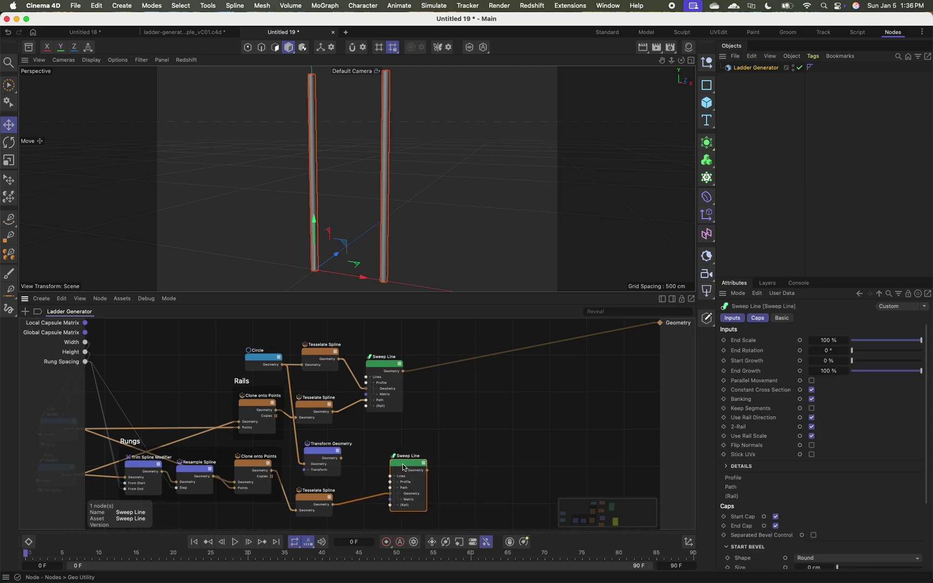
drag(341, 458, 660, 323)
alt+right_drag(405, 190, 389, 194)
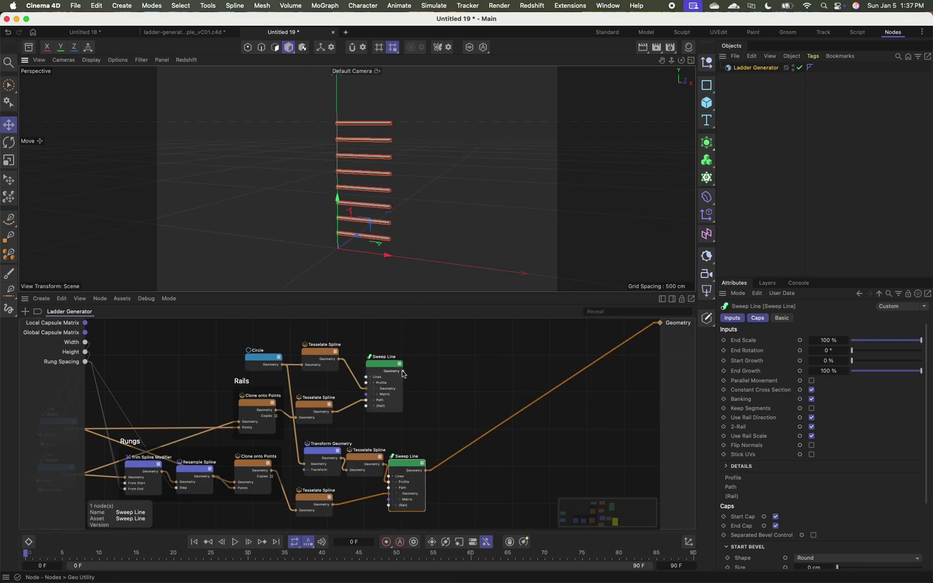
Connect the rails Sweep Line to the Geometry output instead, and move both Sweep Line nodes farther from their inputs
drag(402, 372, 659, 322)
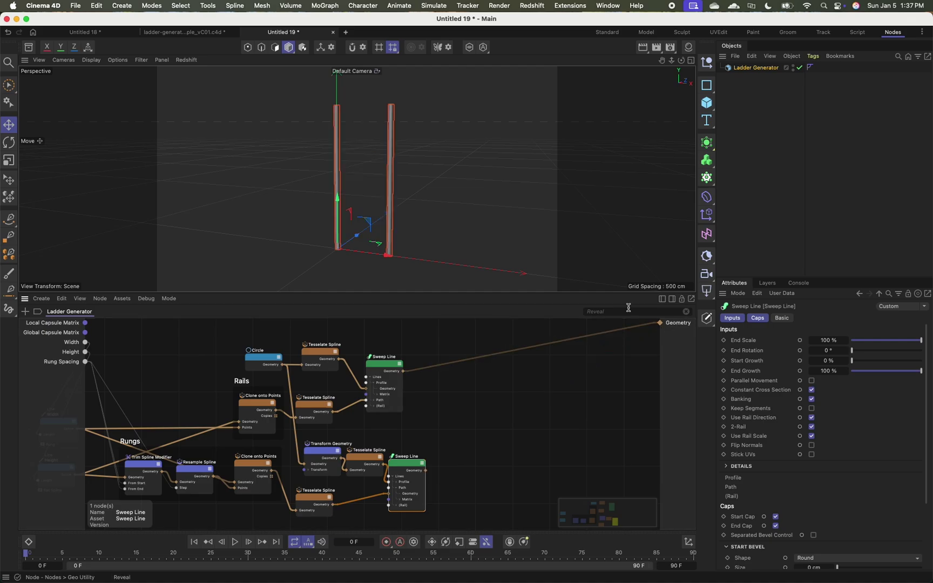
click(496, 459)
drag(410, 464, 432, 465)
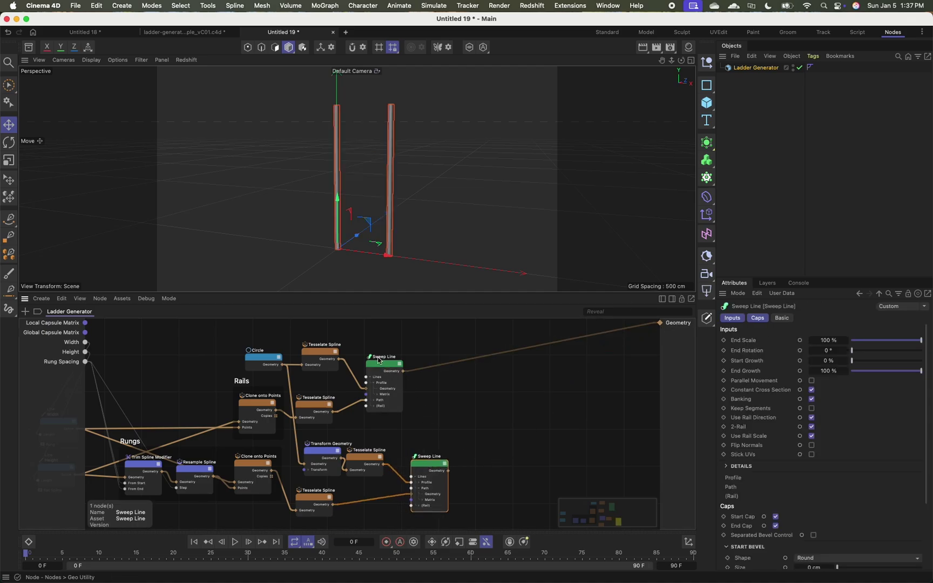
drag(380, 361, 427, 364)
Add a Connect node that merges the rails and rungs Sweep Lines and feeds the generator's Geometry output
click(505, 415)
middle_drag(370, 434, 323, 425)
double_click(526, 403)
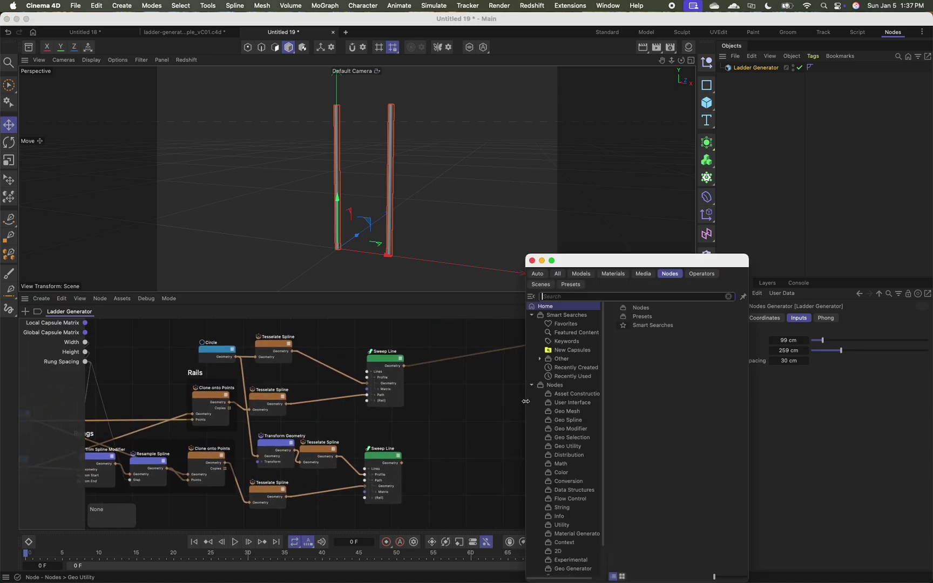
text(conn)
key(Down)
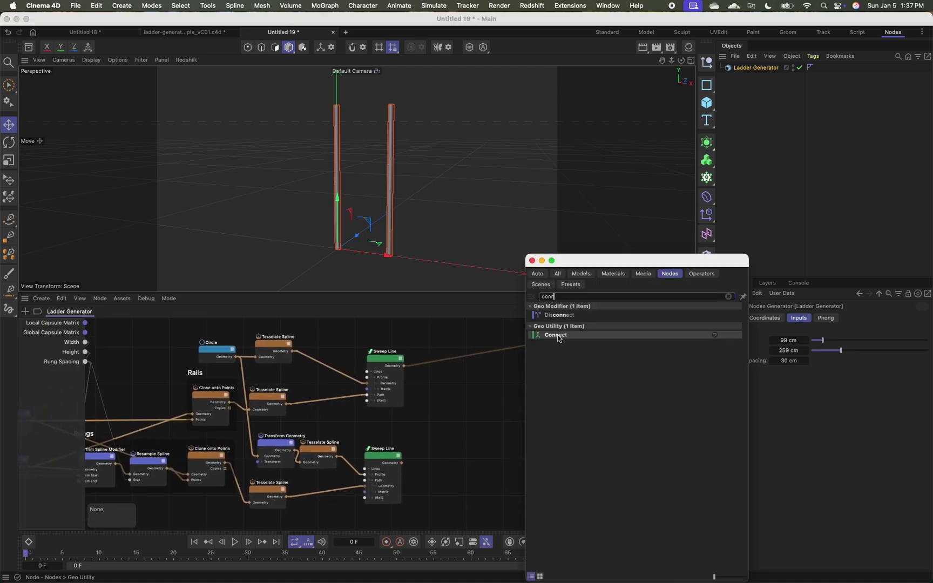
key(Return)
drag(400, 463, 465, 386)
click(478, 349)
Set the Ladder Generator's Width to 68 cm, Height to 255 cm and Rung Spacing to 26.32 cm
mouse_move(366, 200)
alt+mouse_down()
mouse_move(360, 214)
mouse_move(372, 193)
mouse_move(373, 215)
alt+mouse_up()
click(753, 320)
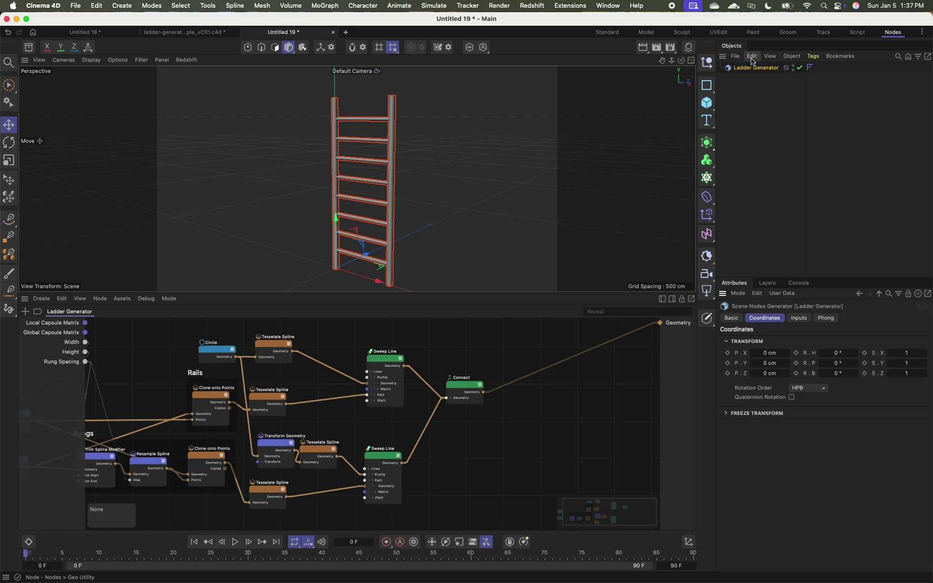
click(804, 319)
drag(814, 338, 781, 361)
mouse_move(444, 451)
middle_down()
mouse_move(611, 407)
mouse_move(467, 421)
mouse_move(438, 467)
middle_up()
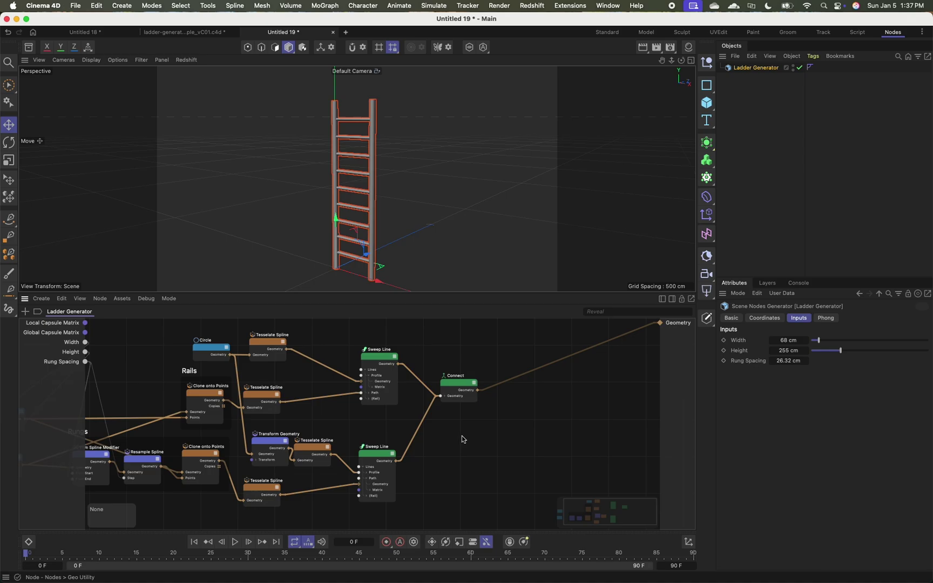
Expose the Circle node's Radius port as a generator input and rename that input Rail Radius
middle_drag(496, 450, 624, 449)
click(329, 341)
drag(329, 341, 328, 340)
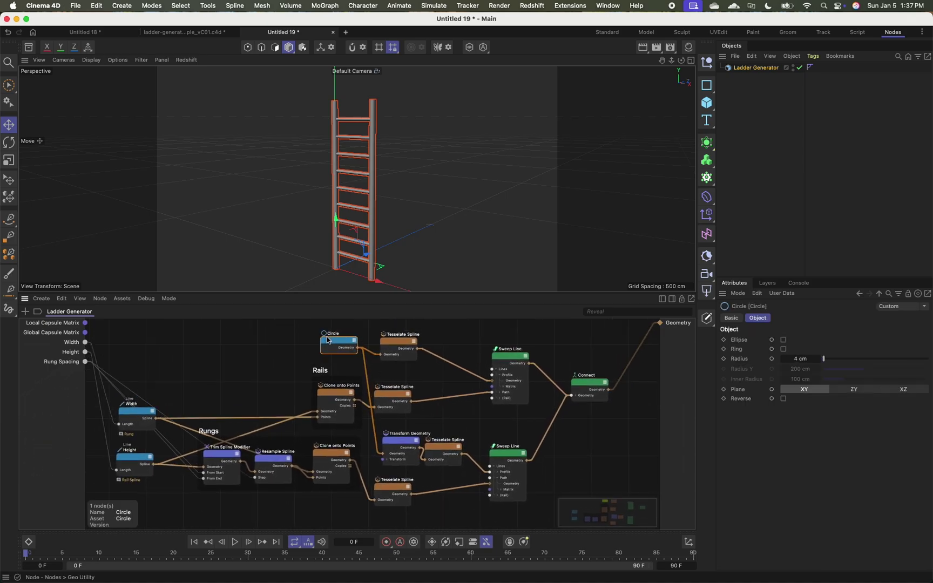
drag(329, 340, 331, 337)
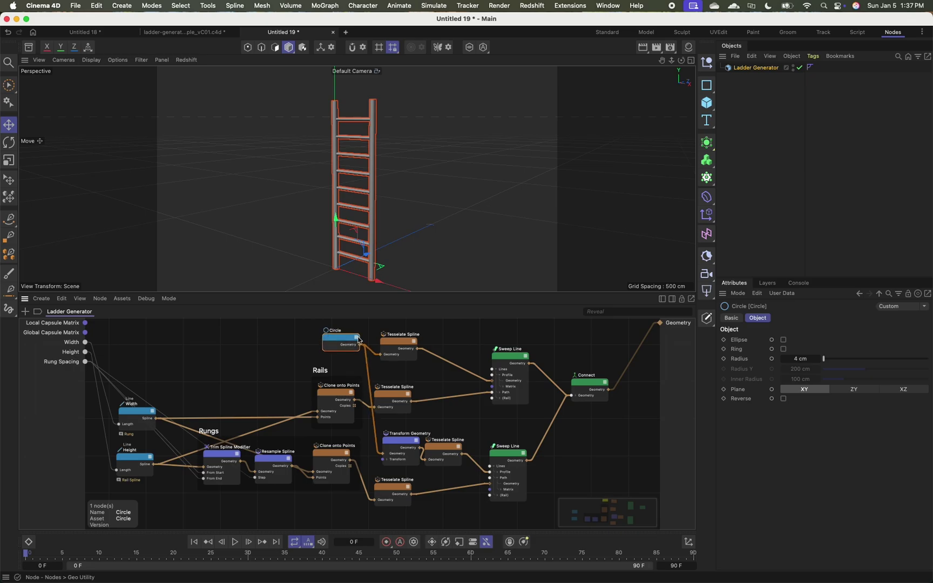
click(772, 359)
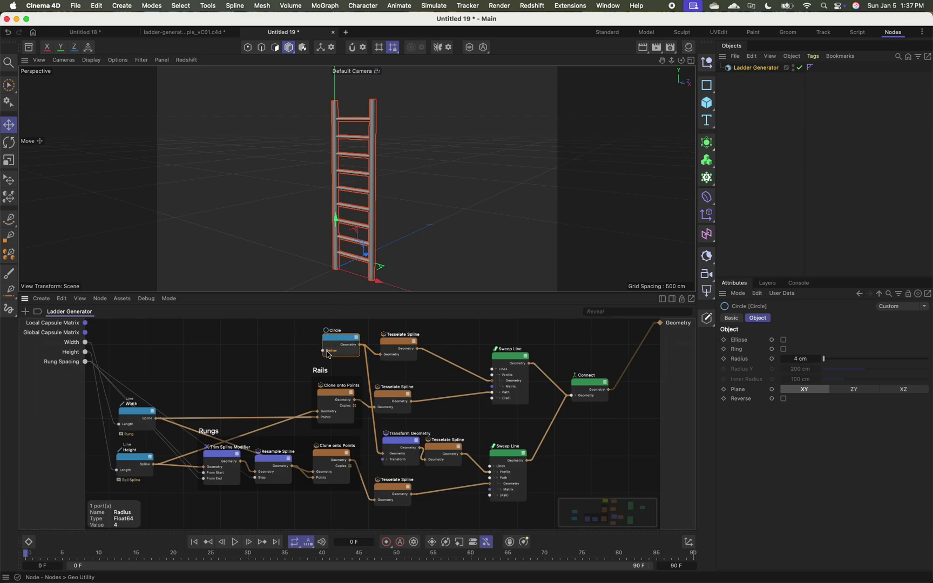
right_click(261, 362)
click(280, 366)
double_click(78, 372)
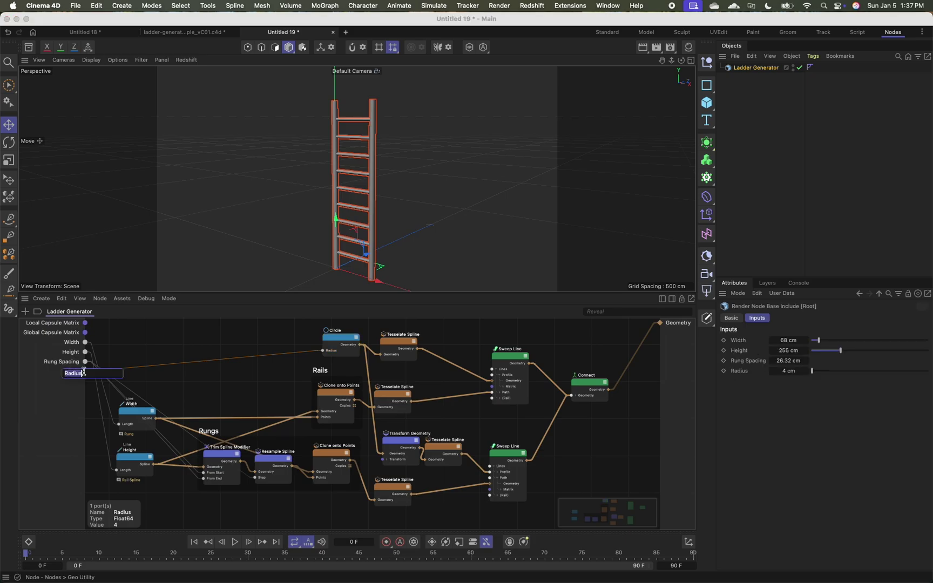
text(Rail Radius)
key(Return)
Space the rungs Transform Geometry and lower Tesselate Spline nodes apart, and expand Transform Geometry's Transform port into its sub-ports
scroll(316, 414, down, 5)
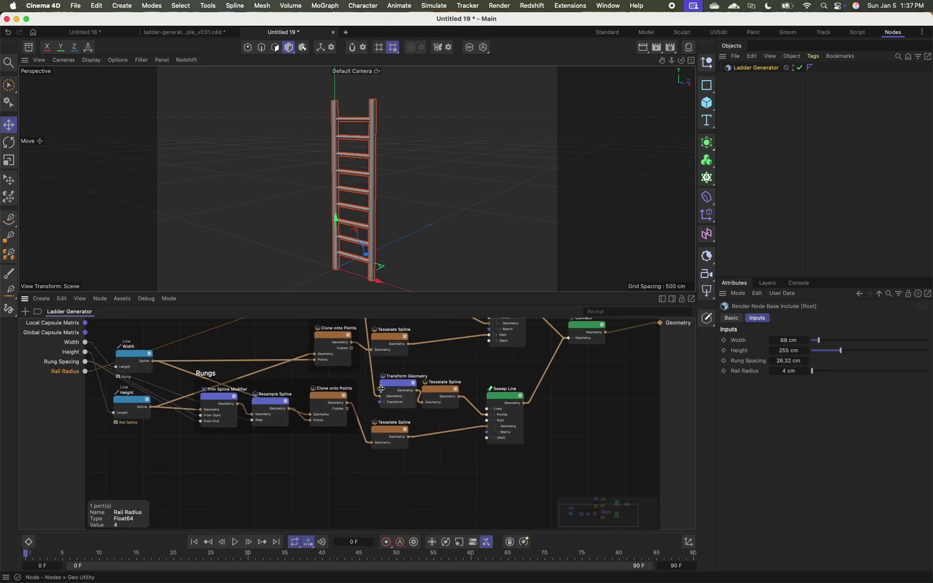
drag(391, 385, 389, 379)
drag(390, 427, 393, 442)
click(381, 402)
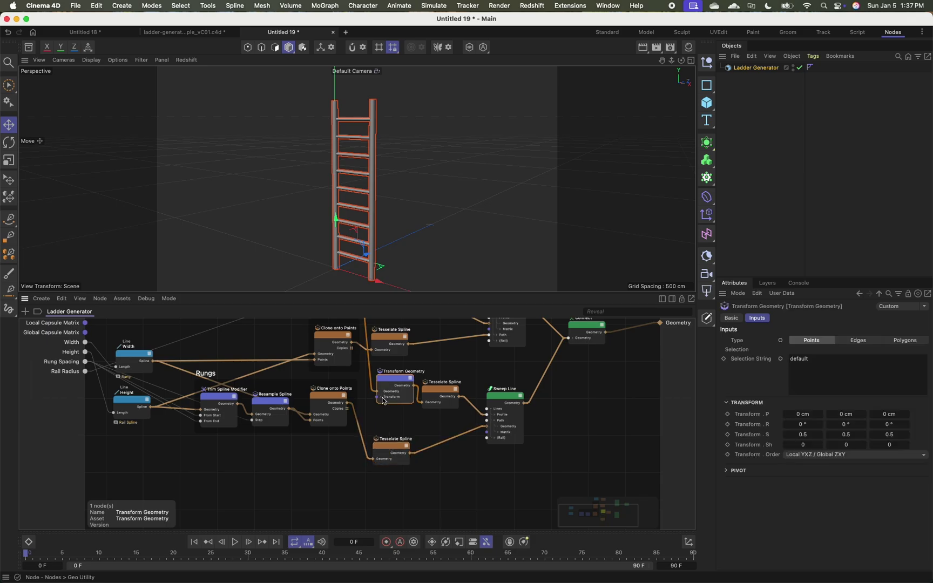
click(381, 398)
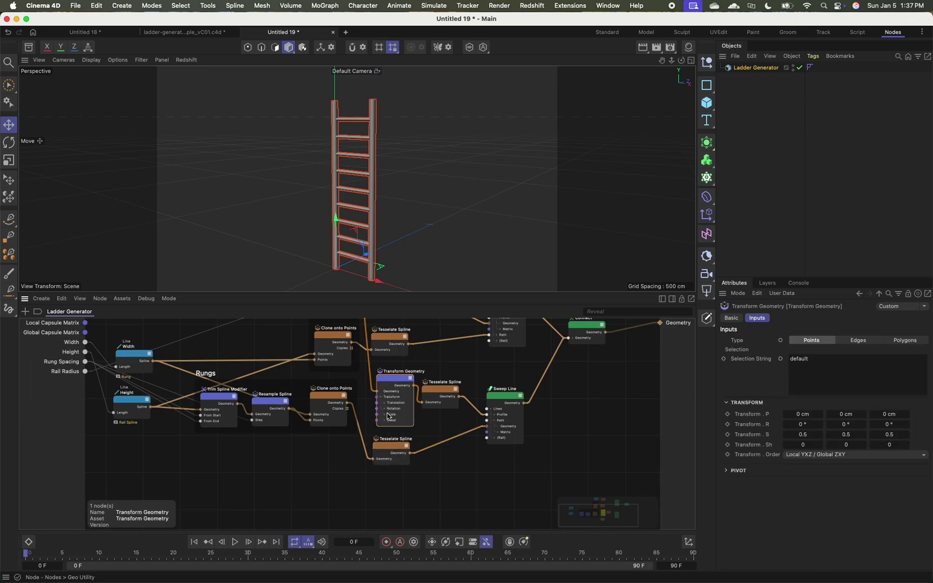
click(389, 416)
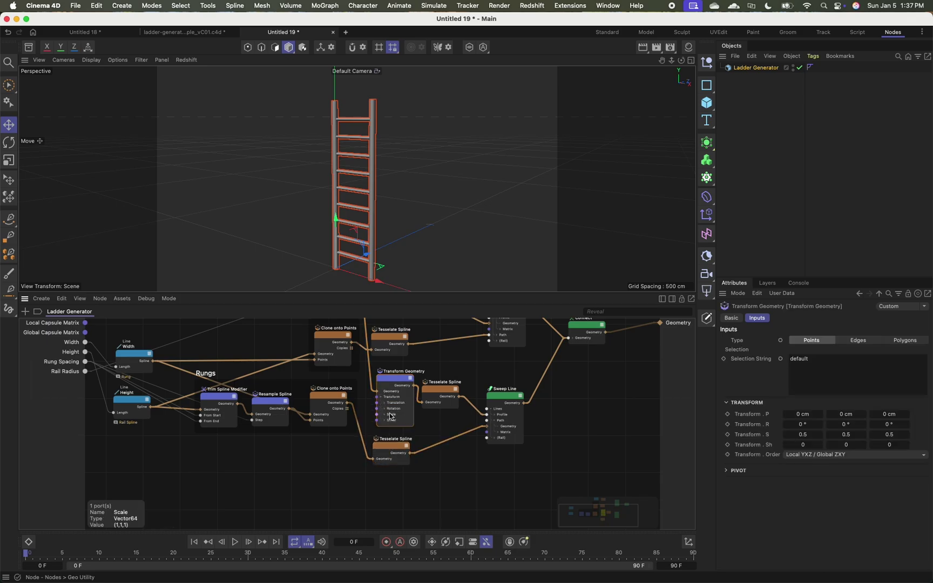
Add an IO - Float - Strength - Slider node and connect its Strength output to the rungs Transform Geometry's Scale
double_click(301, 451)
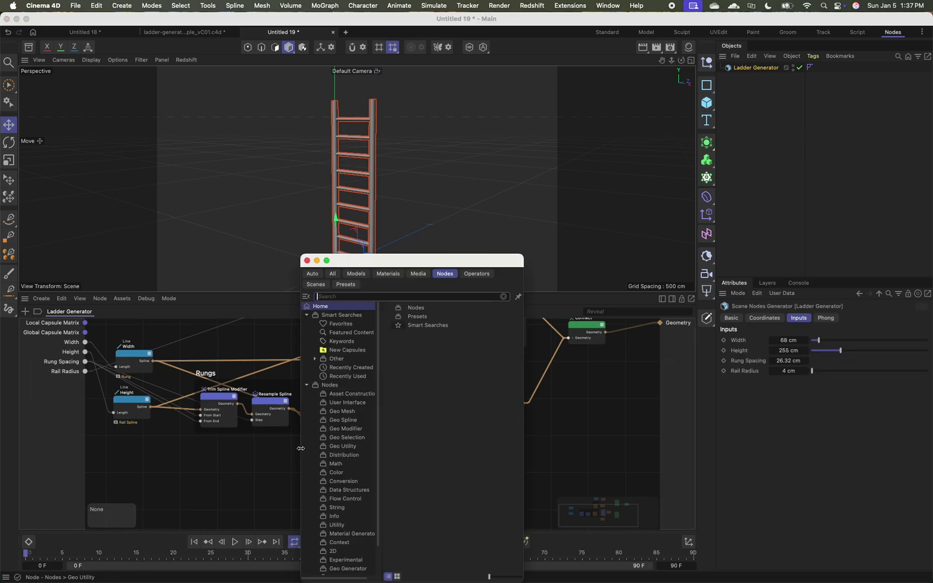
text(io -)
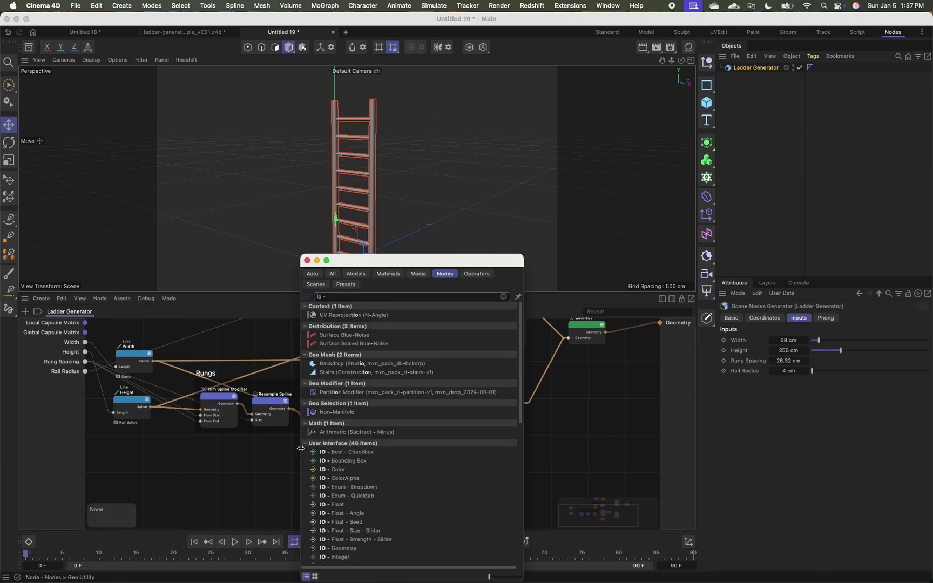
text( float)
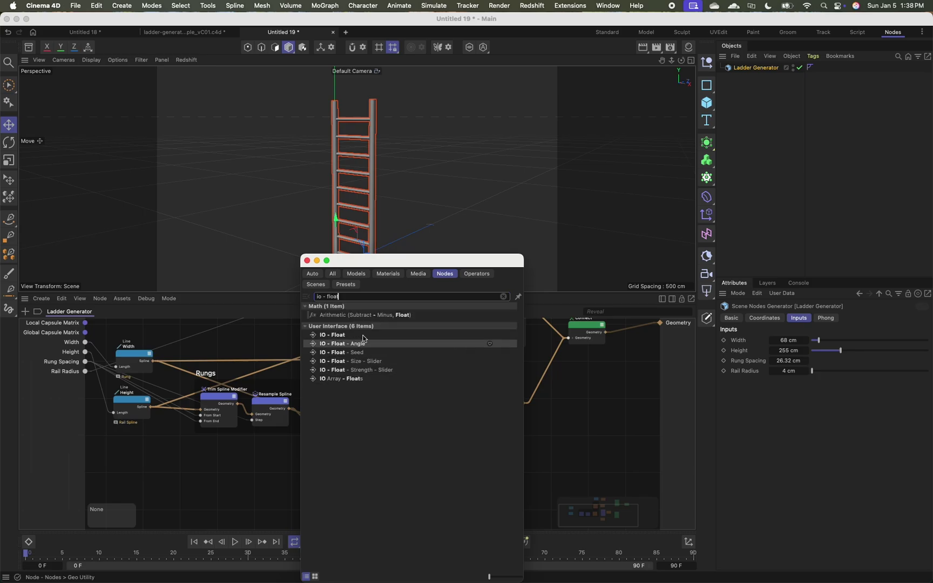
drag(382, 371, 318, 460)
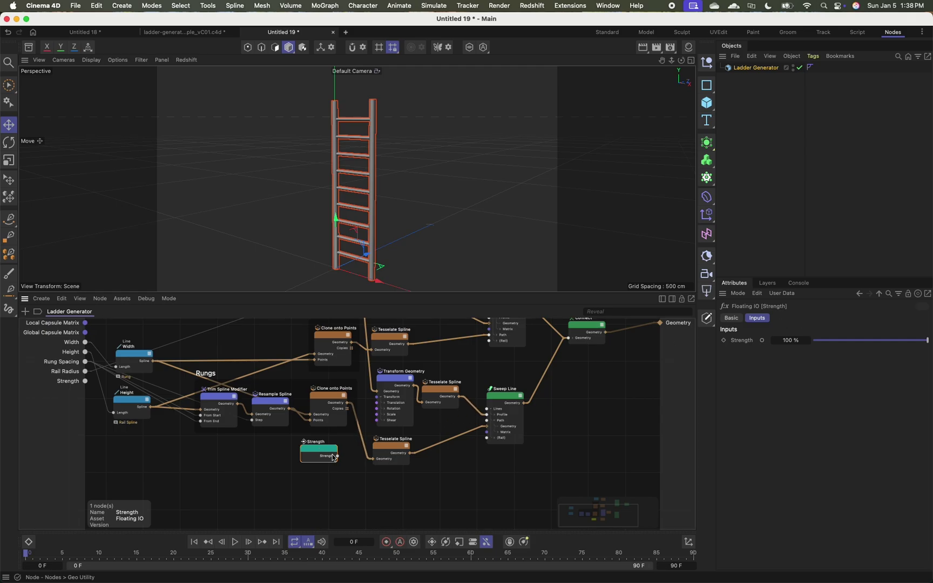
drag(338, 459, 376, 414)
Set the generator's new Strength input to 44 % and rename it Rung Ratio
click(339, 479)
drag(901, 343, 862, 347)
double_click(70, 382)
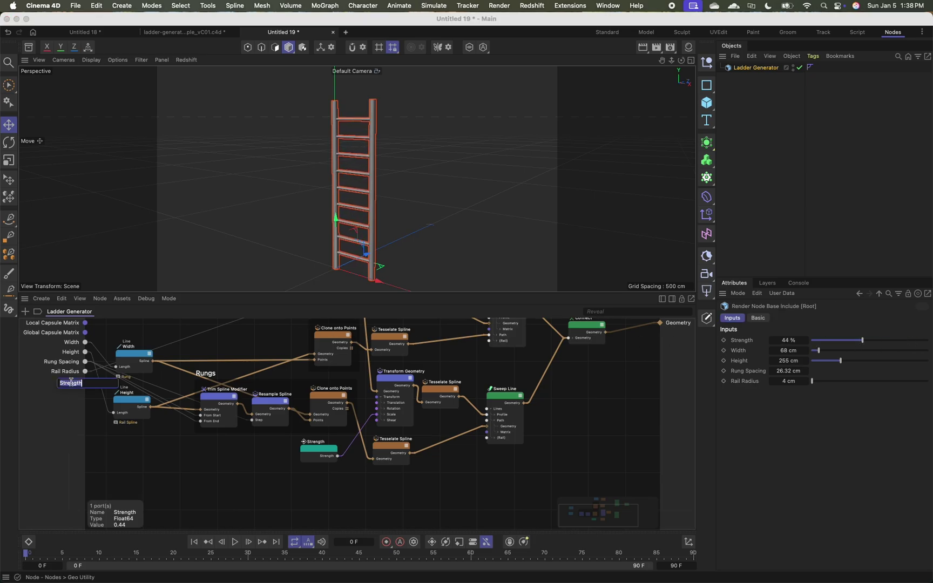
text(Ru)
text(ng Ratio)
key(Return)
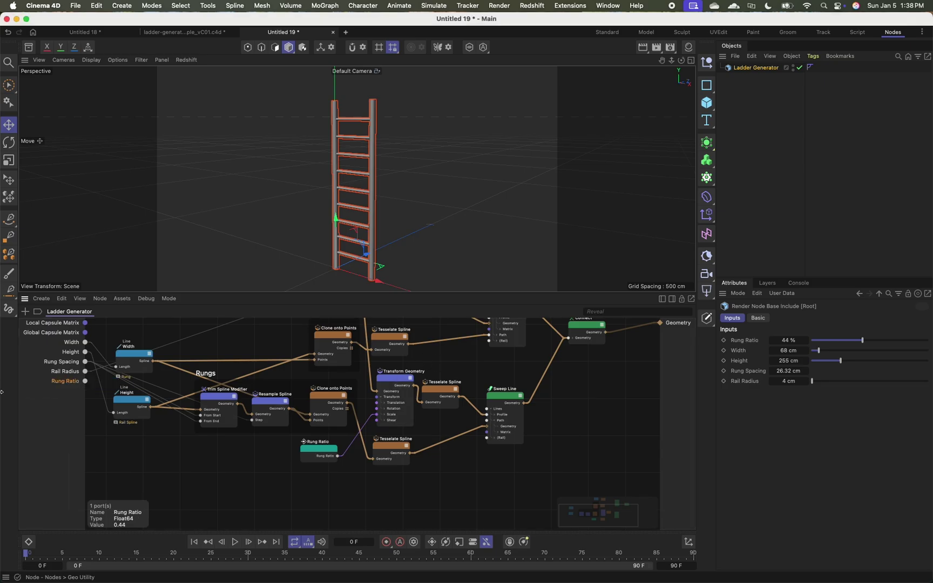
Set Width to 127 cm, Rung Spacing to 26.67 cm and Rung Ratio to 40 %; try a 9 cm Rail Radius and undo it
click(39, 411)
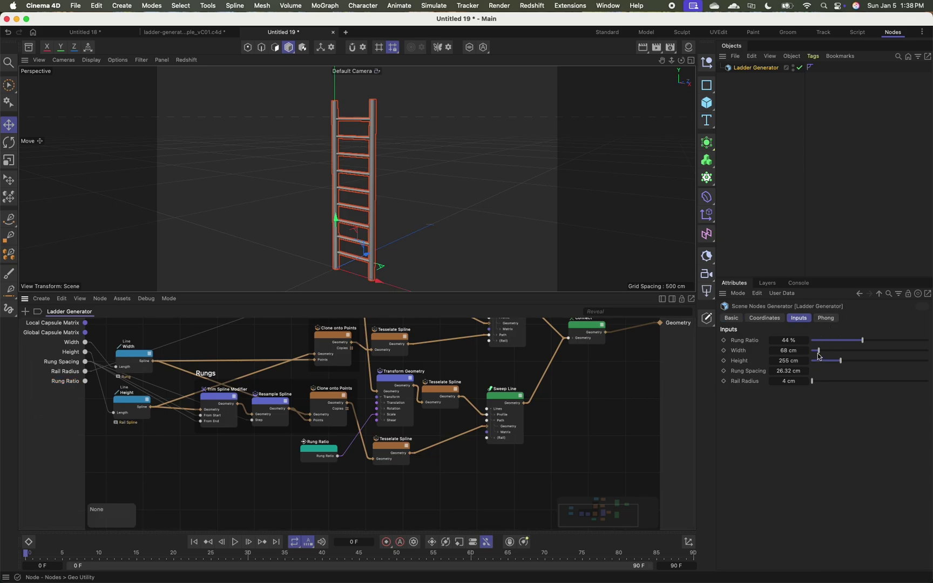
drag(819, 354, 794, 371)
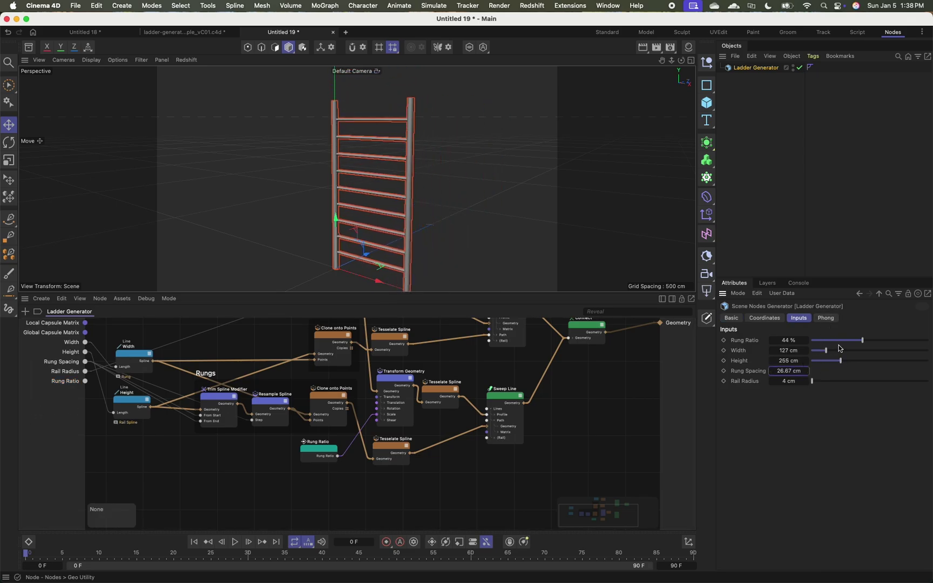
mouse_move(840, 341)
mouse_down()
mouse_move(807, 340)
mouse_move(857, 340)
mouse_up()
drag(812, 381, 814, 377)
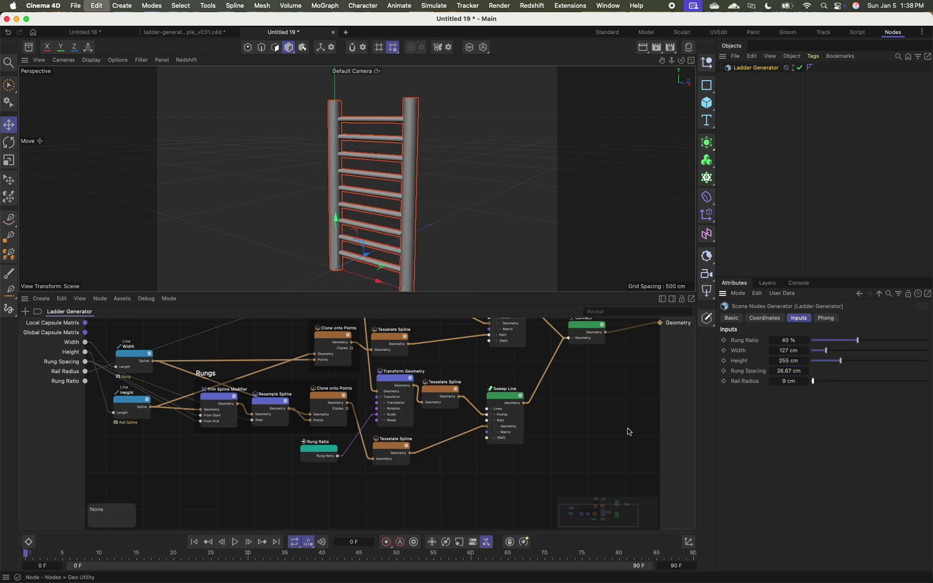
key(super+z)
Round the caps of both Sweep Line nodes with a bevel Size of 7.1 cm and a higher segment count
scroll(548, 391, right, 5)
click(424, 344)
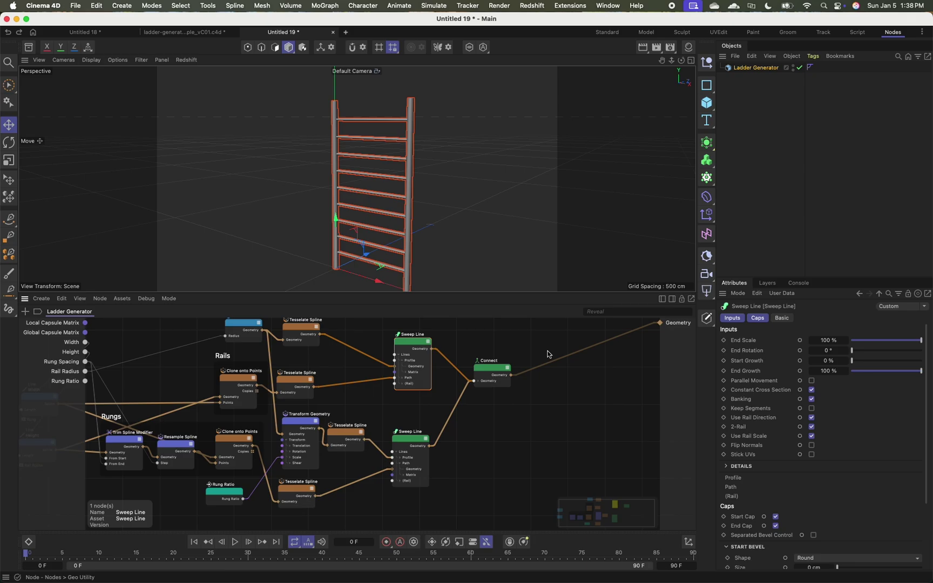
scroll(743, 450, down, 4)
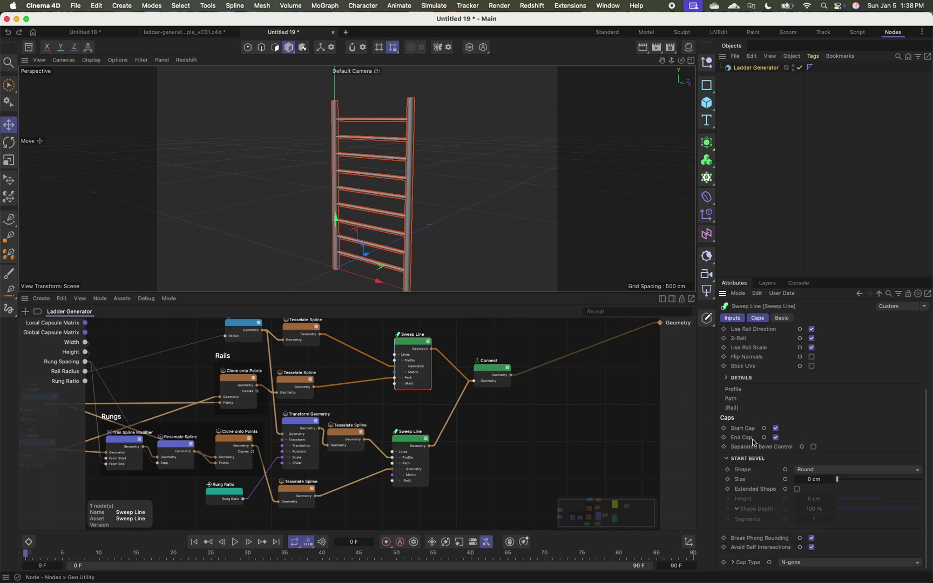
scroll(753, 441, up, 4)
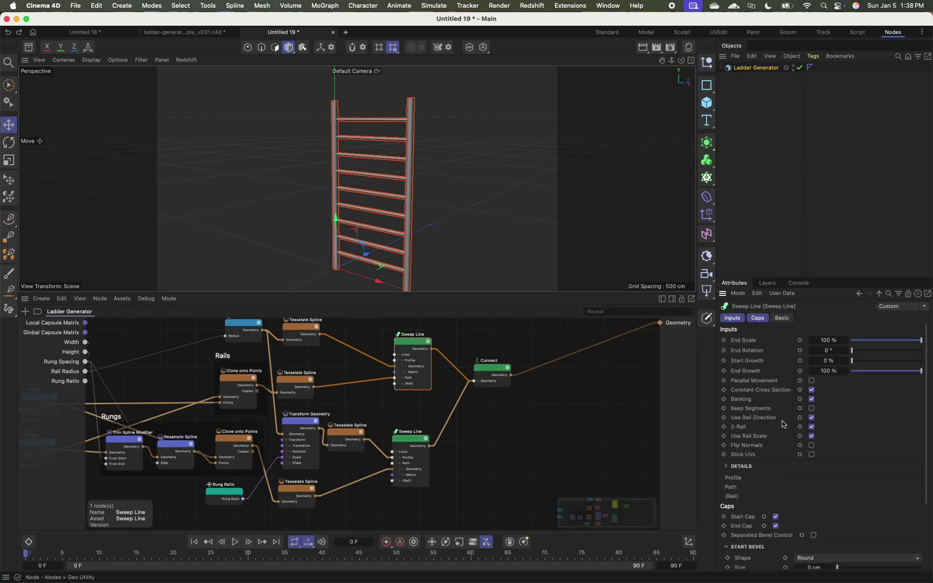
scroll(783, 421, down, 4)
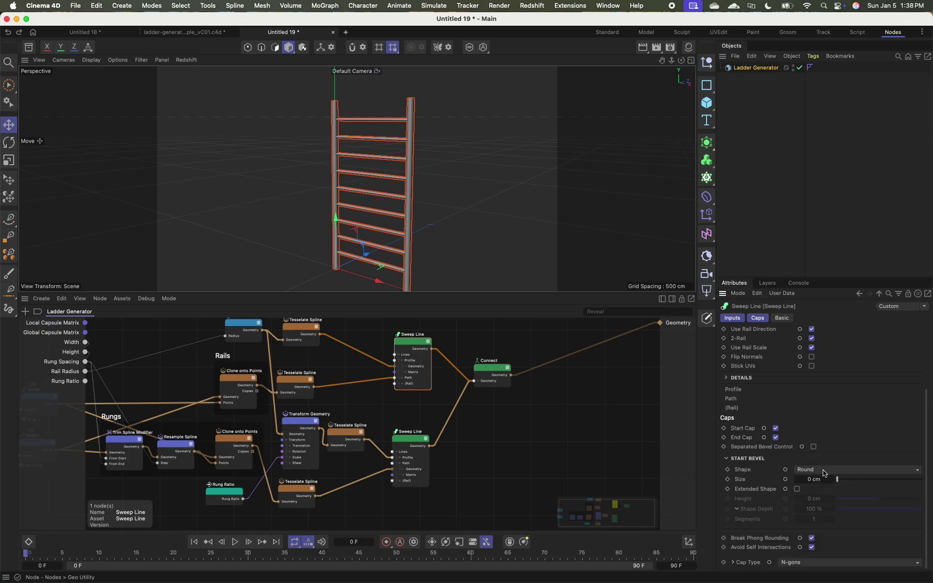
shift+click(413, 440)
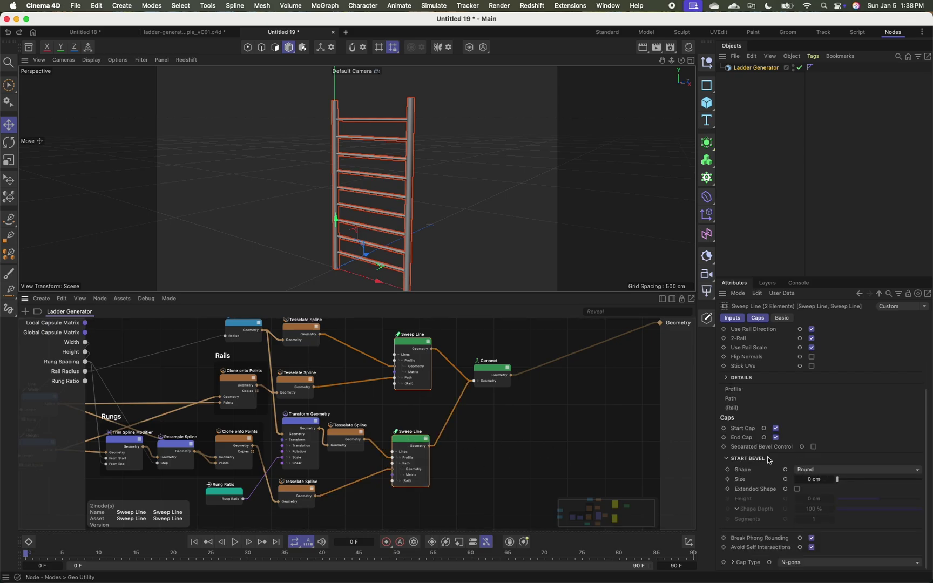
mouse_move(811, 478)
mouse_down()
mouse_move(831, 478)
mouse_move(800, 478)
mouse_move(818, 479)
mouse_up()
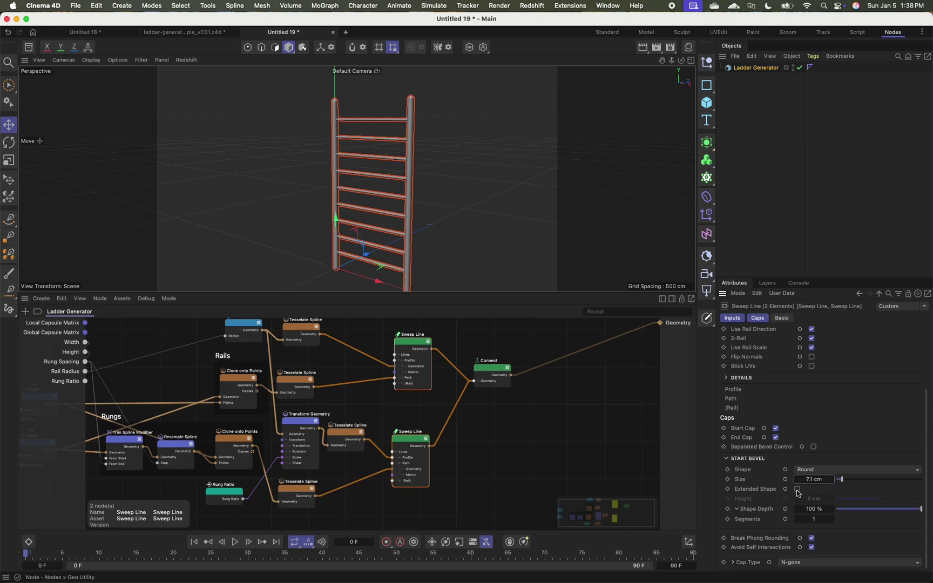
click(832, 520)
click(529, 425)
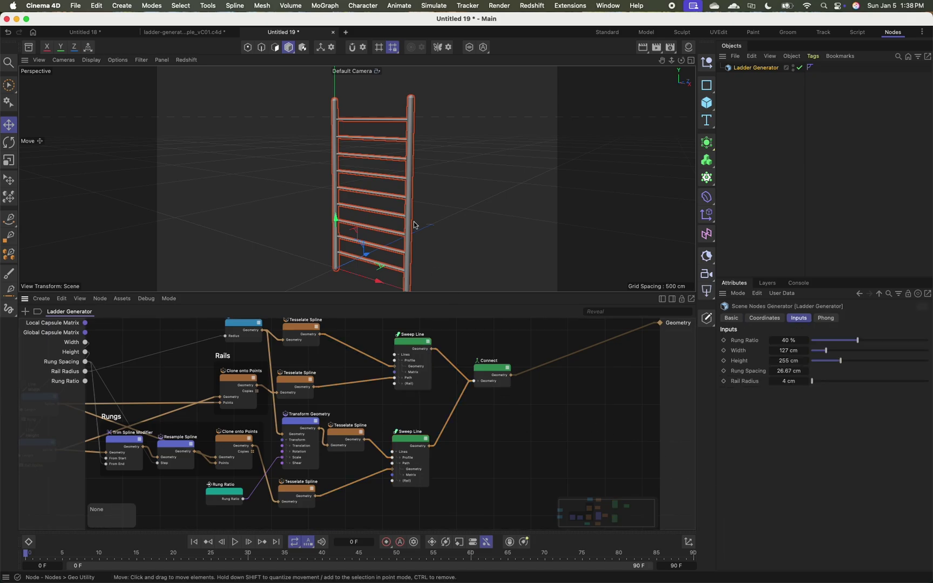
scroll(413, 172, up, 5)
alt+drag(375, 142, 384, 237)
Turn off the Start Cap and End Cap on the rungs Sweep Line
click(413, 436)
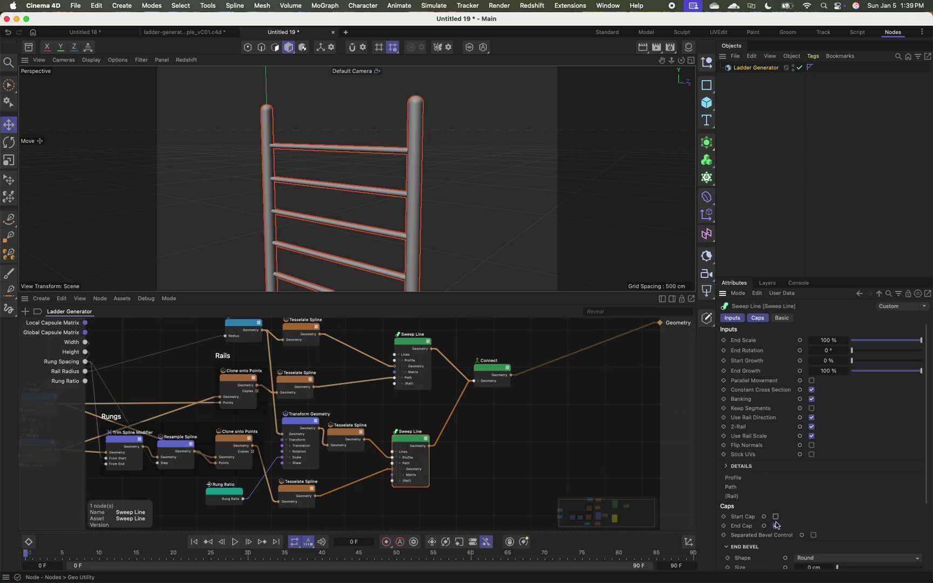
click(433, 387)
alt+middle_drag(383, 367, 447, 375)
scroll(415, 388, down, 4)
alt+middle_drag(266, 394, 235, 427)
alt+drag(379, 213, 374, 200)
key(h)
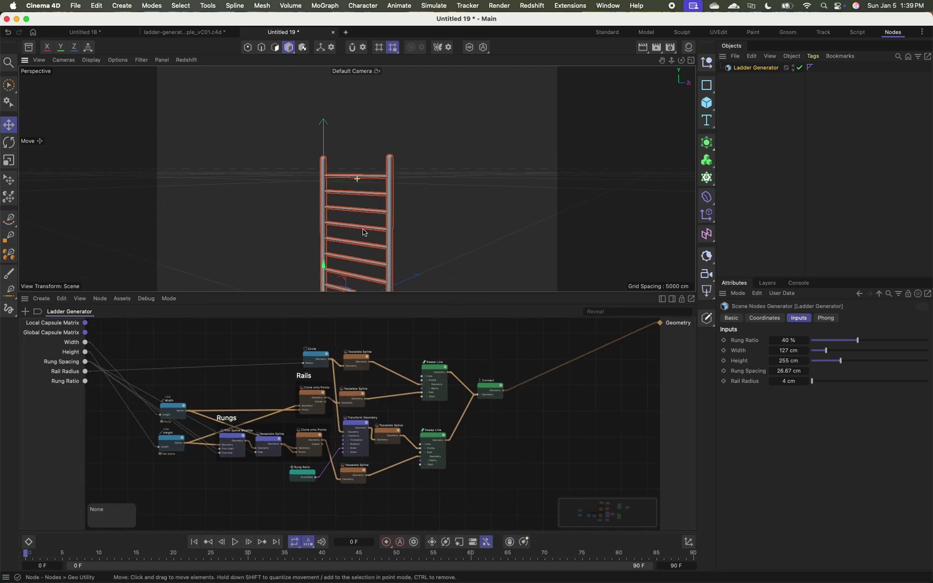
Reduce the Ladder Generator's Width to 64 cm and move the Connect node slightly closer to the Sweep Lines
click(735, 140)
scroll(399, 178, up, 3)
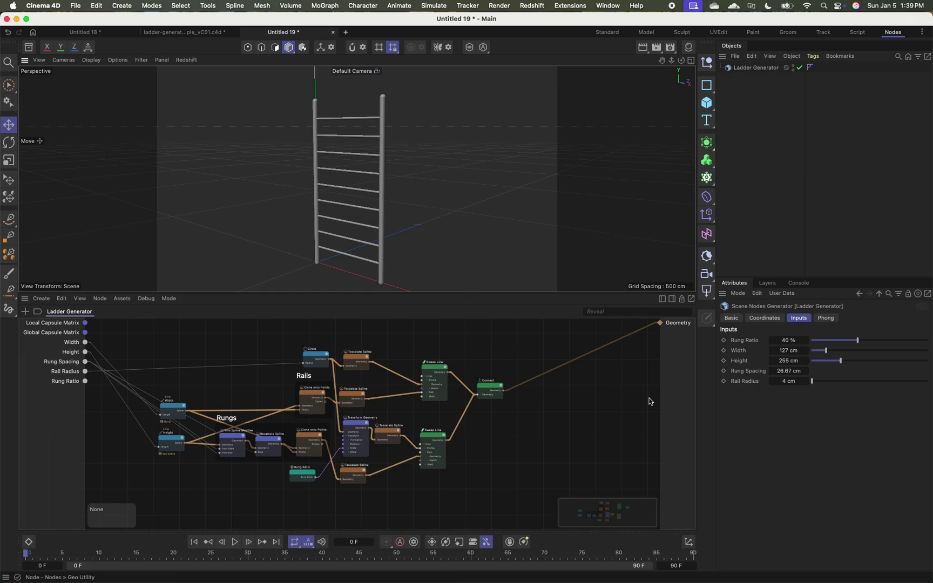
drag(824, 352, 819, 353)
alt+drag(334, 192, 313, 189)
drag(490, 387, 480, 401)
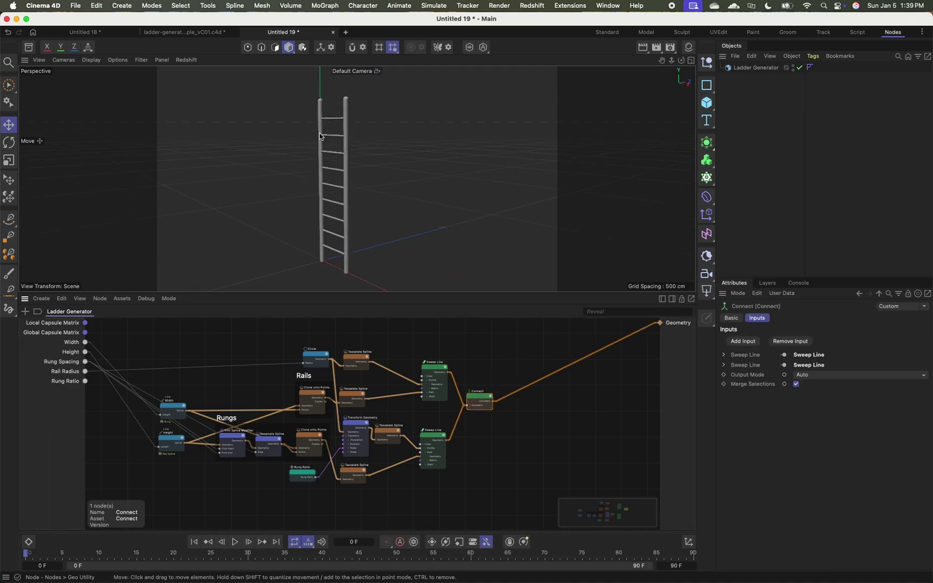
alt+drag(352, 230, 381, 226)
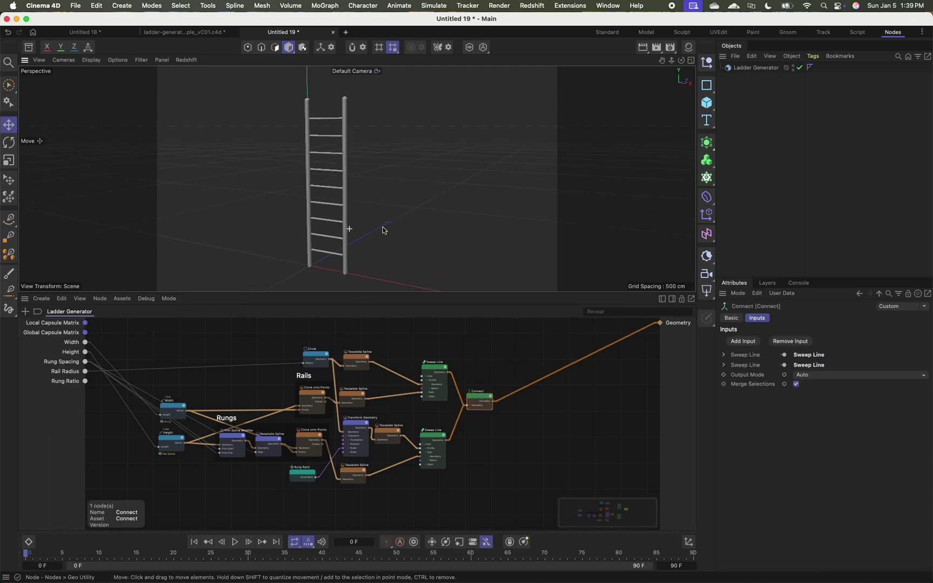
Insert a Transform Geometry node between the Connect node and the generator's Geometry output, replacing the direct connection
double_click(518, 412)
text(tran)
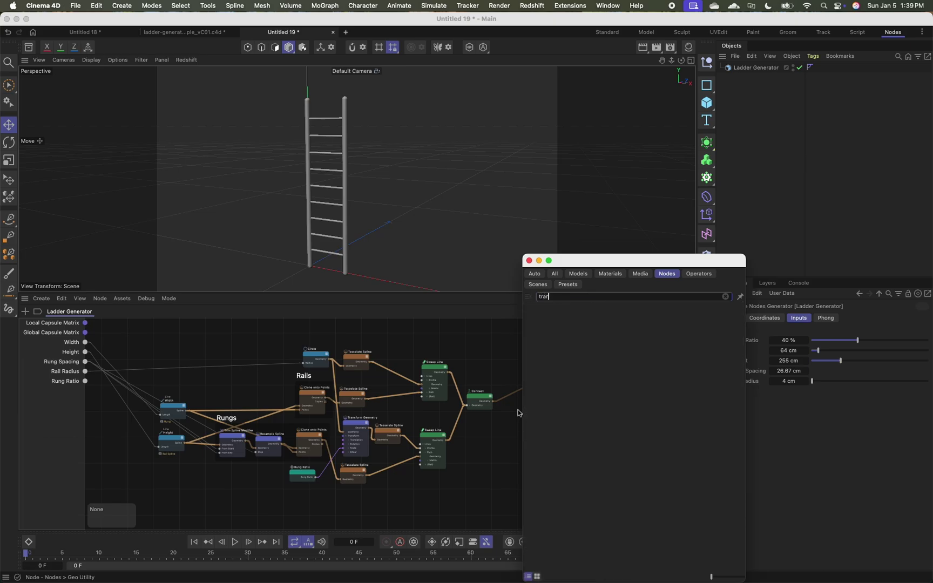
text(sform)
drag(548, 467, 512, 396)
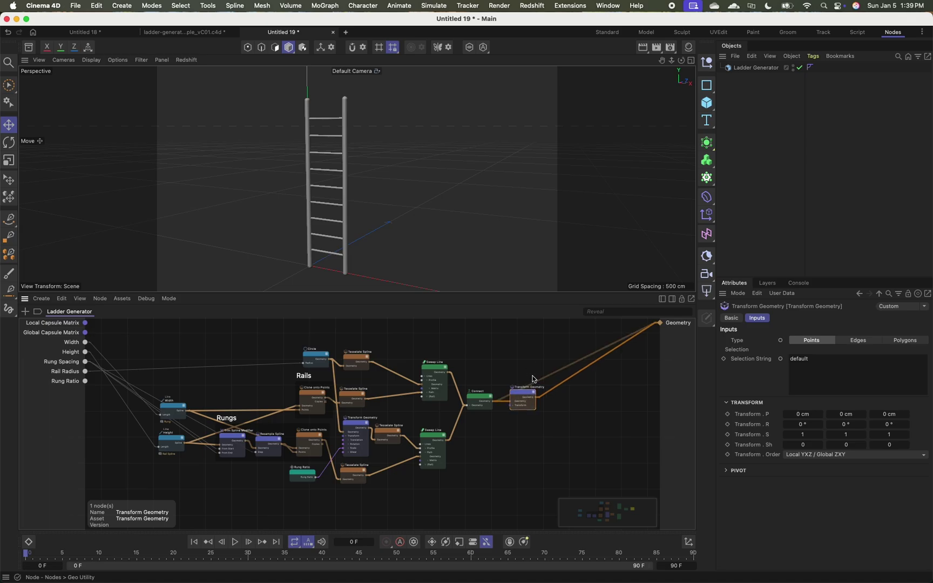
click(543, 379)
click(523, 393)
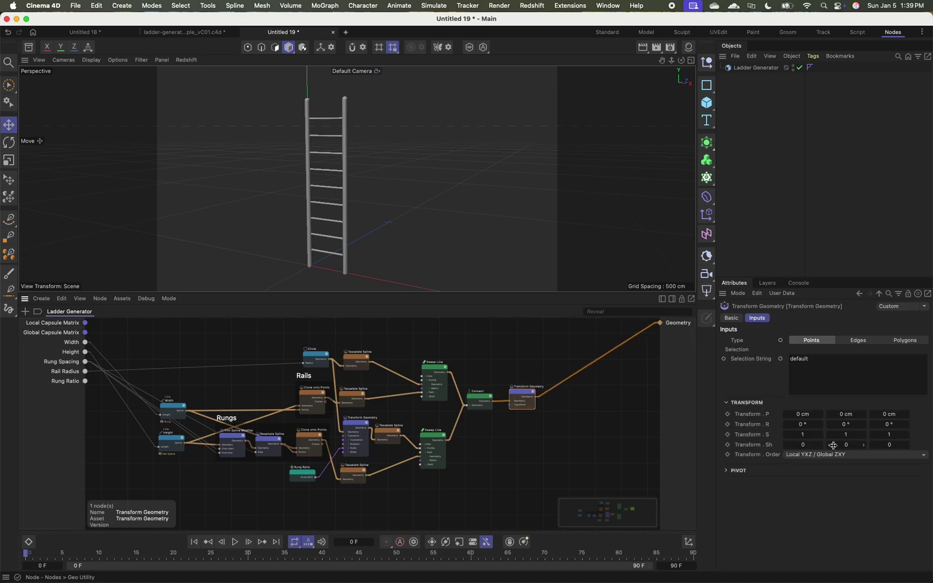
Tilt the ladder by setting the final Transform Geometry's first rotation value to 12°, and expand that node's Transform port
drag(804, 421, 399, 205)
drag(799, 425, 776, 429)
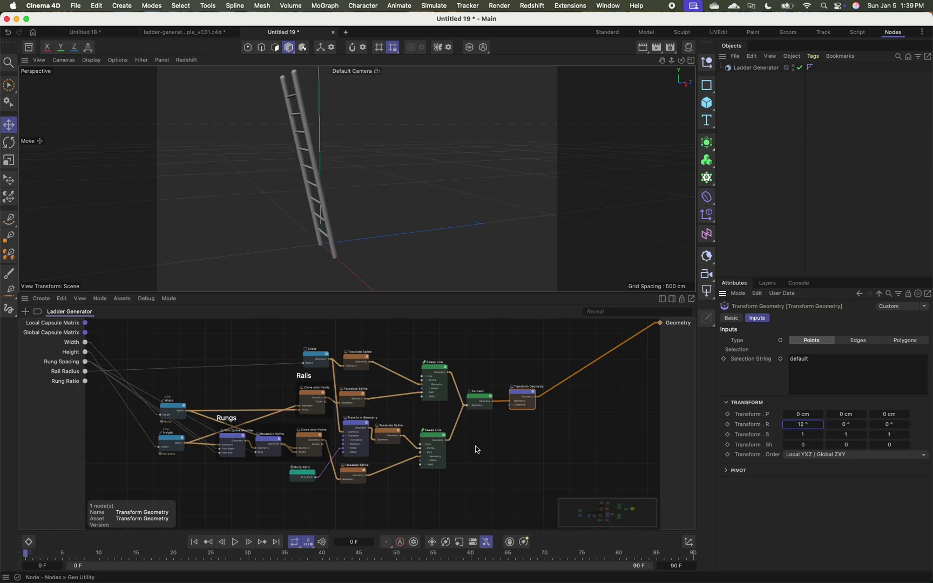
scroll(507, 428, up, 3)
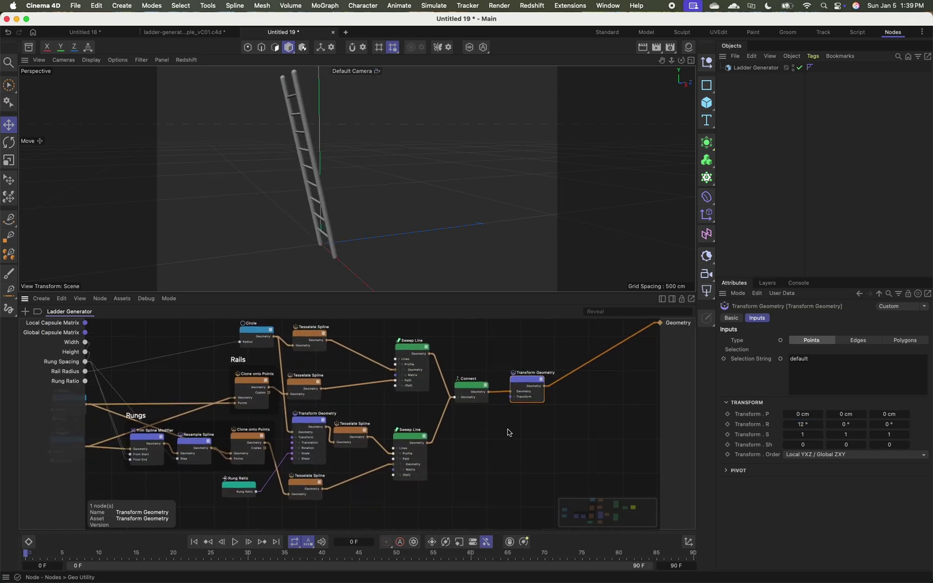
drag(515, 400, 513, 399)
click(515, 399)
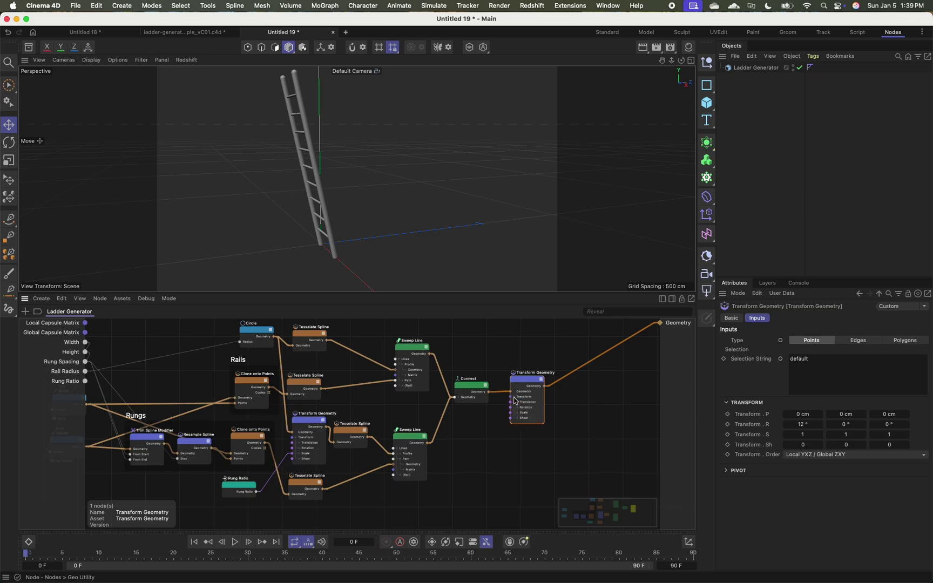
Expand the Rotation port of the final Transform Geometry node
click(517, 407)
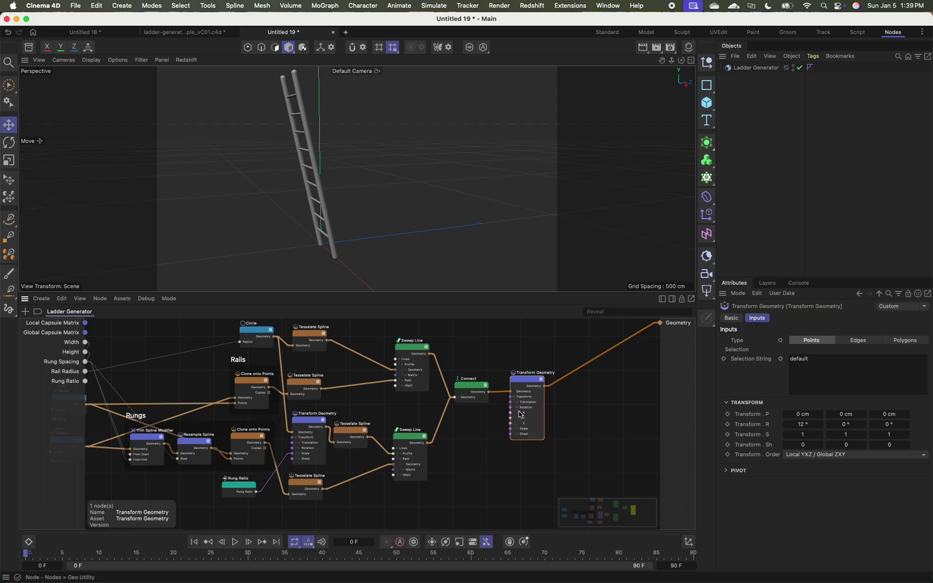
drag(512, 413, 86, 390)
double_click(74, 392)
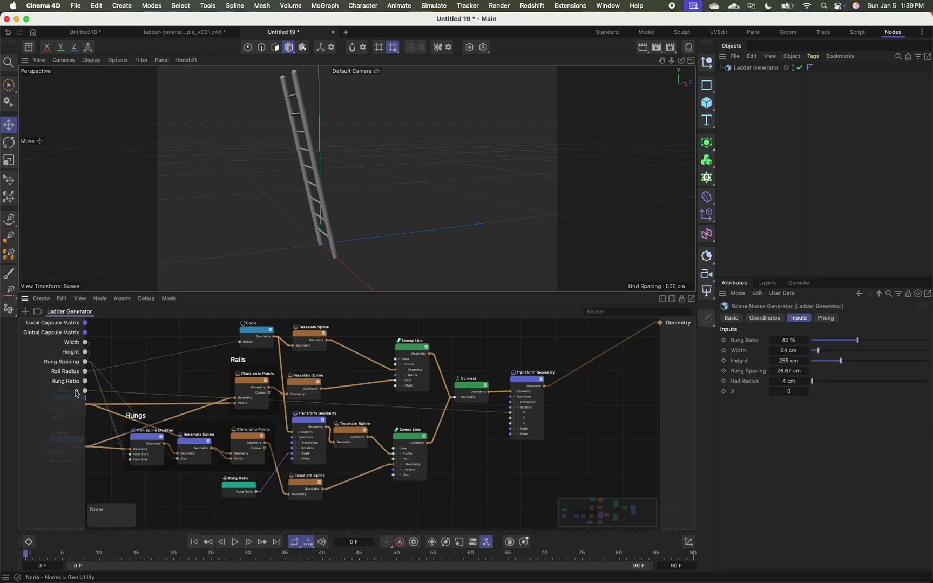
click(68, 411)
double_click(79, 392)
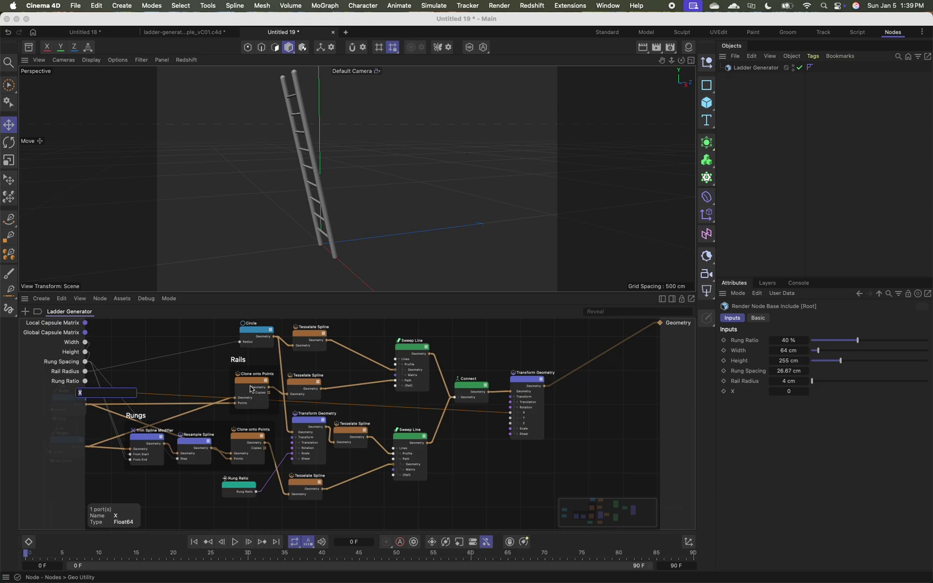
key(super)
key(super)
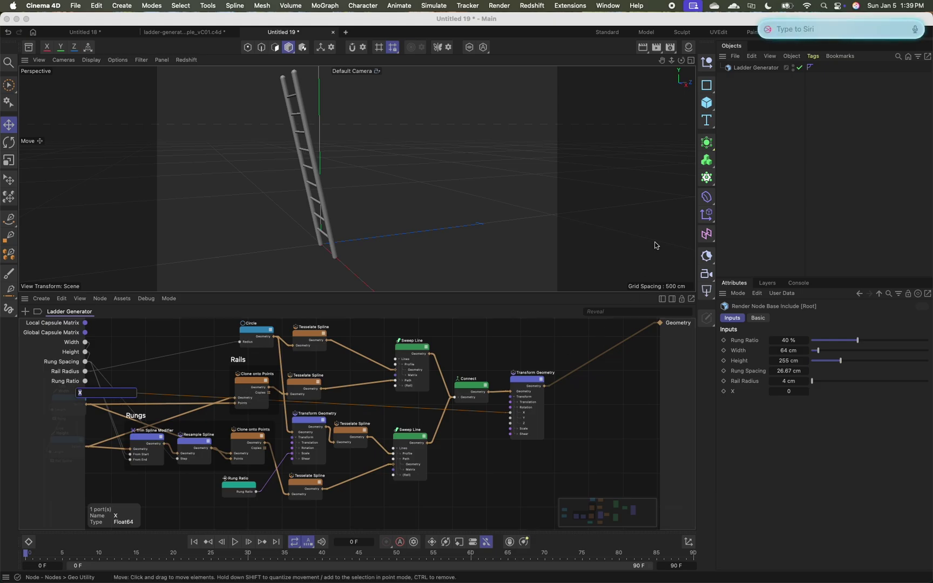
click(651, 147)
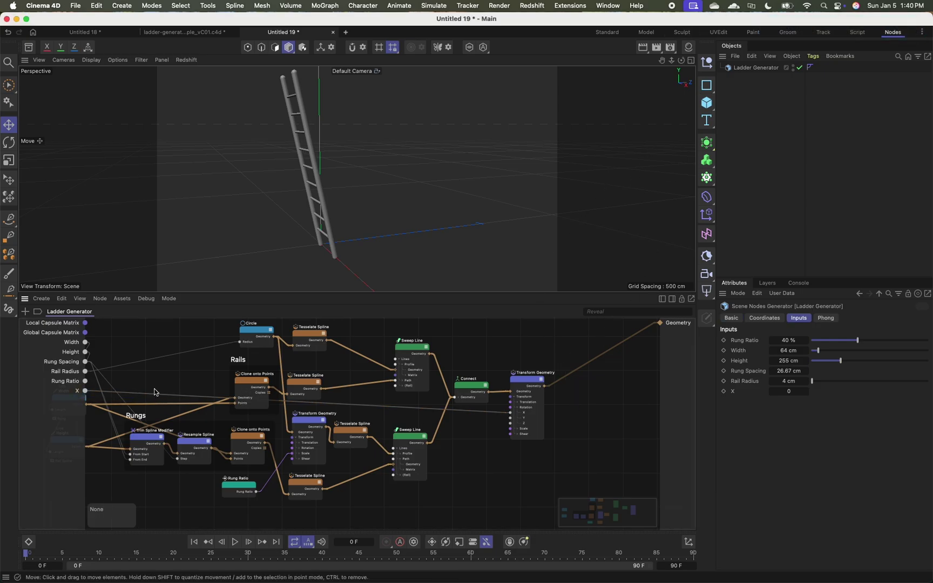
key(Delete)
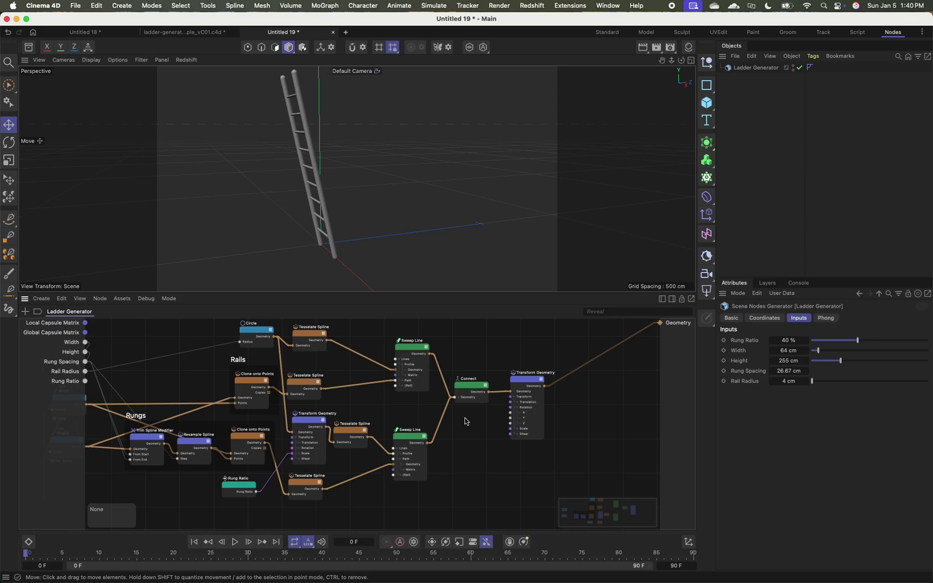
Add an IO Float - Angle node as a generator input and connect it to the final Transform Geometry's Rotation X
double_click(463, 419)
text(io angle)
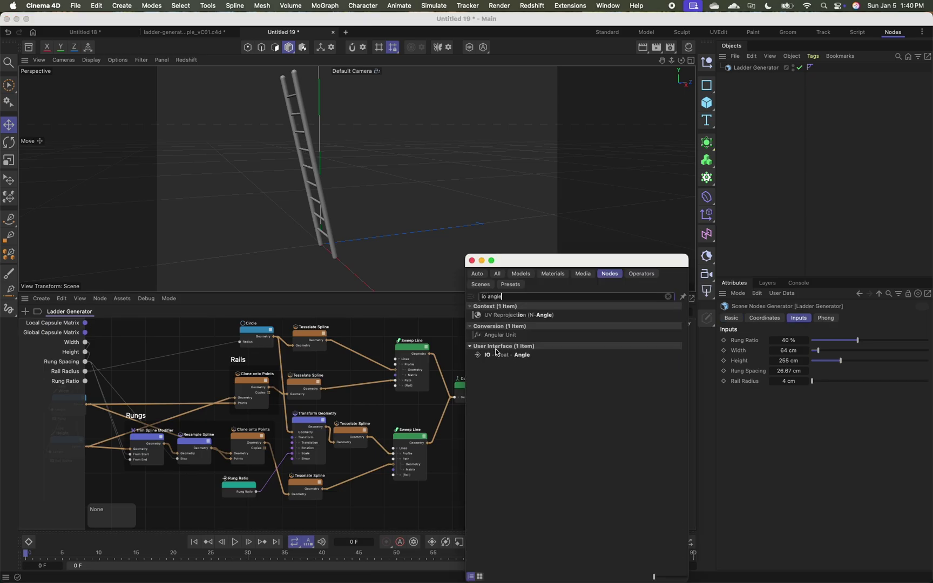
double_click(496, 355)
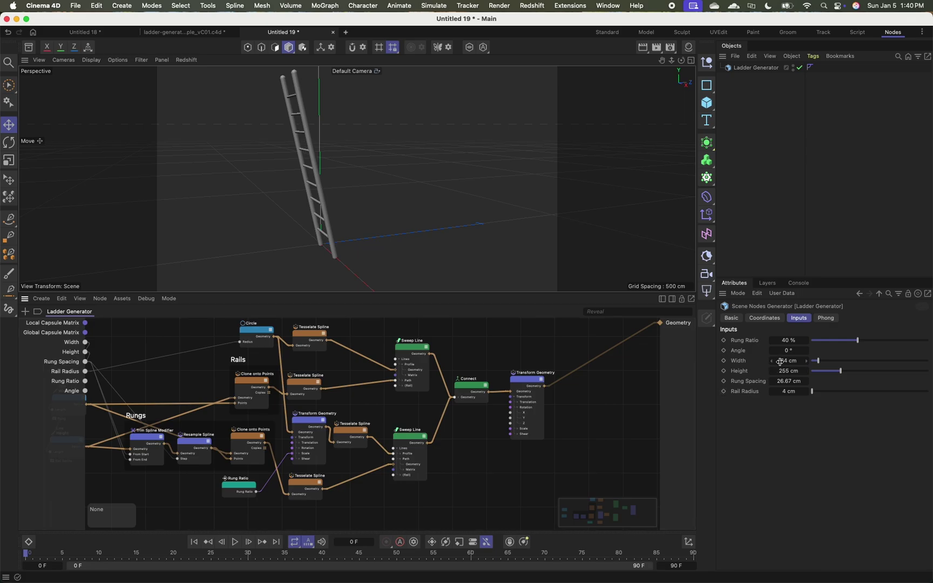
drag(84, 391, 510, 412)
Lean the ladder the opposite way with the generator's Angle input, and place the Angle node just below the Connect node
click(479, 474)
mouse_move(792, 351)
mouse_down()
mouse_move(778, 350)
mouse_move(791, 351)
mouse_up()
drag(458, 425, 467, 419)
Insert a Geometry Axis node between the final Transform Geometry and the Geometry output, and set its Align Z to 100 %
double_click(609, 404)
text(geo)
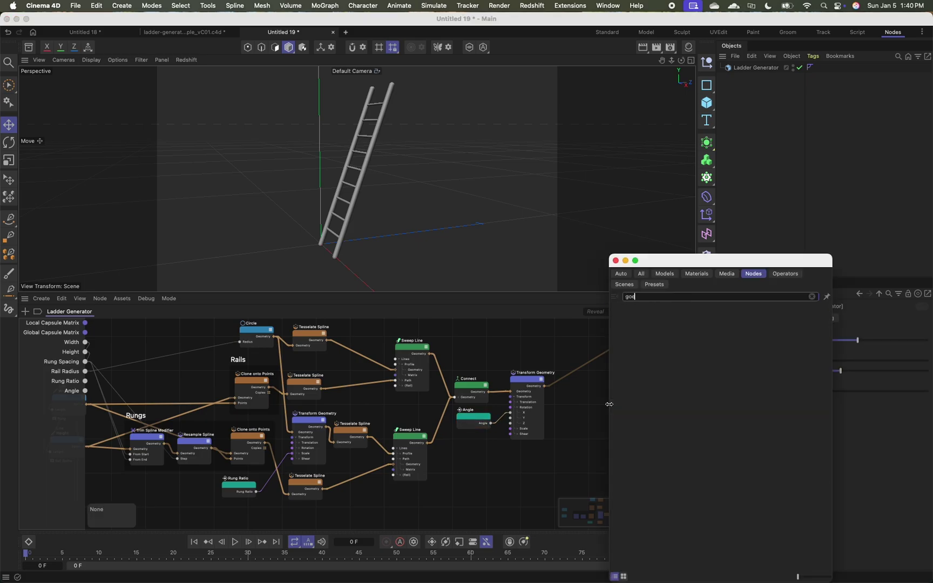
text( ax)
drag(643, 308, 582, 378)
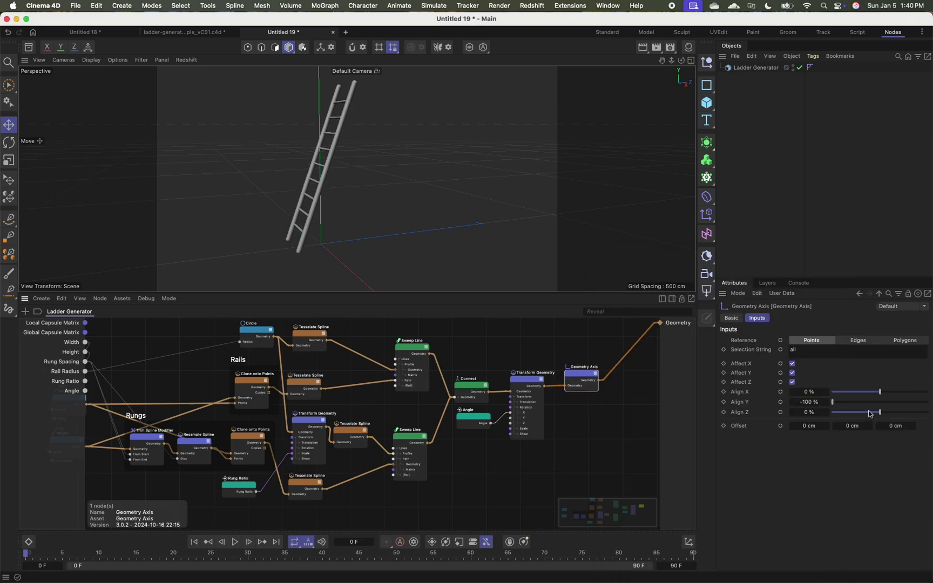
drag(870, 414, 930, 424)
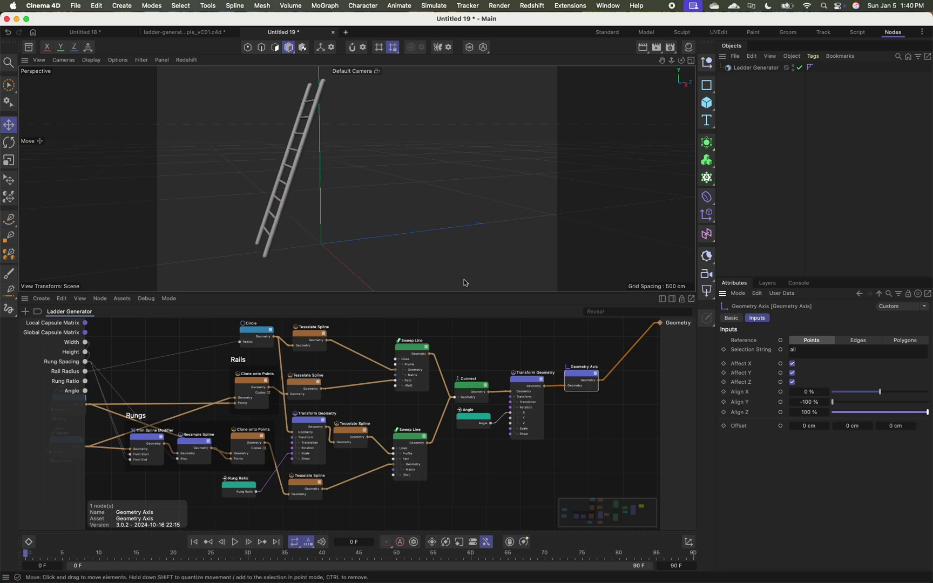
Set the Ladder Generator's Angle to -22° and view the leaning ladder from a more frontal direction
click(477, 458)
mouse_move(788, 347)
mouse_down()
mouse_move(777, 348)
mouse_move(787, 347)
mouse_up()
alt+drag(271, 157, 361, 213)
alt+right_drag(360, 213, 326, 206)
alt+drag(327, 209, 366, 199)
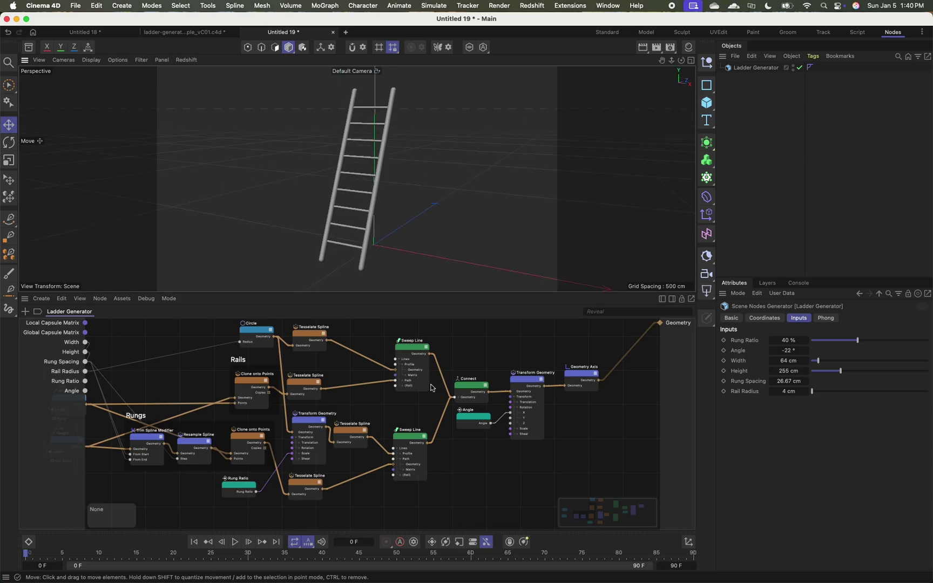
Lower the End Scale of the rails Sweep Line to 85 %
click(408, 352)
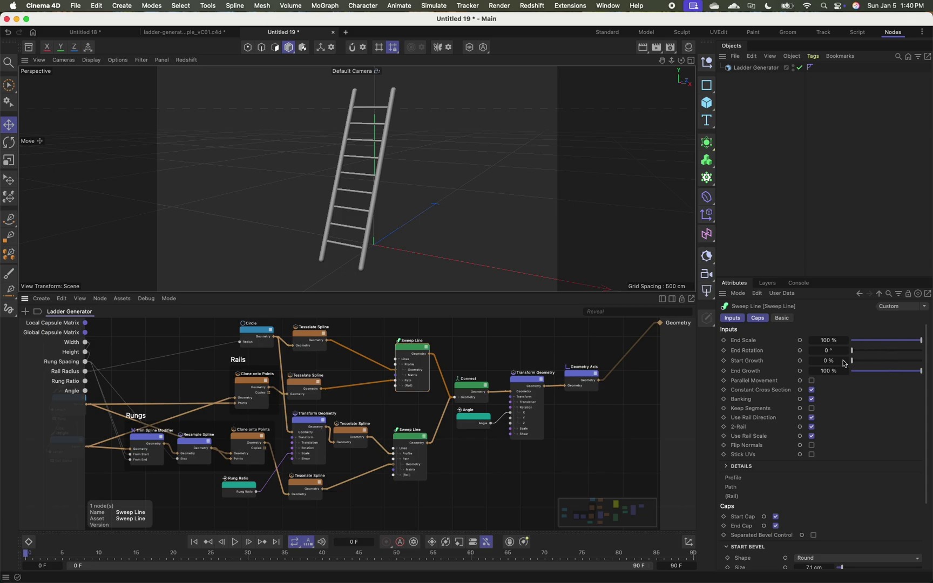
mouse_move(916, 342)
mouse_down()
mouse_move(899, 344)
mouse_move(920, 343)
mouse_move(912, 344)
mouse_up()
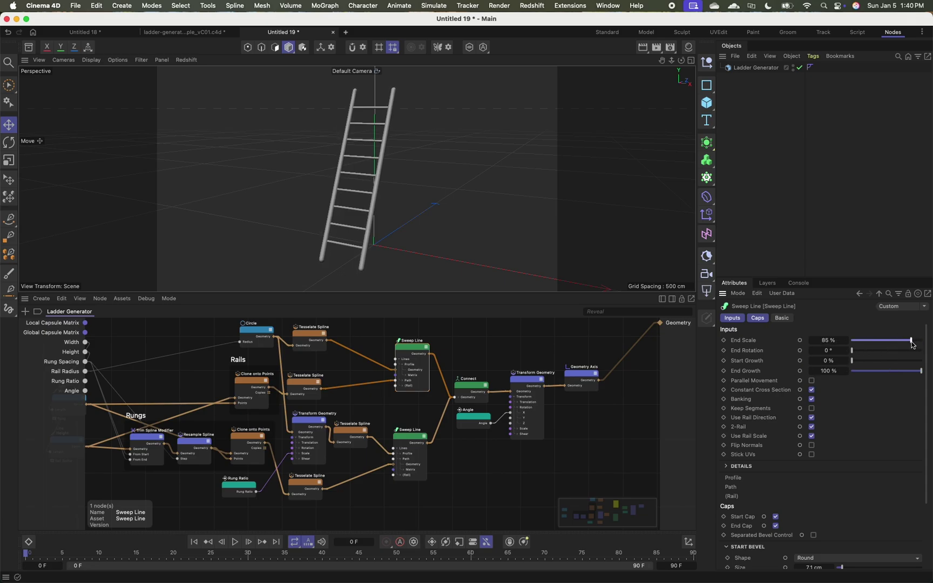
click(540, 472)
Raise the Ladder Generator's Rung Ratio to 77 %
alt+drag(351, 216, 475, 222)
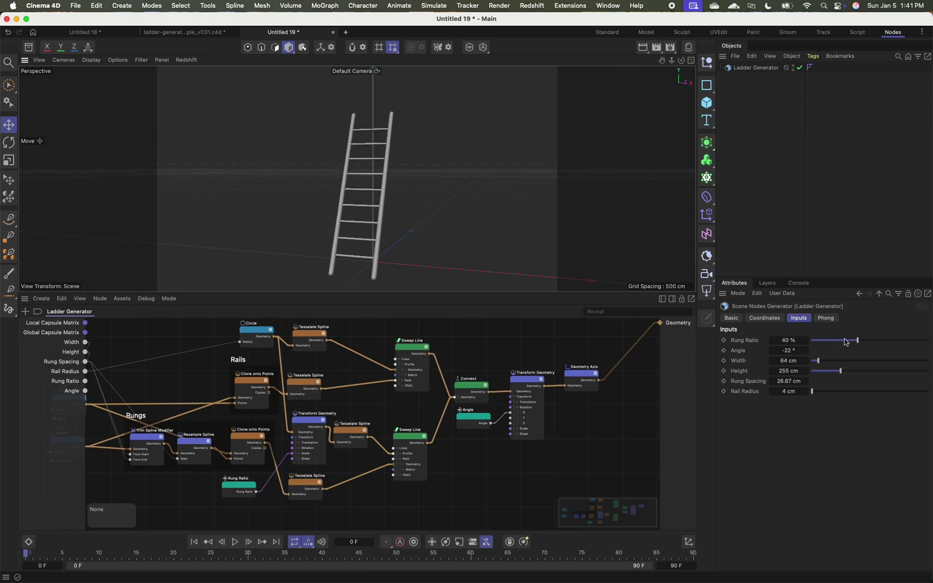
drag(846, 342, 891, 343)
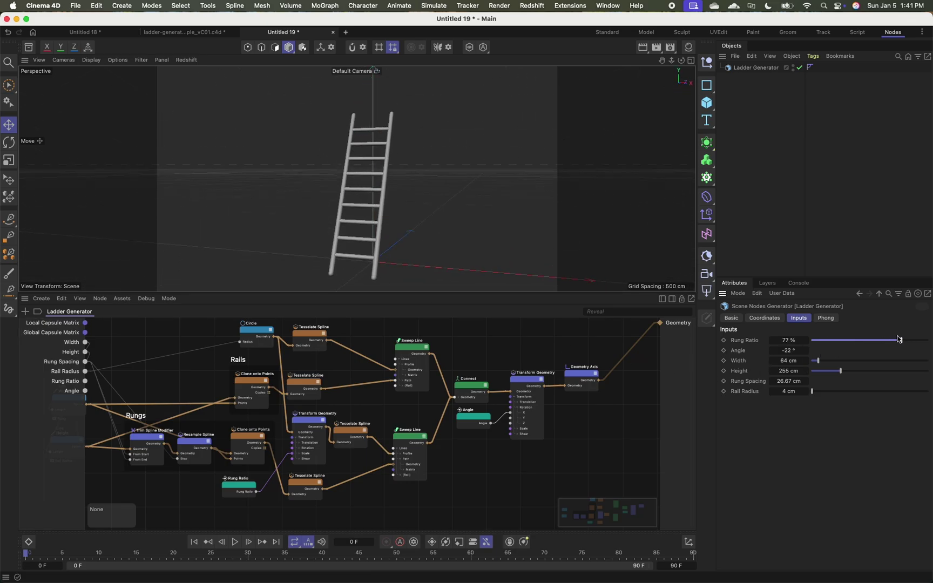
mouse_move(369, 212)
alt+mouse_down()
mouse_move(359, 235)
mouse_move(379, 218)
mouse_move(377, 203)
alt+mouse_up()
Load the Basic Wood material into the scene and apply it to the Ladder Generator
click(689, 47)
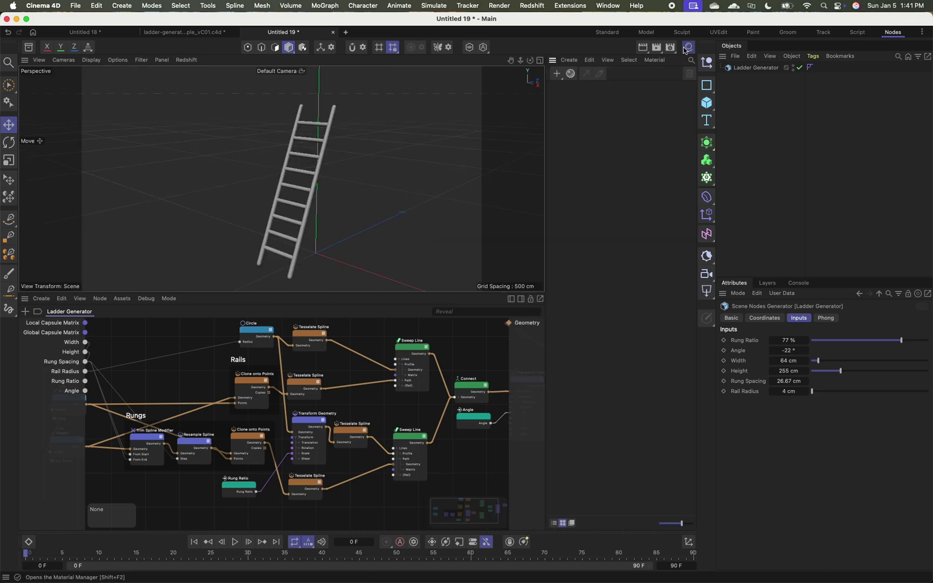
click(571, 76)
double_click(586, 121)
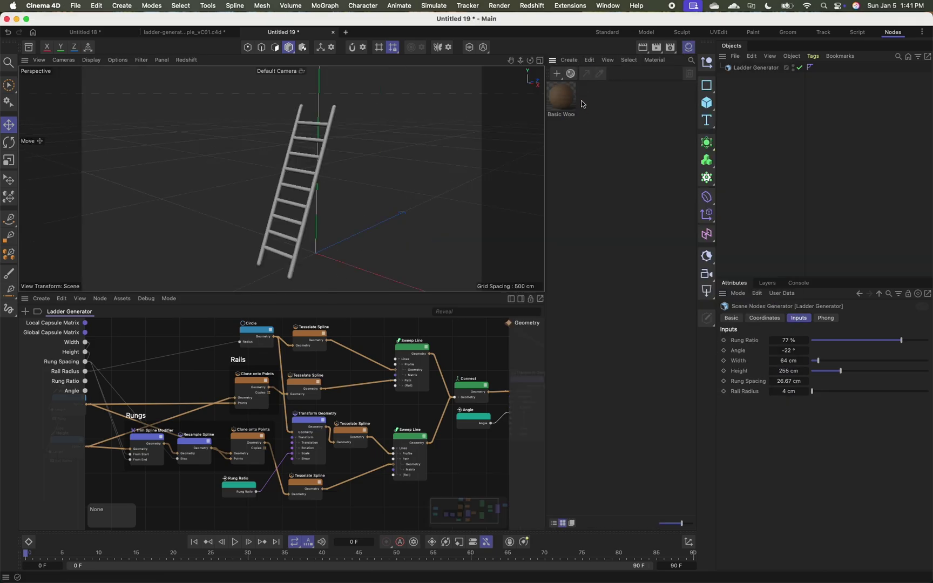
drag(748, 71, 754, 68)
click(688, 47)
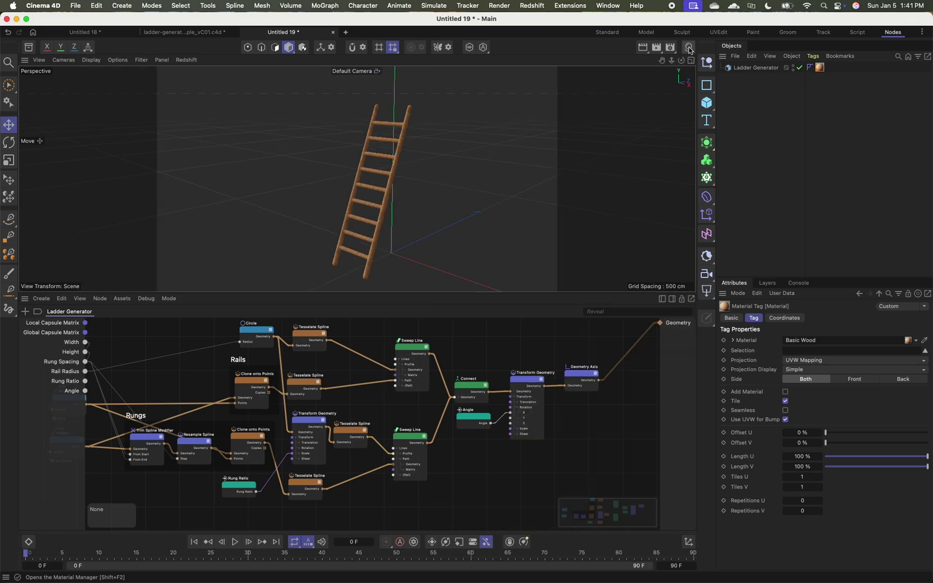
alt+drag(380, 178, 380, 184)
alt+middle_drag(387, 201, 382, 180)
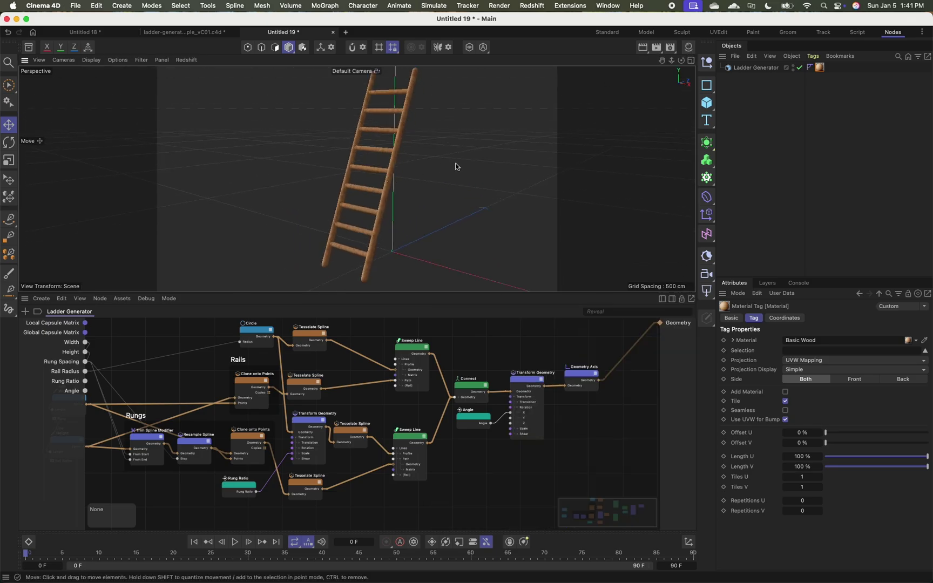
In the Standard layout, set the ladder's Angle to -21°, Width to 67 cm, Height to 190 cm, Rung Spacing to 28.11 cm and Rail Radius to 3 cm
click(608, 33)
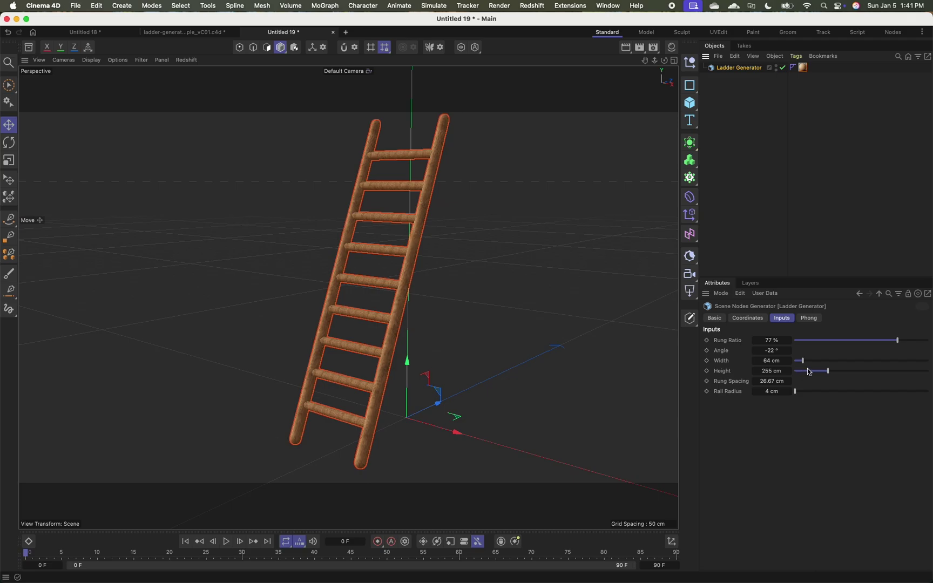
drag(802, 361, 795, 391)
mouse_move(769, 351)
mouse_down()
mouse_move(790, 351)
mouse_move(769, 350)
mouse_up()
click(744, 197)
alt+drag(462, 276, 535, 207)
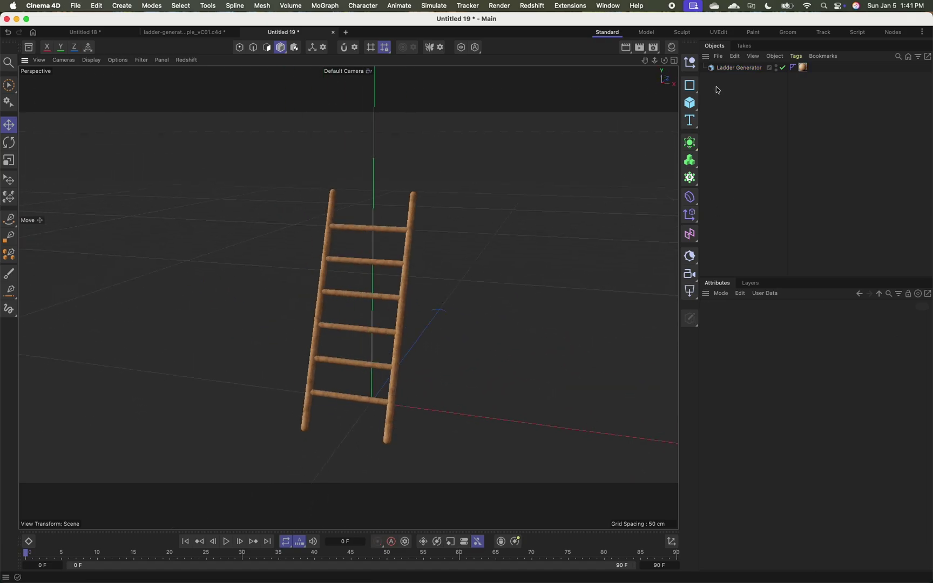
click(735, 68)
drag(773, 353, 772, 350)
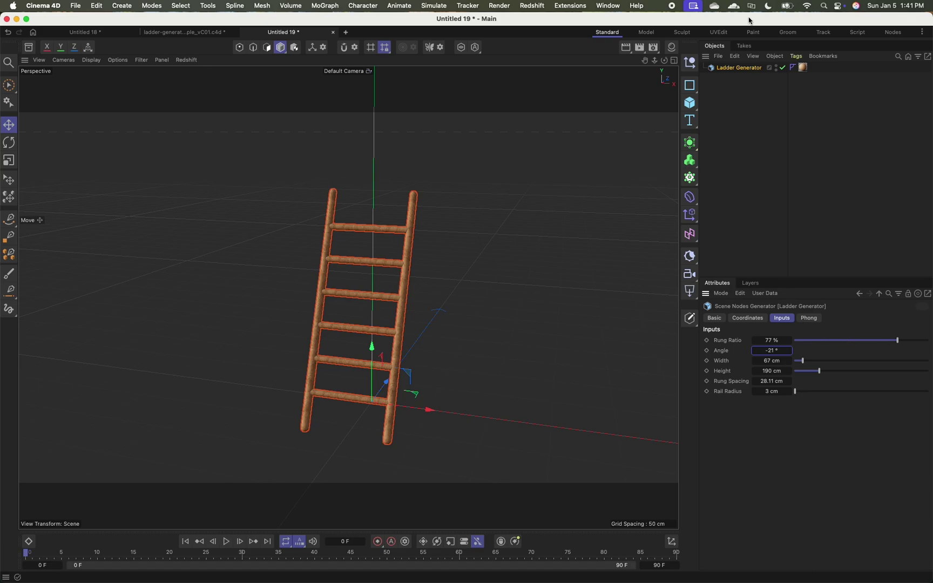
Duplicate the Ladder Generator along the X axis and set the copy's Height to 393 cm
ctrl+drag(430, 410, 563, 415)
scroll(564, 414, down, 3)
alt+middle_drag(563, 414, 419, 393)
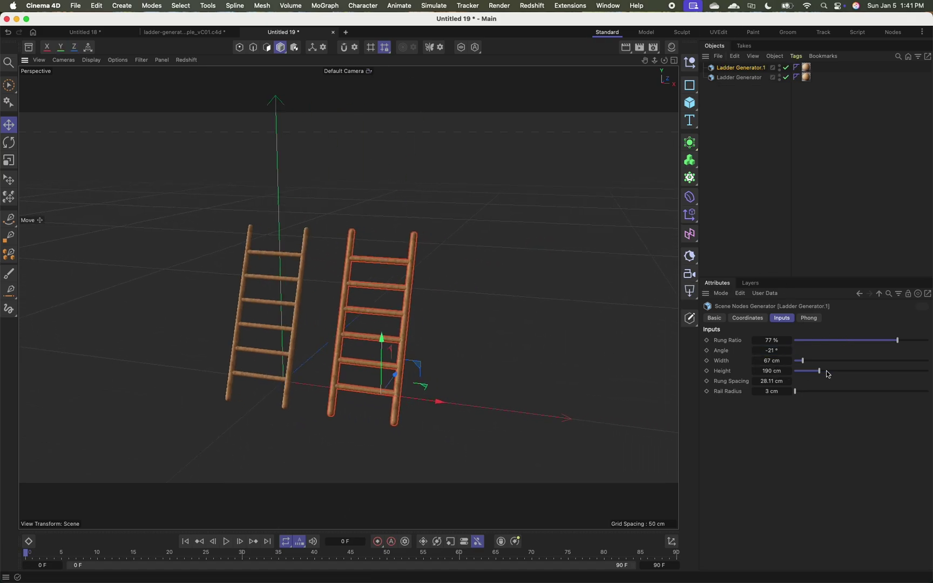
drag(826, 374, 853, 373)
key(h)
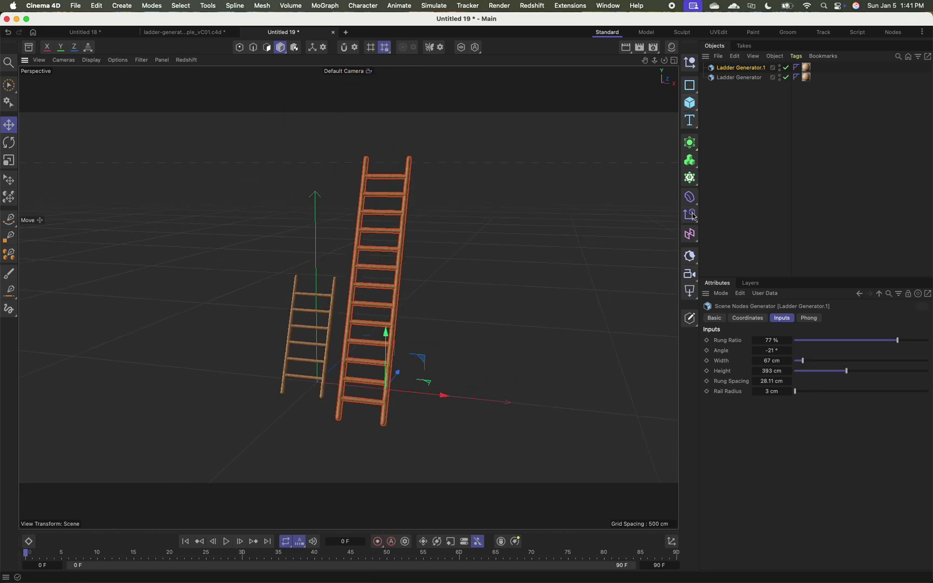
Duplicate the tall ladder further along the X axis and set the new copy's Height to 216 cm
ctrl+drag(443, 396, 510, 399)
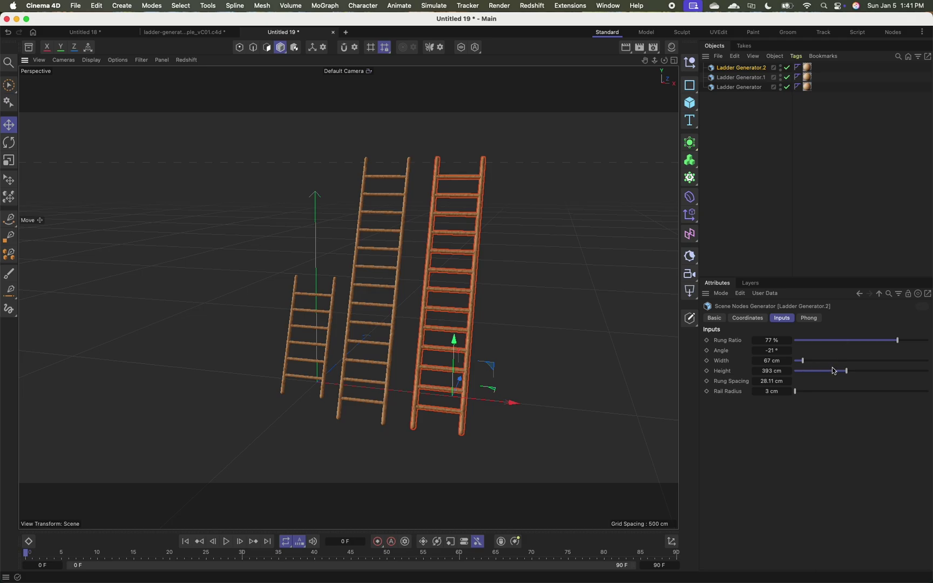
drag(835, 371, 823, 372)
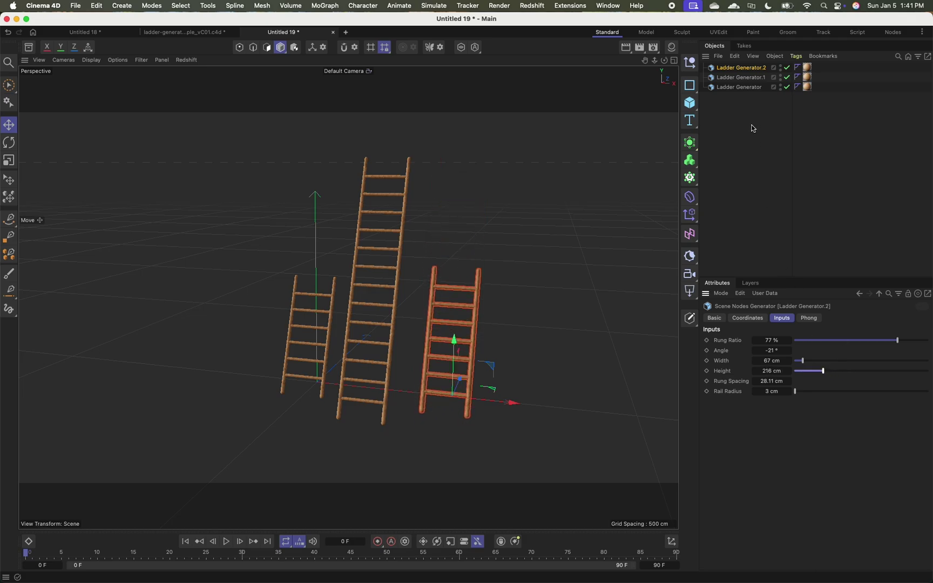
Select all three ladders and set both their Rung Spacing and their Width to 50 cm
drag(753, 128, 726, 68)
mouse_move(771, 384)
mouse_down()
mouse_move(788, 385)
mouse_move(766, 381)
mouse_up()
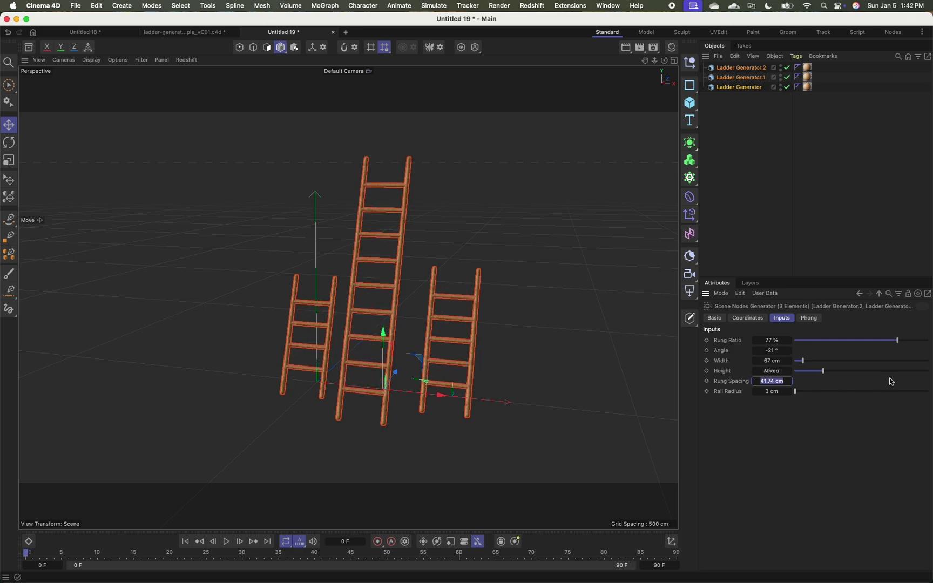
text(50)
key(Return)
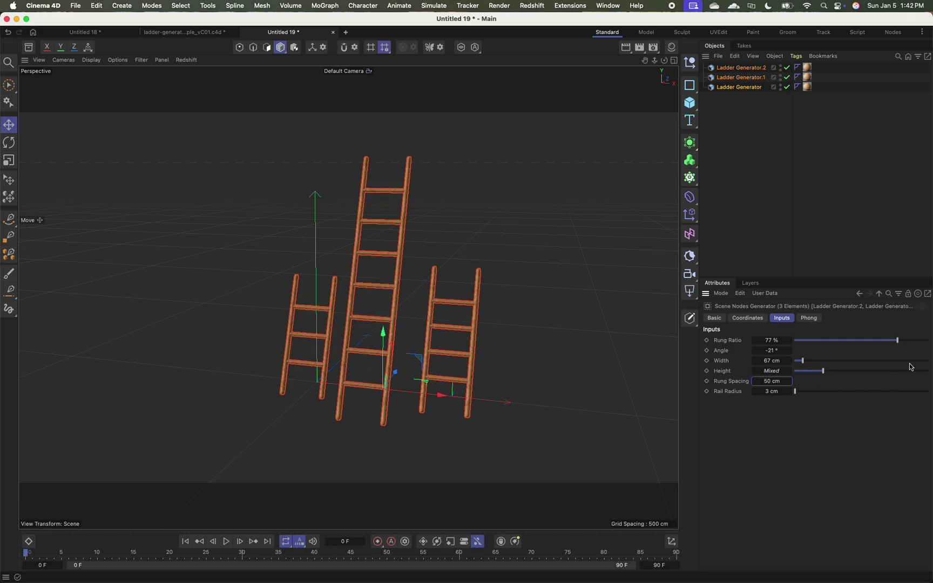
text(50)
key(Return)
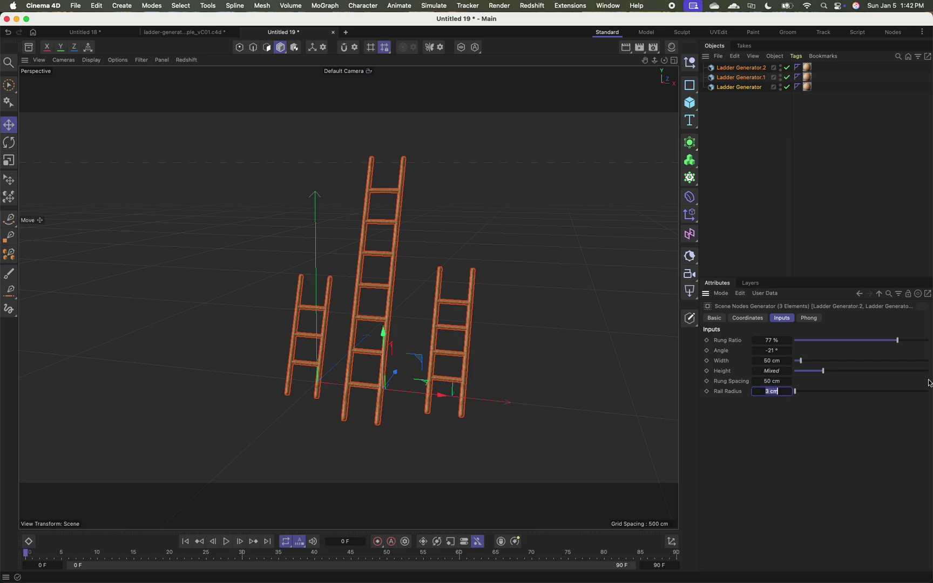
Set the Rail Radius of all three ladders to 4 cm and their Rung Ratio to 82 %, and deselect them
text(4)
key(Return)
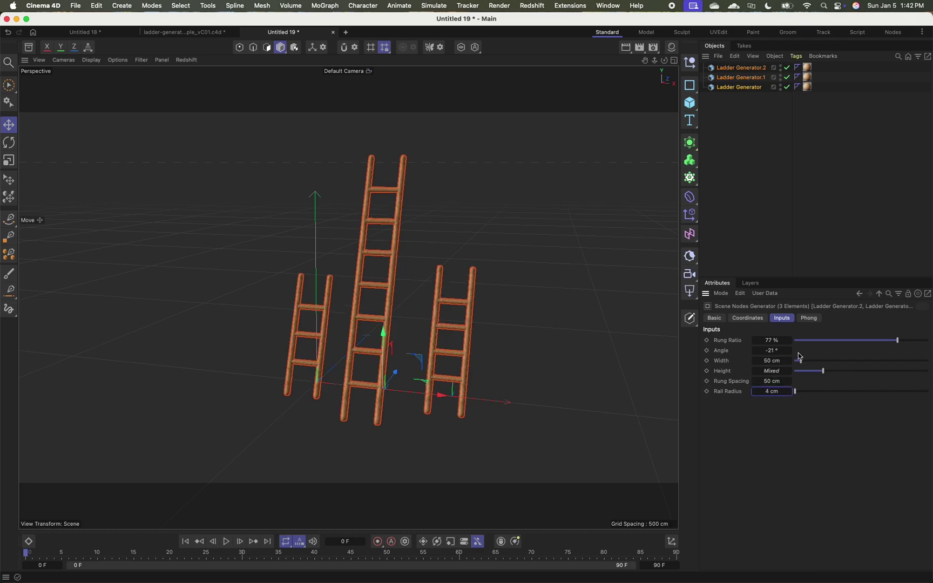
drag(888, 342, 890, 342)
click(721, 189)
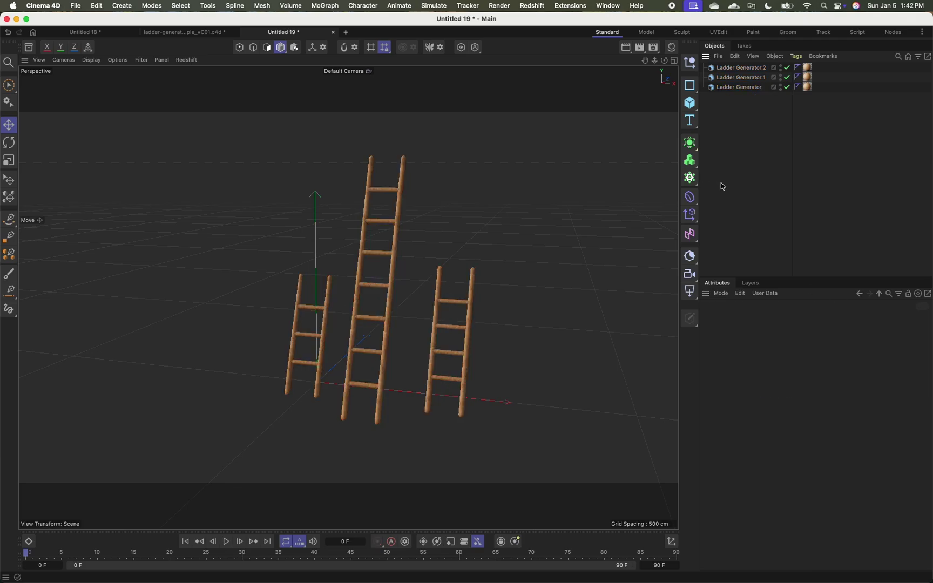
scroll(412, 331, up, 10)
alt+drag(401, 312, 396, 297)
alt+right_drag(396, 297, 370, 306)
alt+middle_drag(370, 306, 368, 337)
alt+right_drag(368, 337, 341, 294)
alt+middle_drag(341, 293, 345, 302)
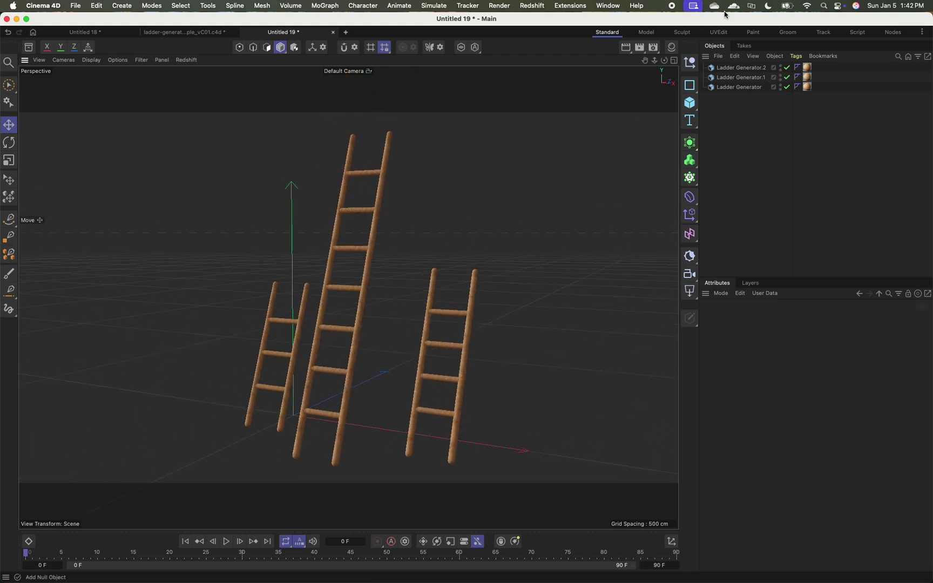
Review the original Ladder Generator's node graph in an enlarged Node Editor, from the Width and Height lines to the Geometry output, and close the editor
double_click(710, 87)
double_click(581, 83)
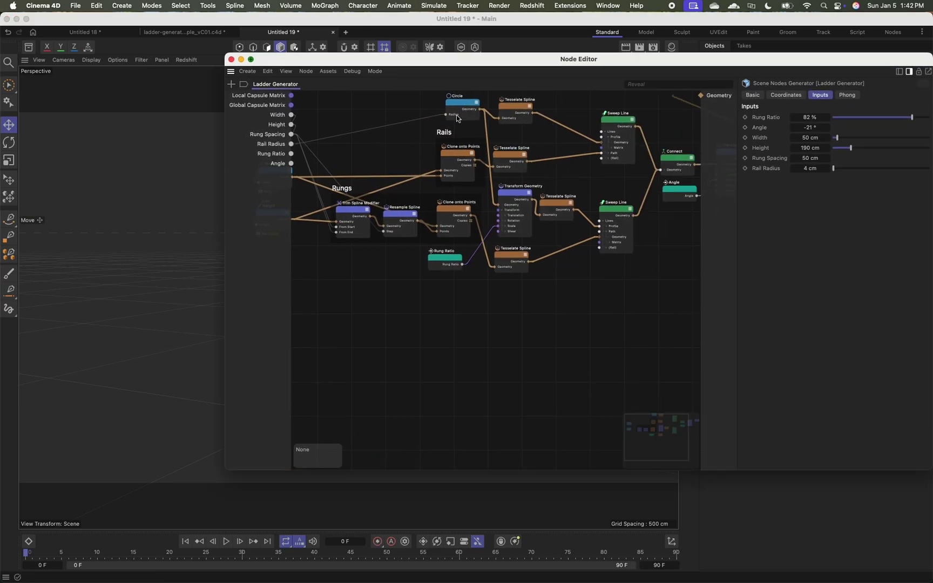
alt+middle_drag(70, 60, 182, 136)
scroll(184, 181, up, 3)
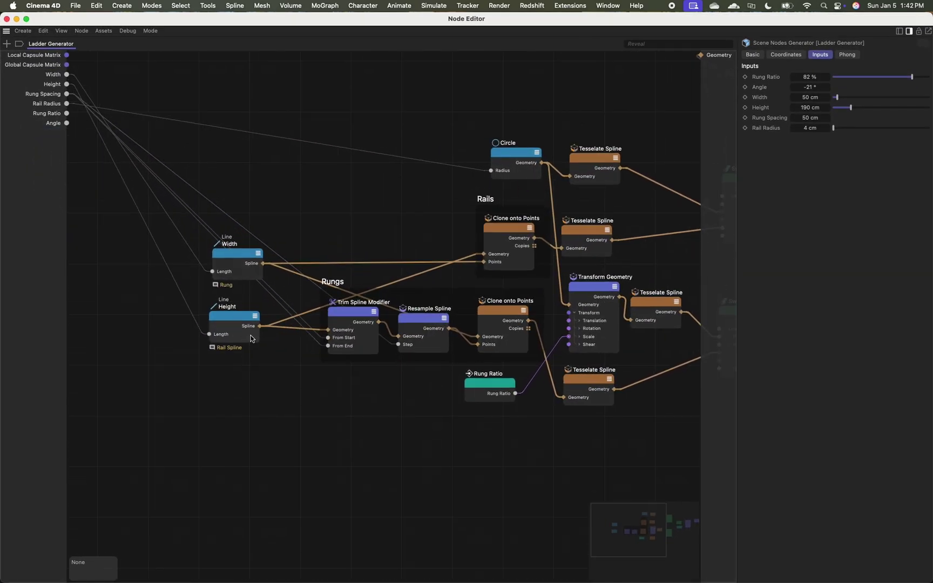
alt+middle_drag(567, 250, 447, 253)
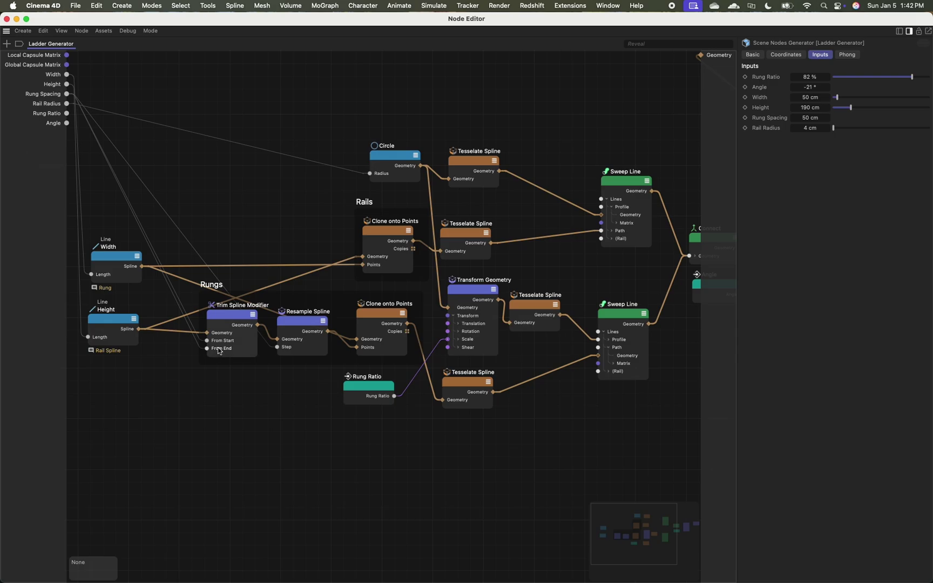
scroll(446, 320, right, 8)
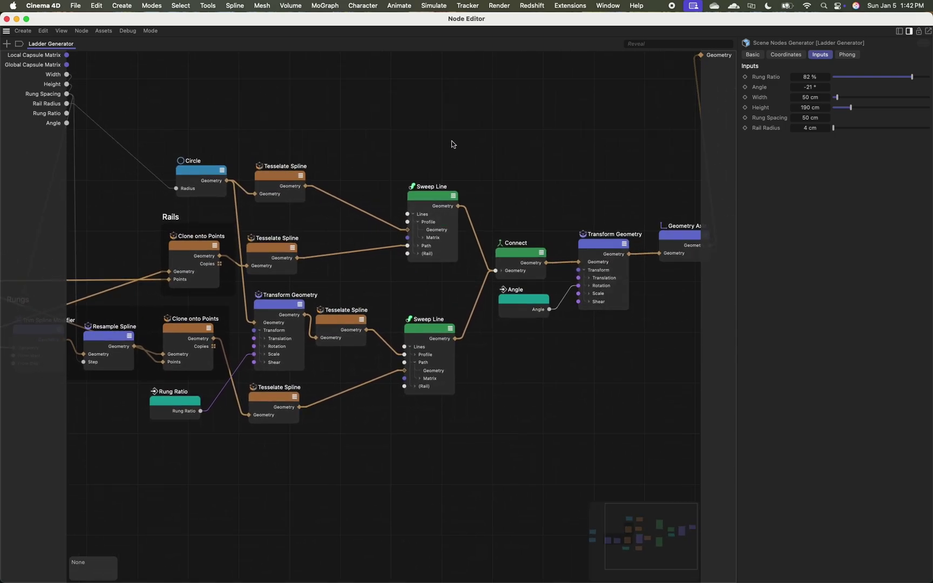
scroll(591, 231, right, 5)
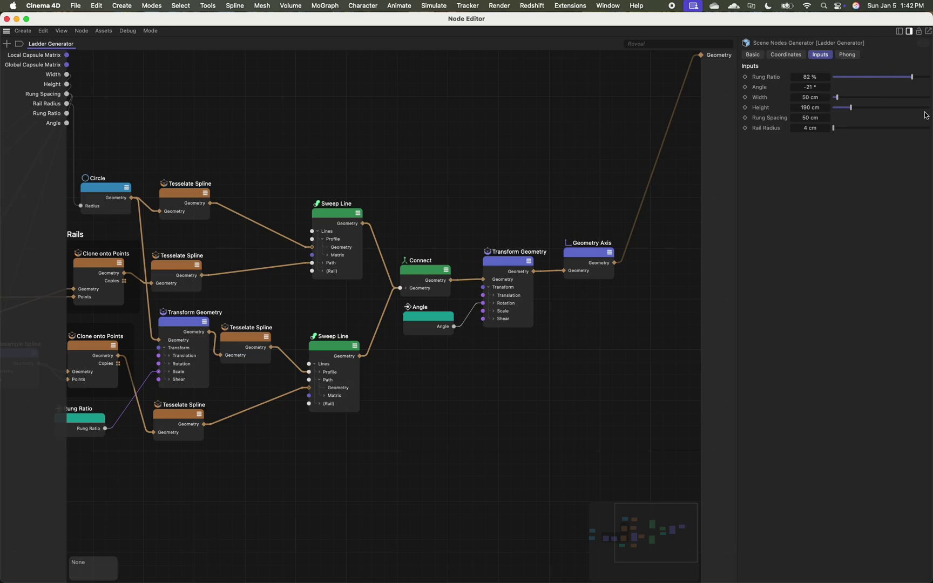
click(7, 20)
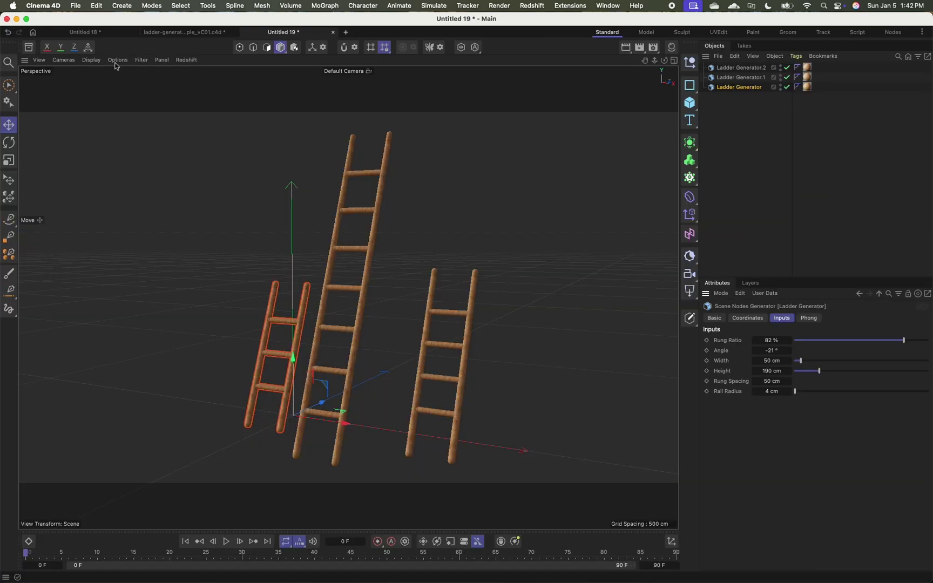
mouse_move(349, 291)
alt+mouse_down()
mouse_move(438, 313)
mouse_move(410, 325)
mouse_move(342, 284)
mouse_move(366, 253)
mouse_move(405, 292)
mouse_move(335, 316)
mouse_move(340, 298)
mouse_move(319, 301)
mouse_move(312, 318)
alt+mouse_up()
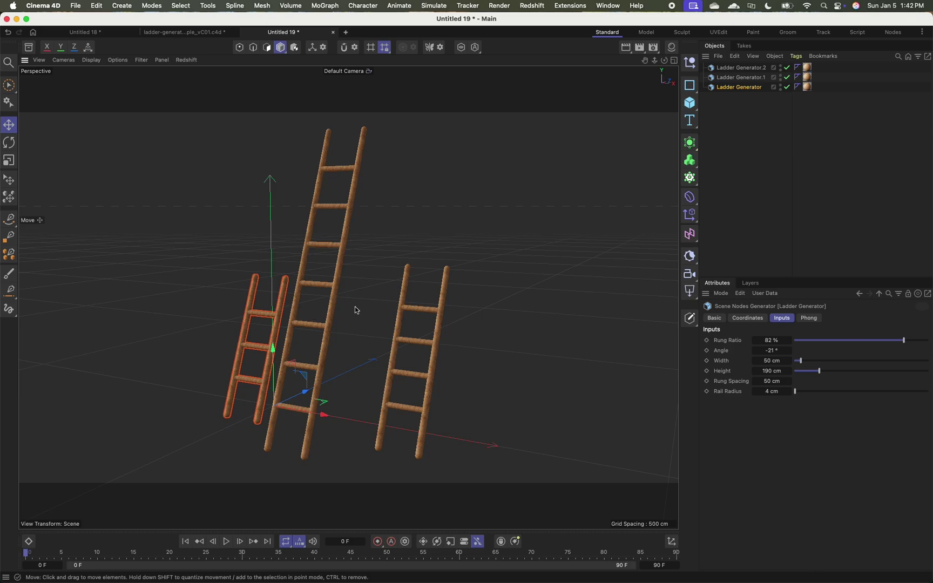